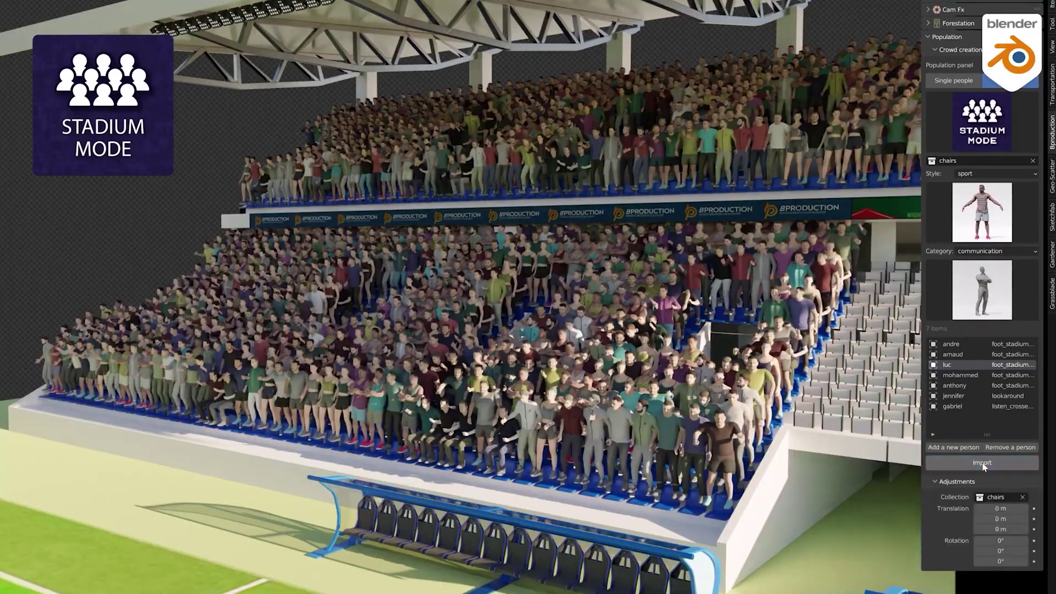
click(1002, 529)
text(-0.)
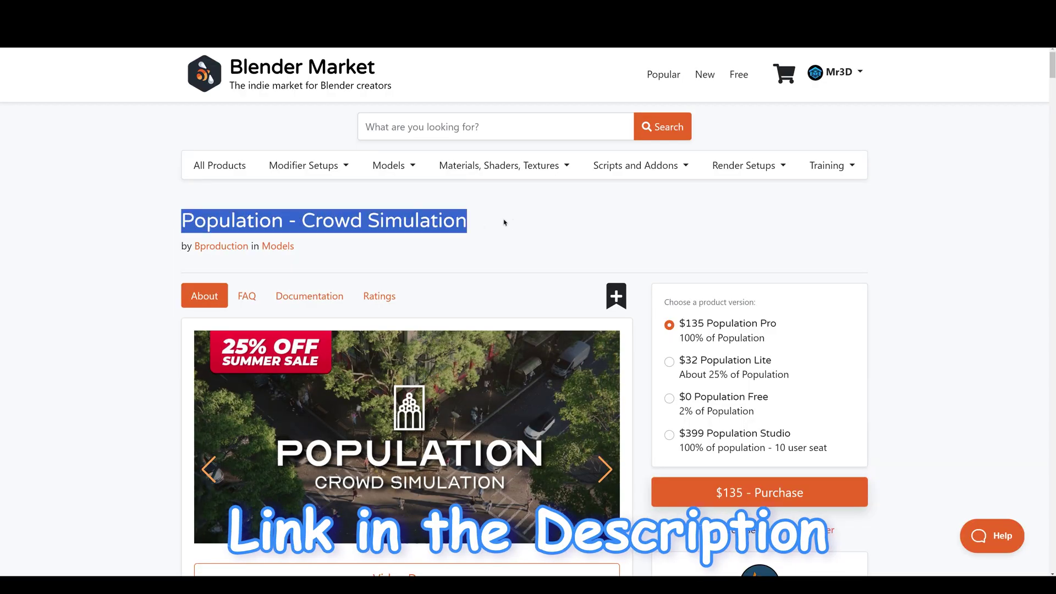
Browse through the preview images in the gallery of the Population - Crowd Simulation product page
click(196, 321)
click(605, 469)
click(605, 469)
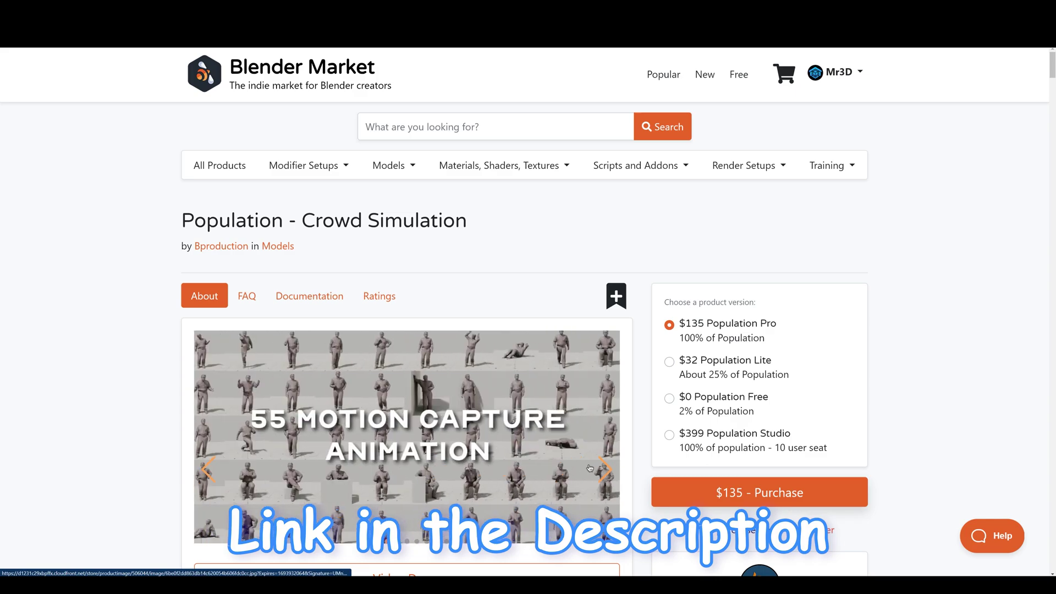
click(606, 470)
click(597, 470)
click(597, 470)
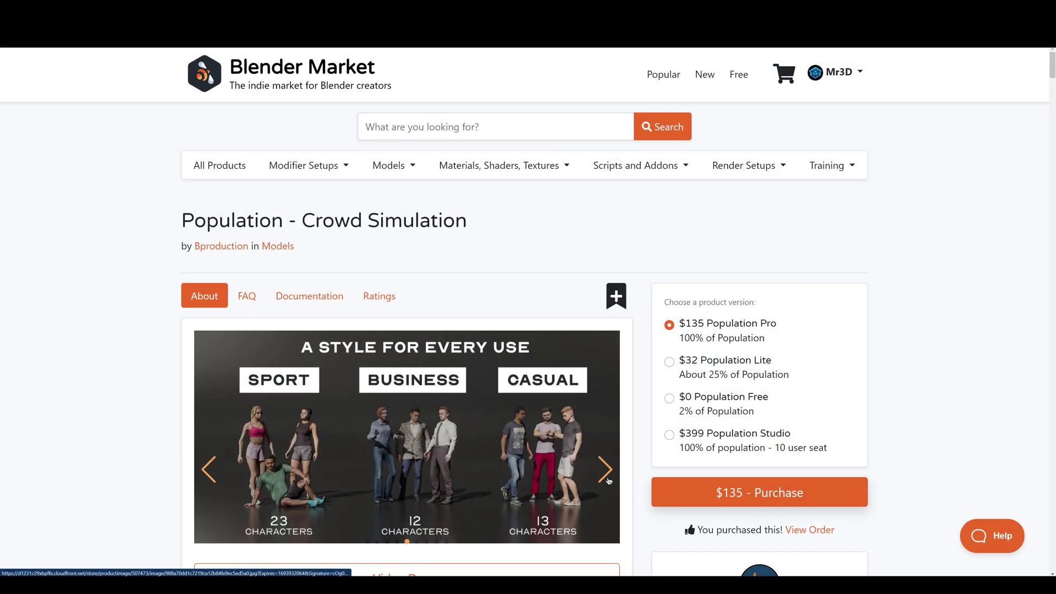
click(606, 472)
click(607, 471)
click(606, 472)
click(606, 471)
click(606, 471)
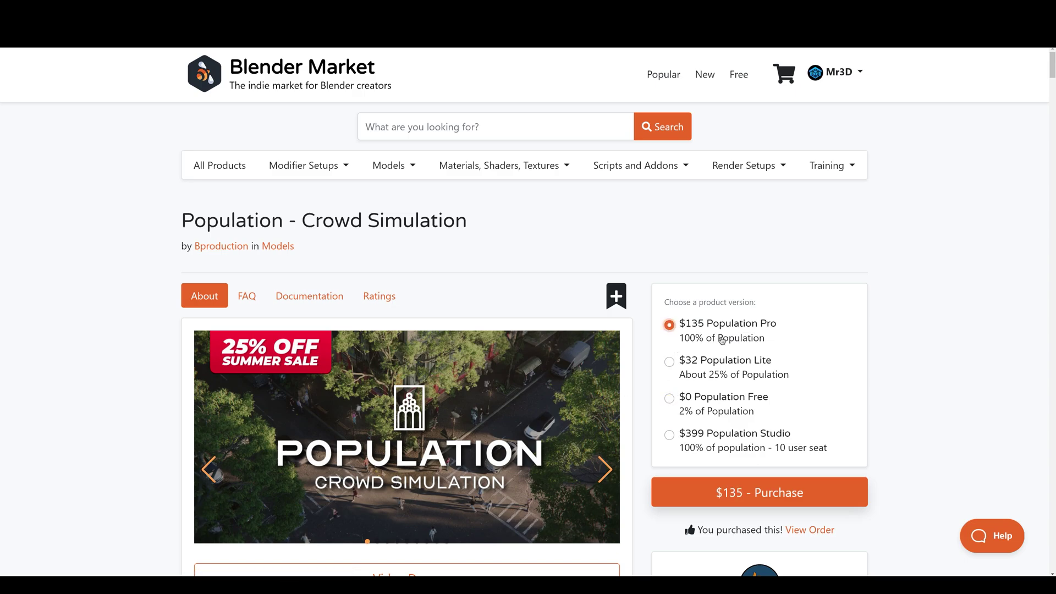
mouse_move(181, 221)
mouse_down()
mouse_move(403, 221)
mouse_move(183, 210)
mouse_up()
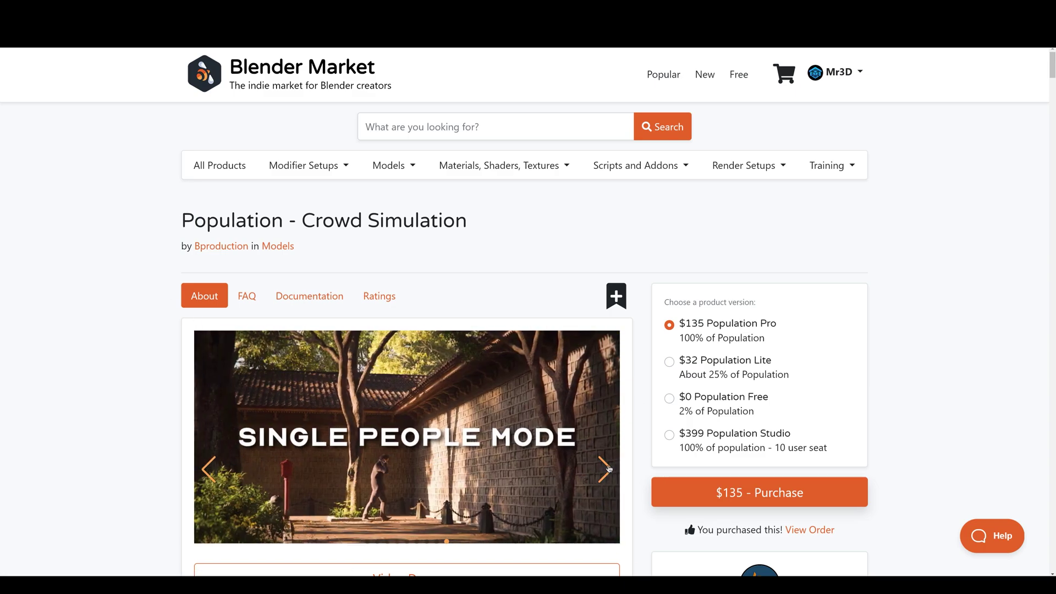
click(605, 469)
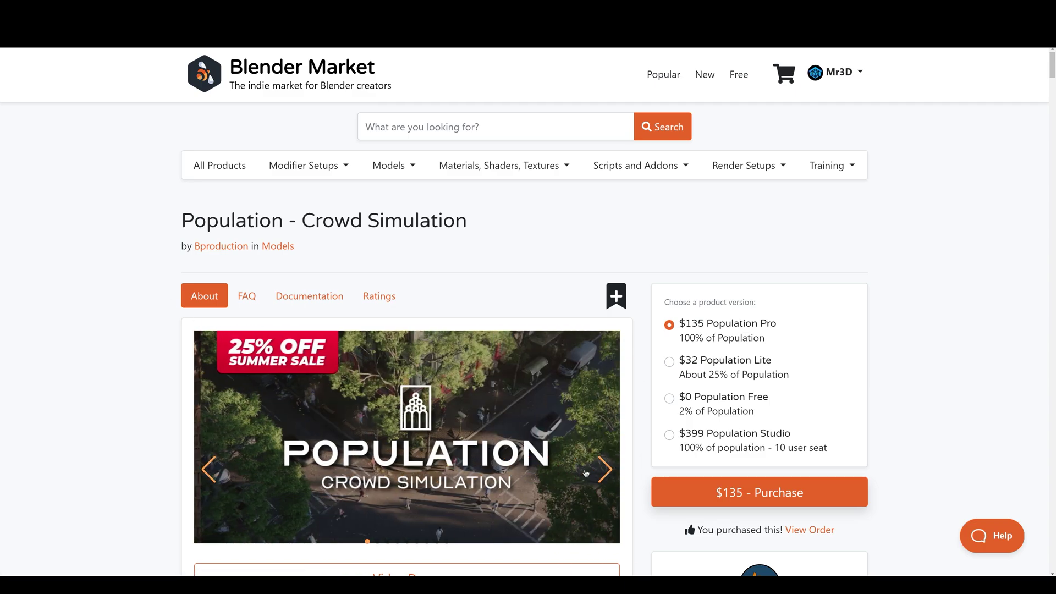
click(604, 468)
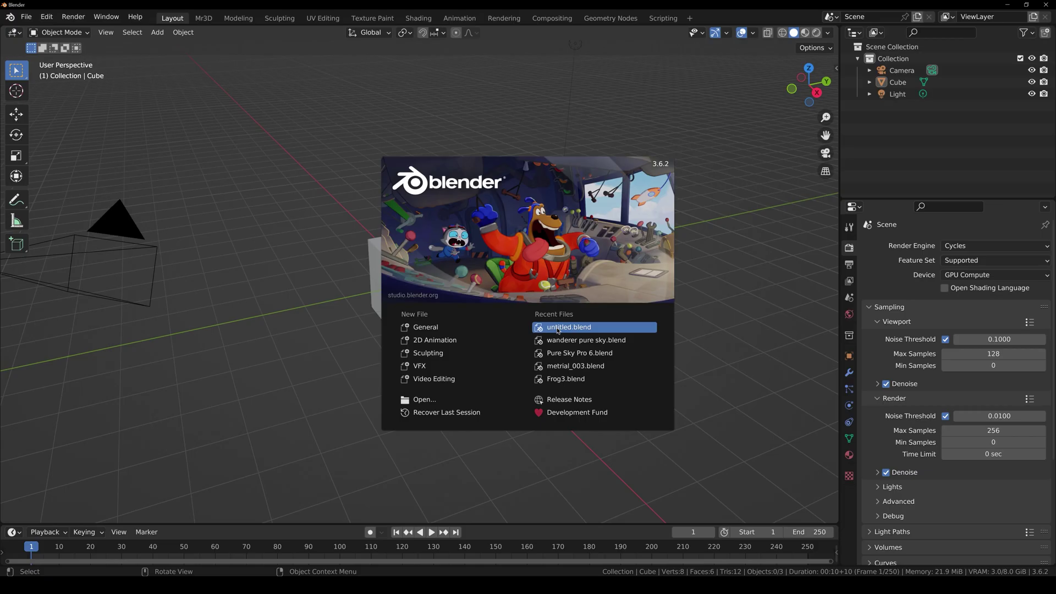
Open the recent project untitled.blend in Blender
click(541, 327)
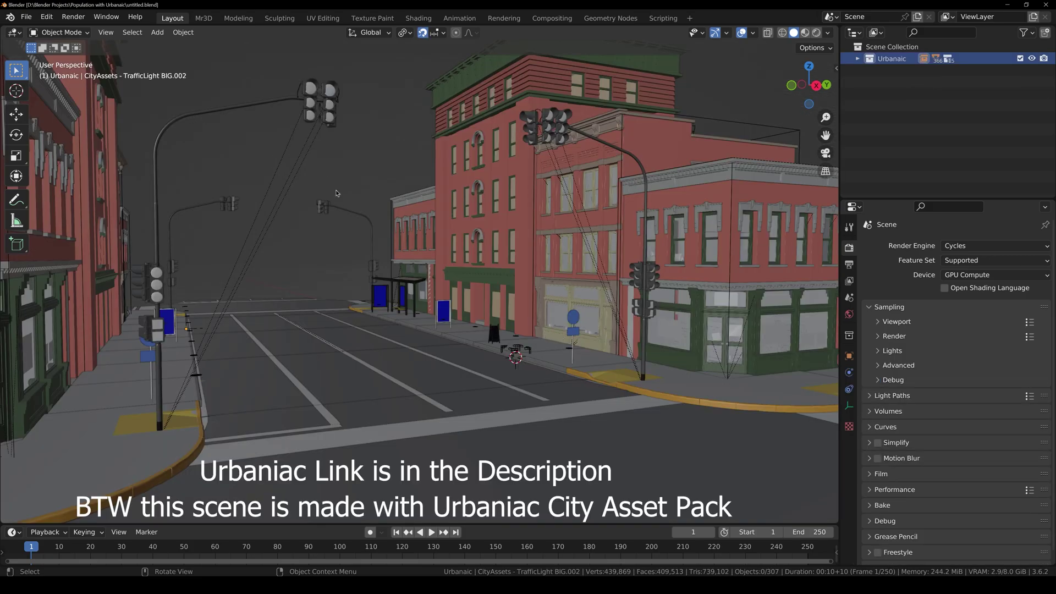
click(47, 17)
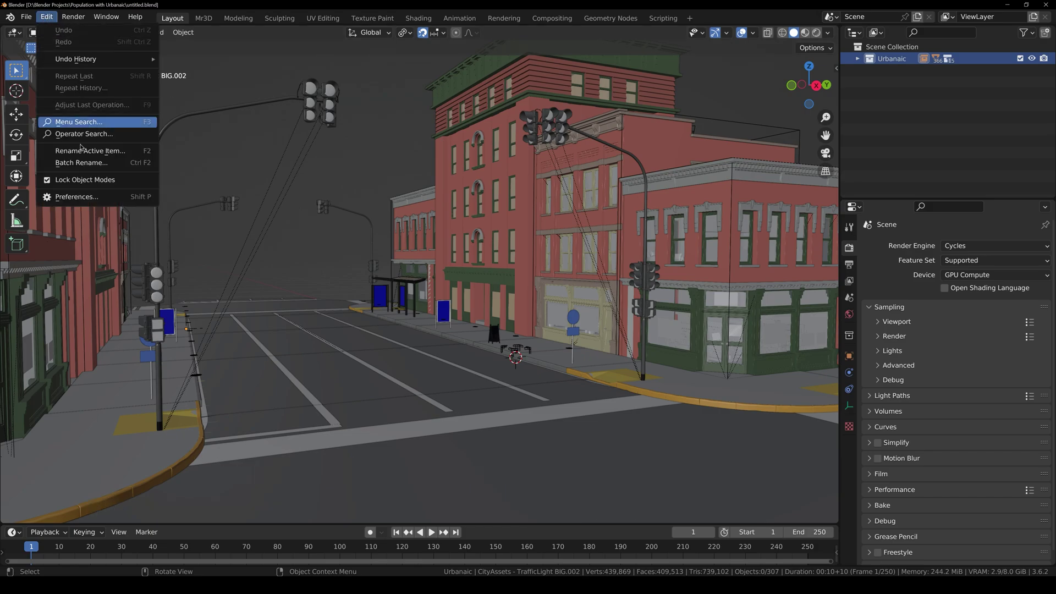
click(78, 198)
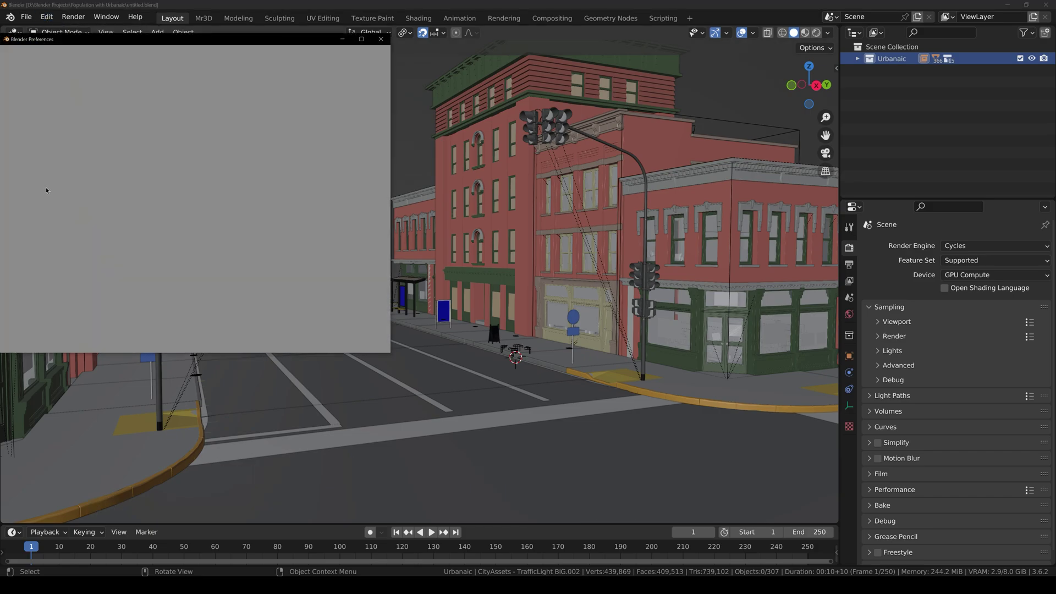
click(381, 39)
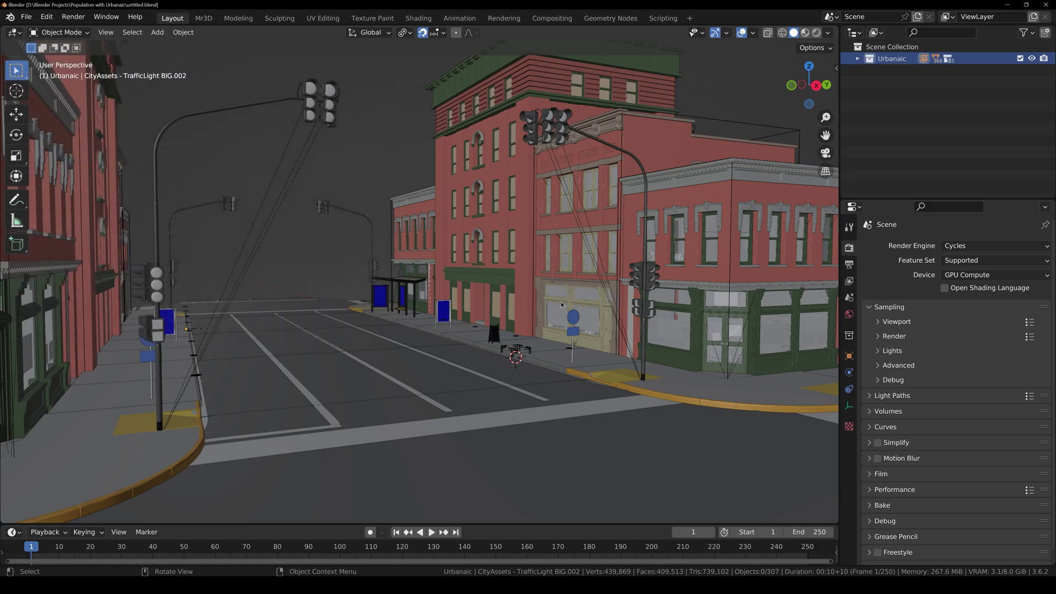
Show the Population add-on's crowd creation settings and look over the Crowd modes before returning to Single people
key(n)
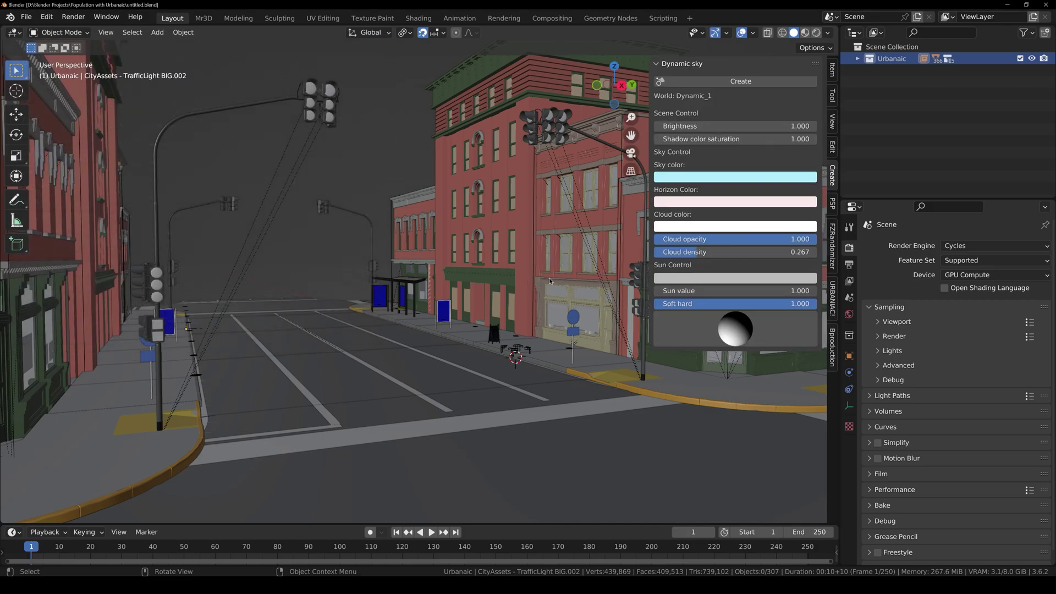
click(833, 352)
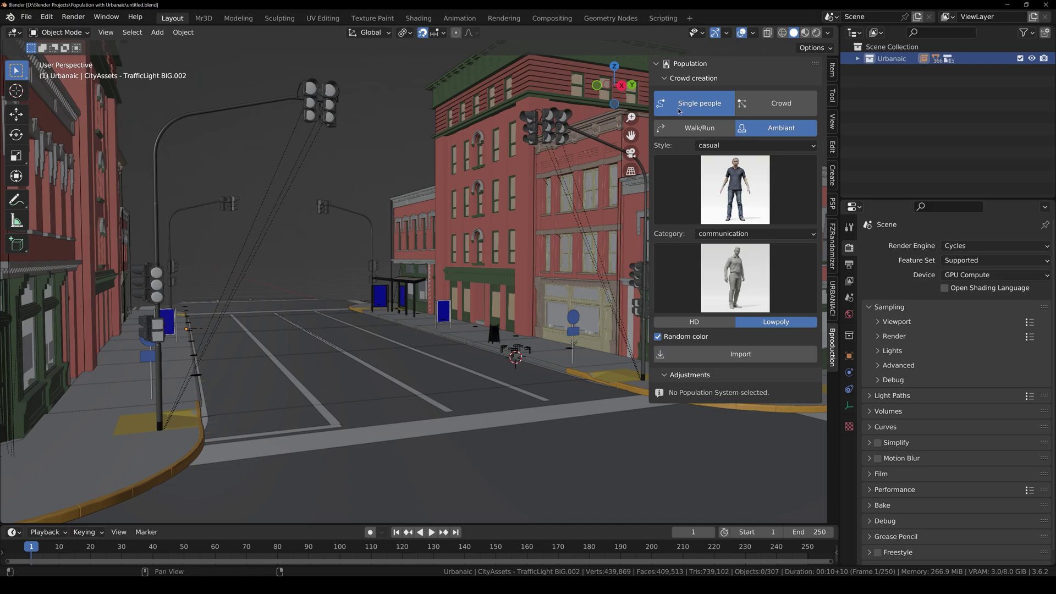
click(762, 111)
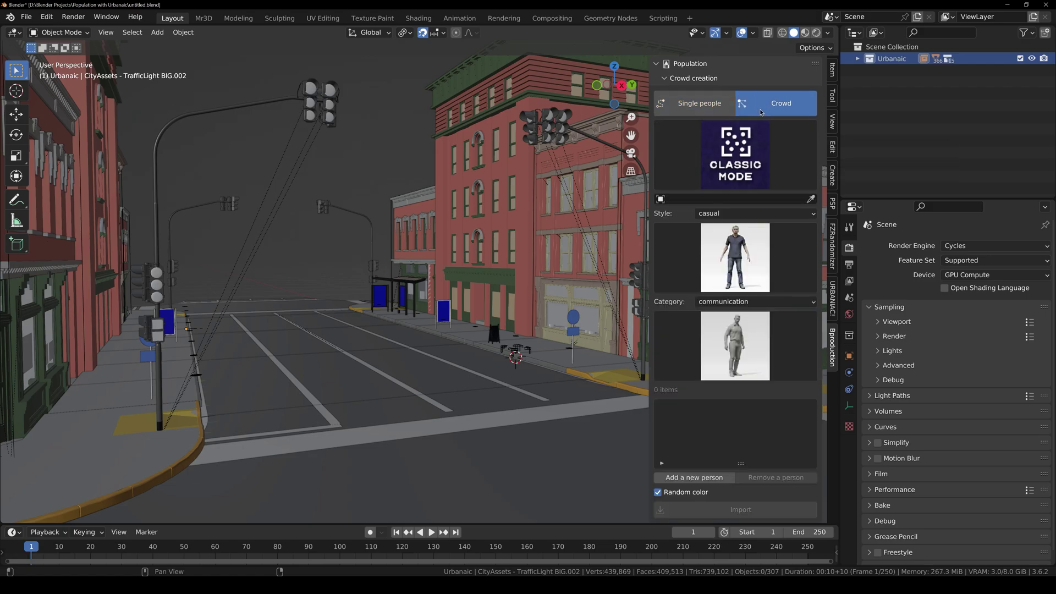
click(735, 157)
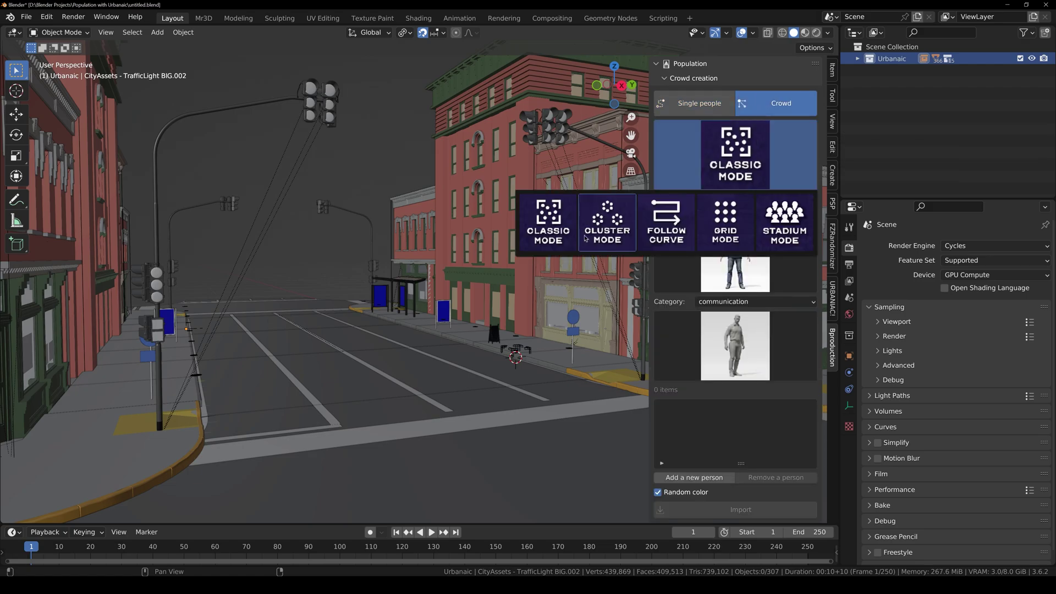
click(714, 105)
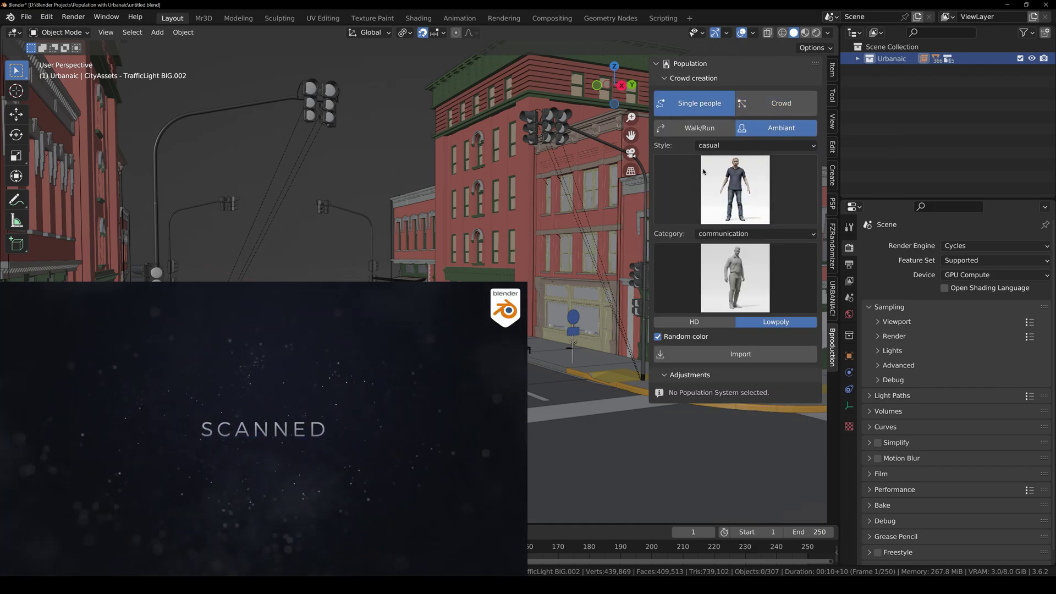
Look through the available single-person characters in the casual, sport and business styles
click(706, 186)
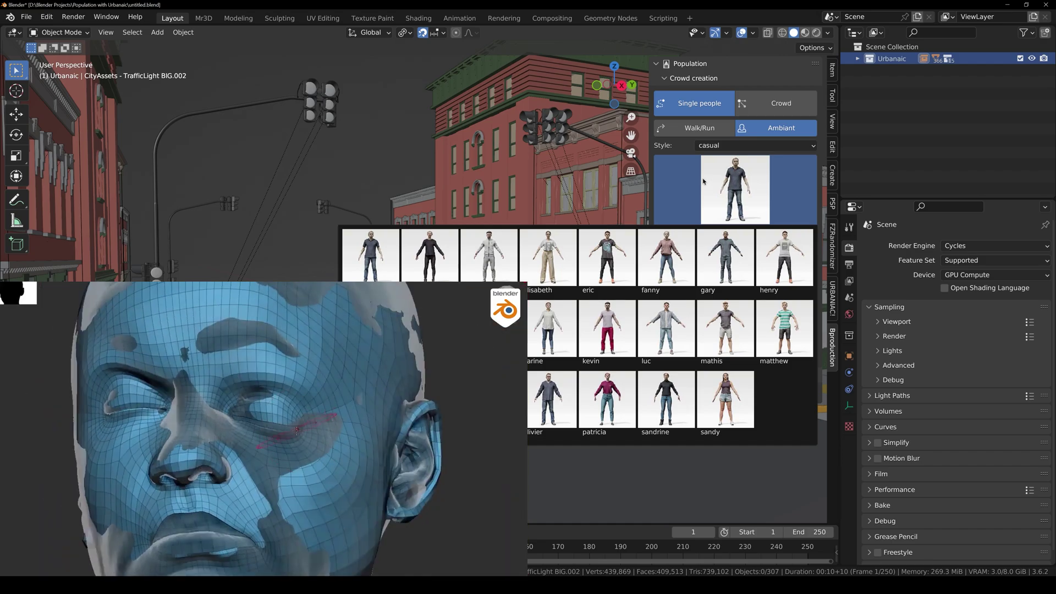
click(705, 183)
click(724, 145)
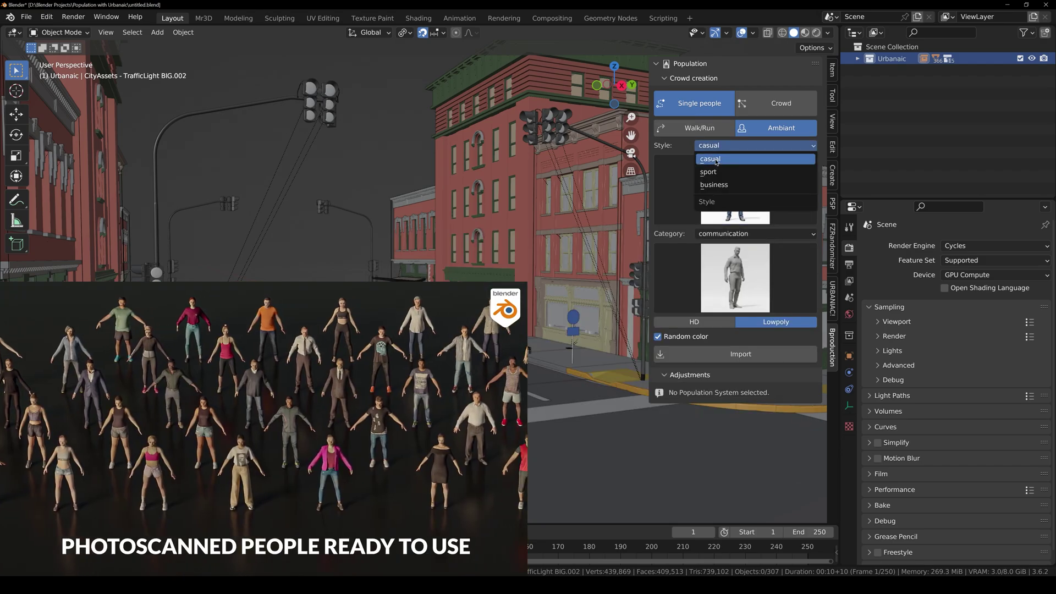
click(724, 159)
click(722, 146)
click(719, 172)
click(722, 187)
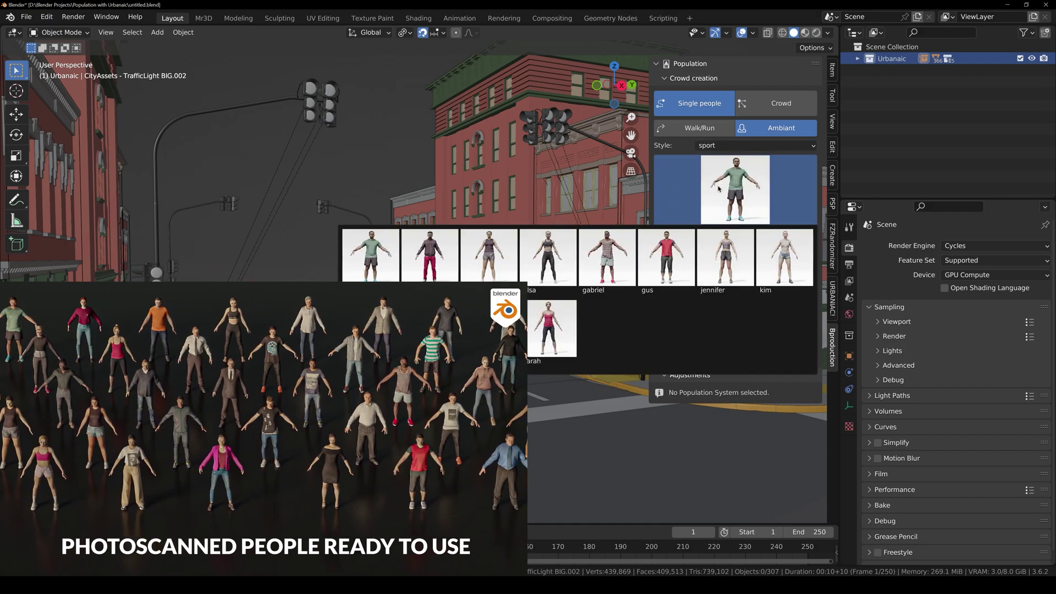
click(723, 146)
click(725, 186)
click(720, 190)
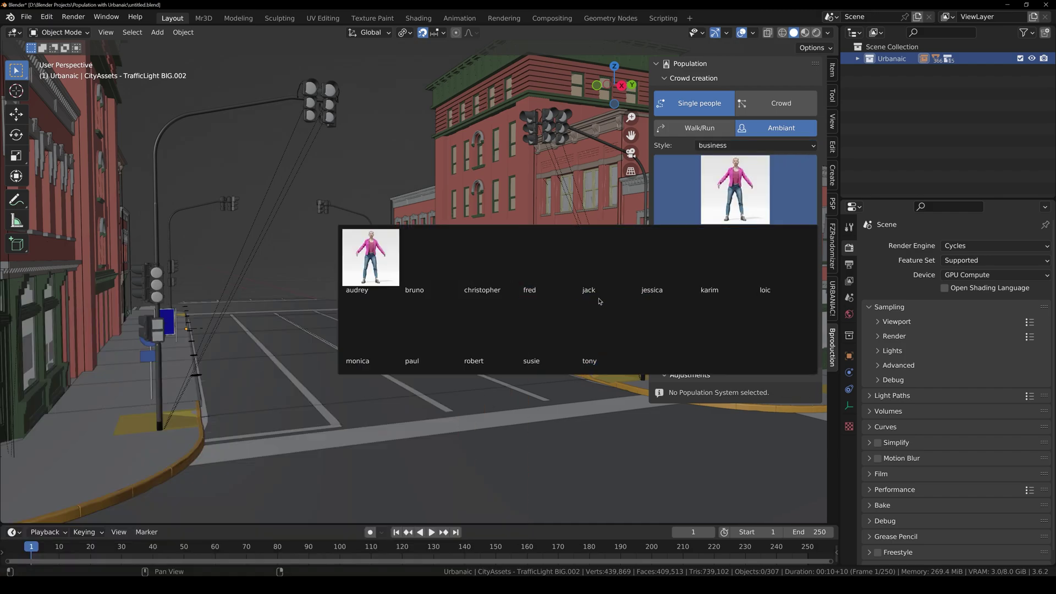
Choose the casual-style character mathis as the single person
drag(650, 238, 638, 237)
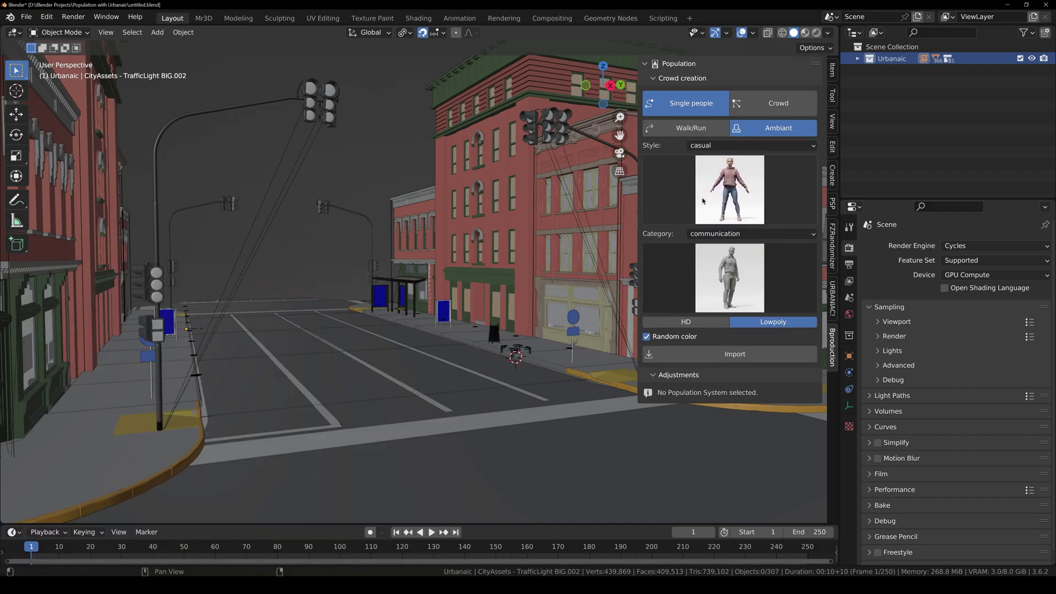
click(726, 188)
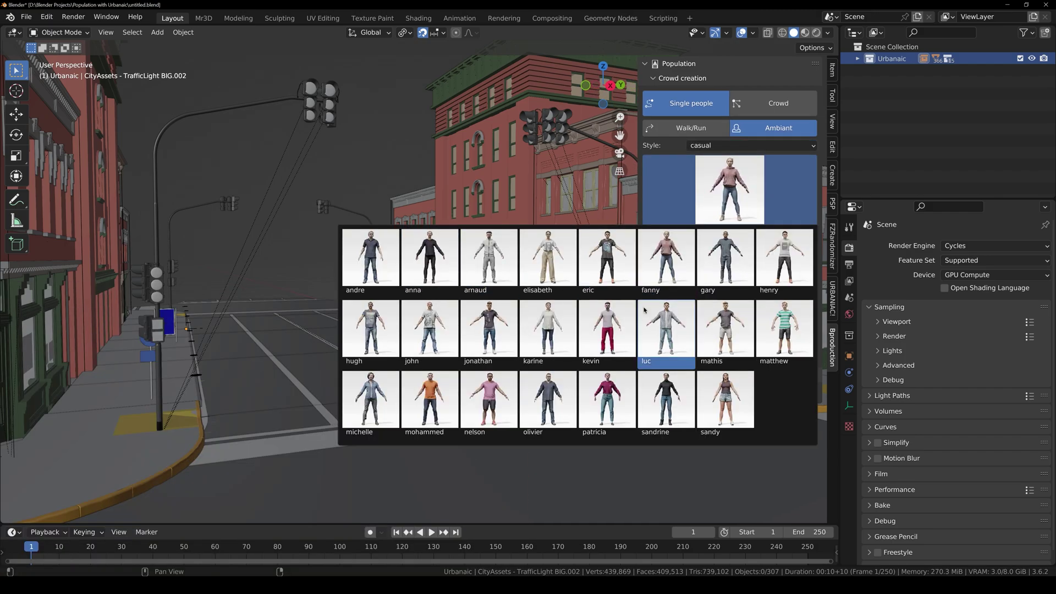
click(710, 319)
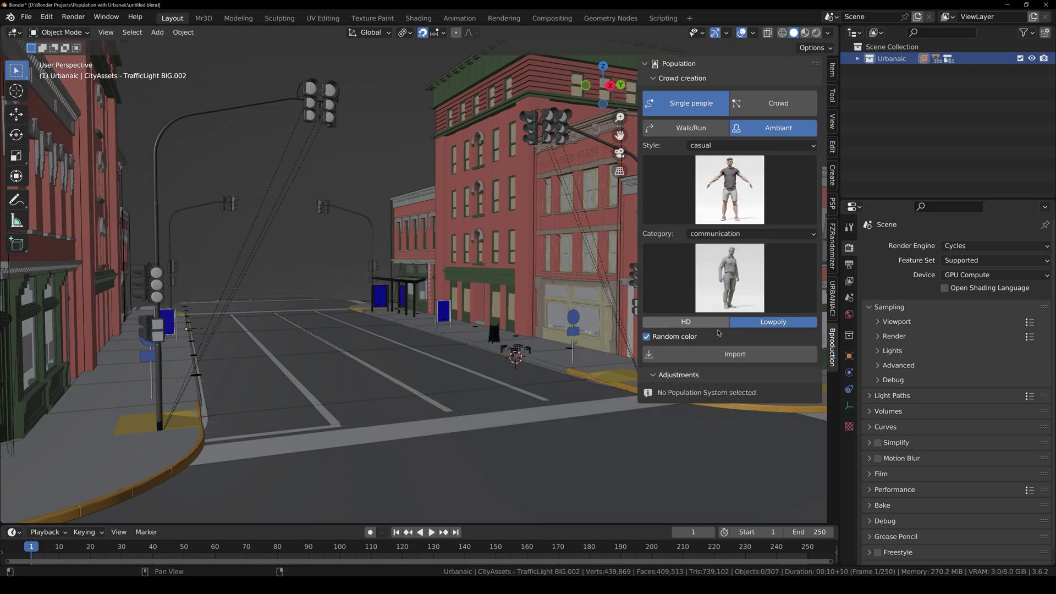
Set the animation category for the single person to dance
drag(636, 226, 625, 227)
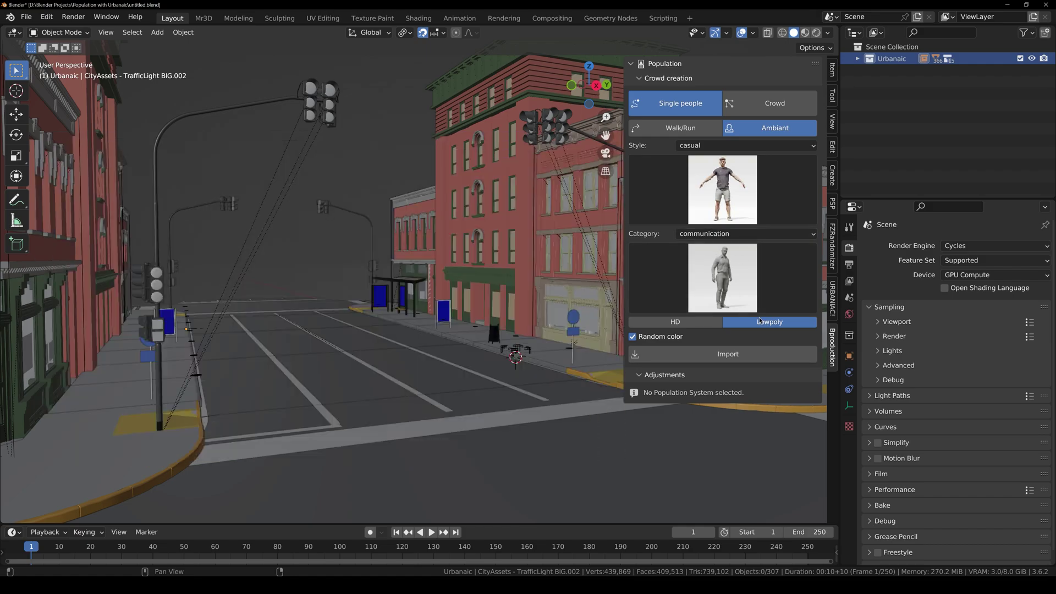
click(737, 292)
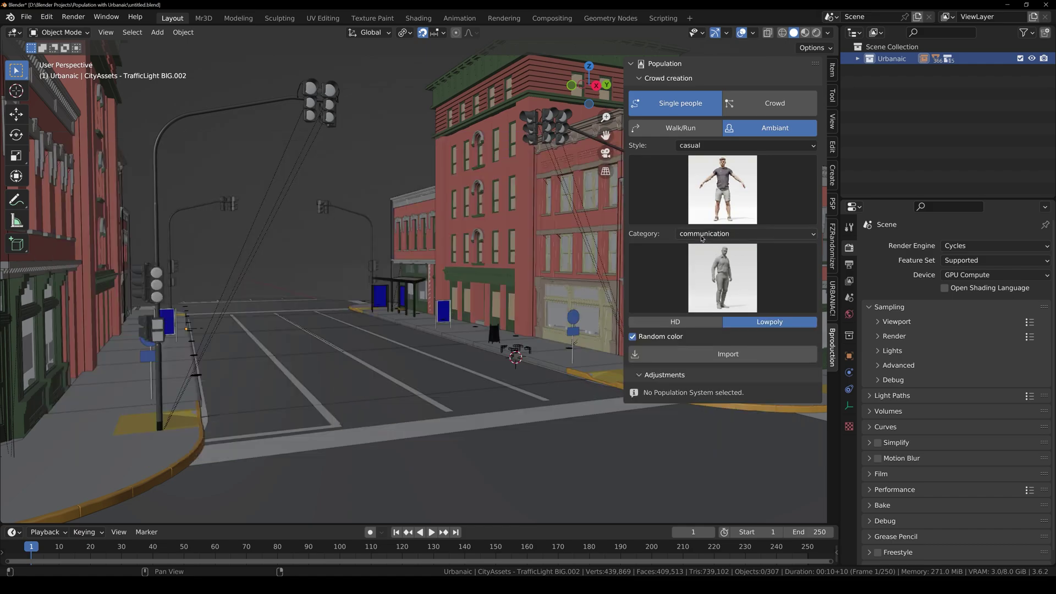
click(704, 235)
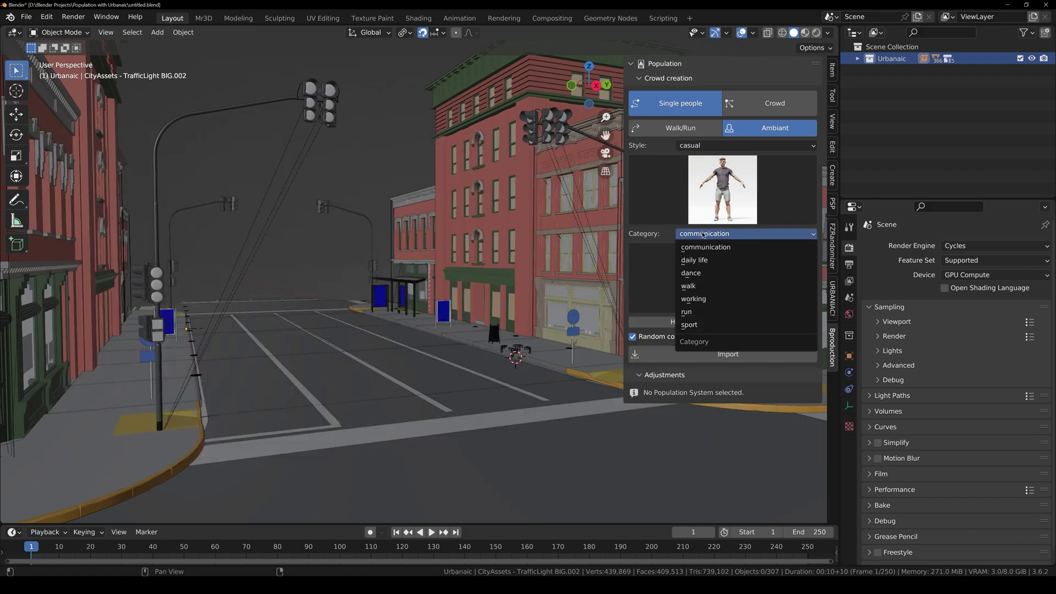
click(706, 274)
click(724, 358)
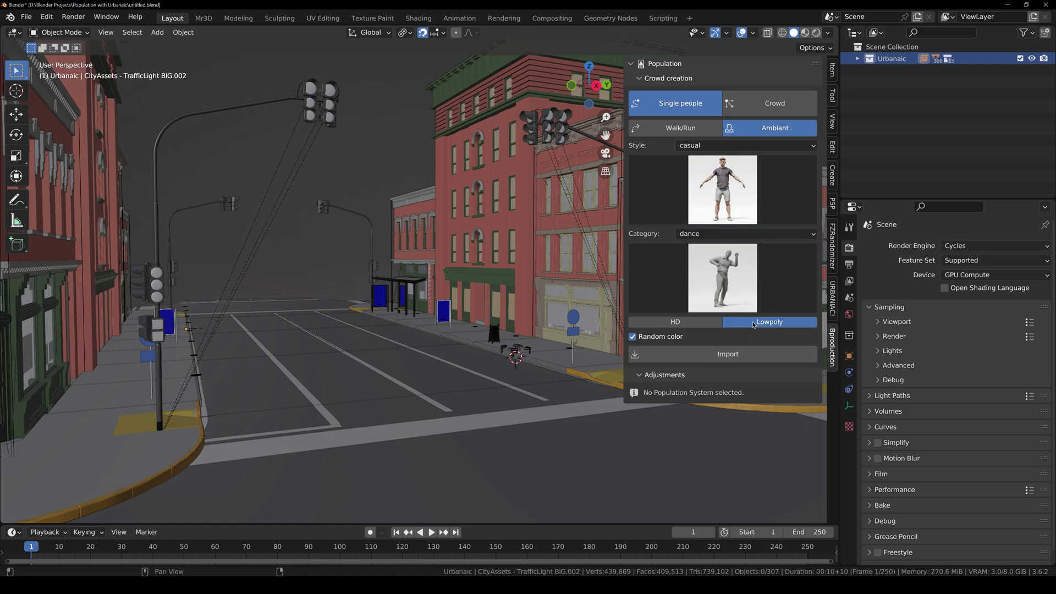
click(741, 302)
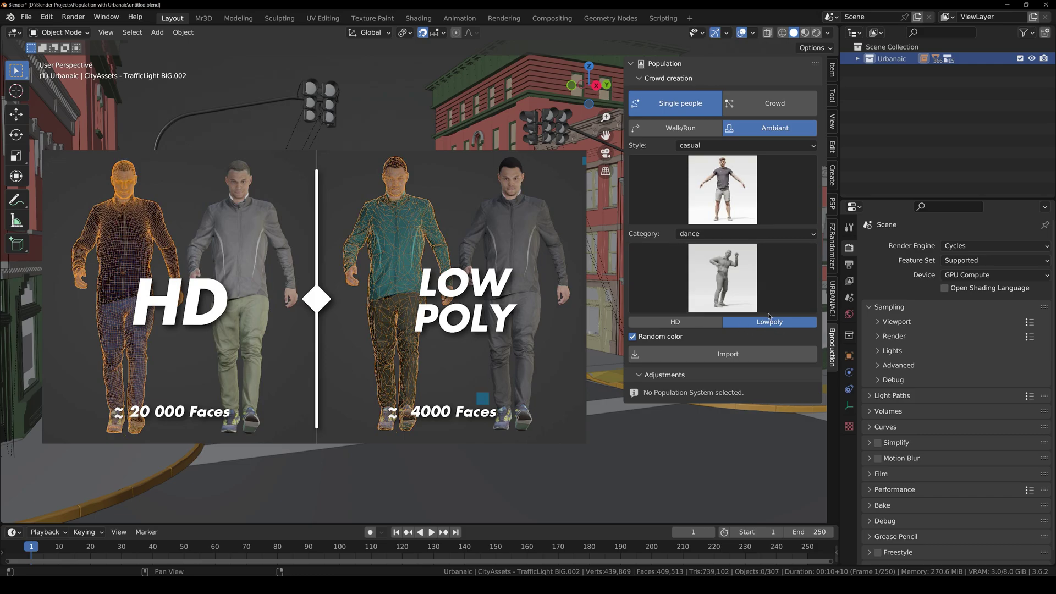
Inspect the quality of the HD characters up close in the rendered viewport without overlays
click(666, 323)
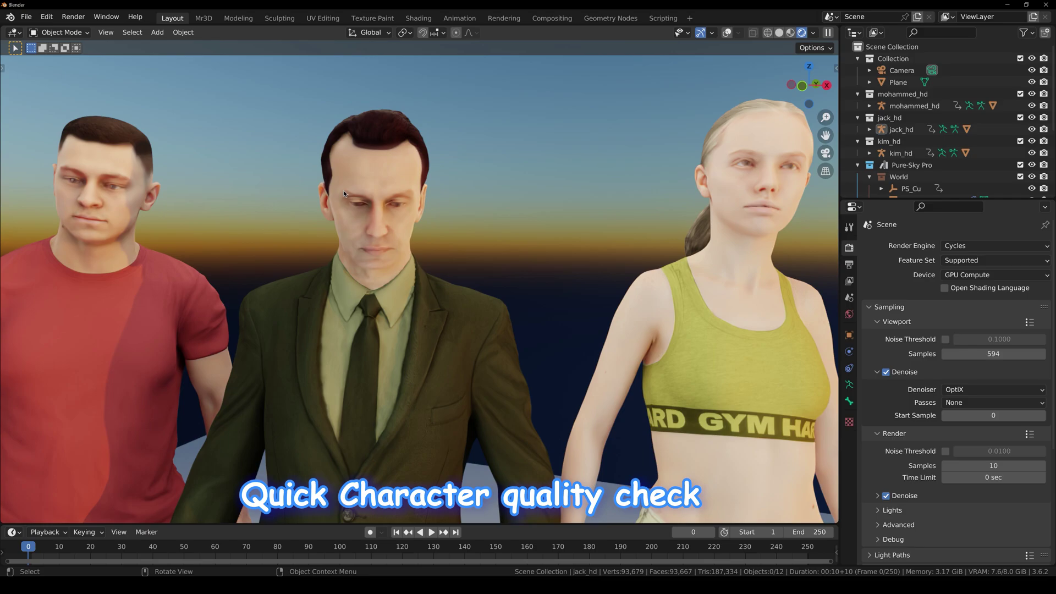
key(shift+alt+z)
middle_drag(281, 259, 482, 317)
scroll(260, 242, up, 3)
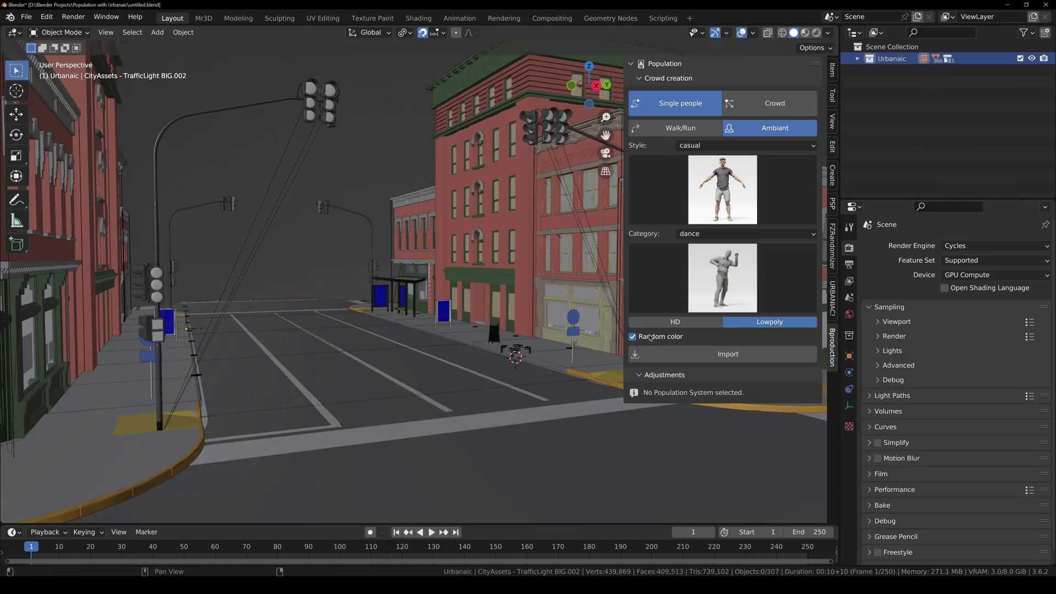
Place the 3D cursor on the sidewalk between the blue billboard and the black sandwich board
middle_drag(479, 330, 516, 293)
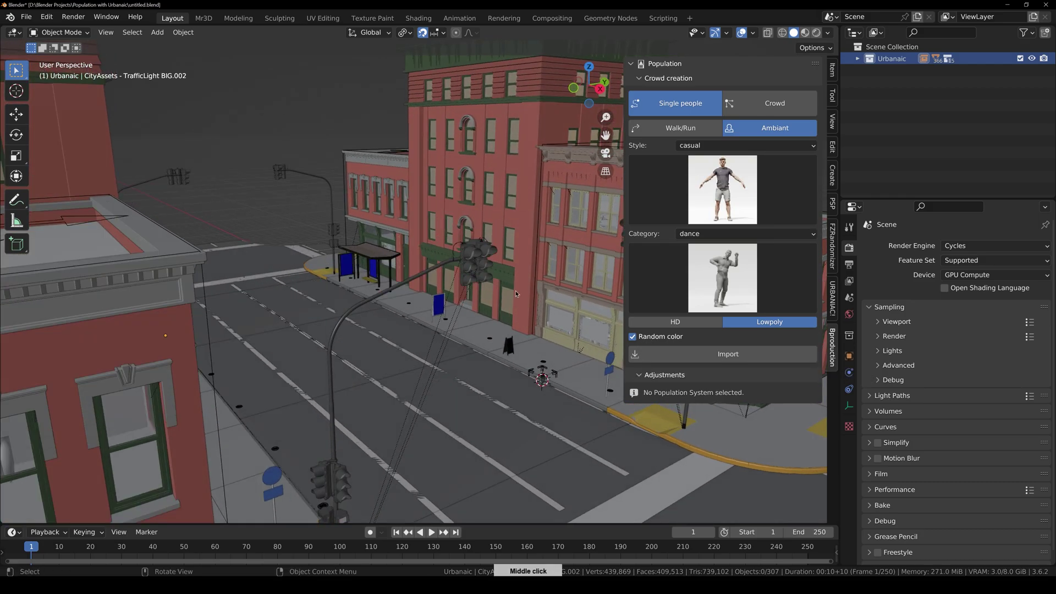
click(718, 203)
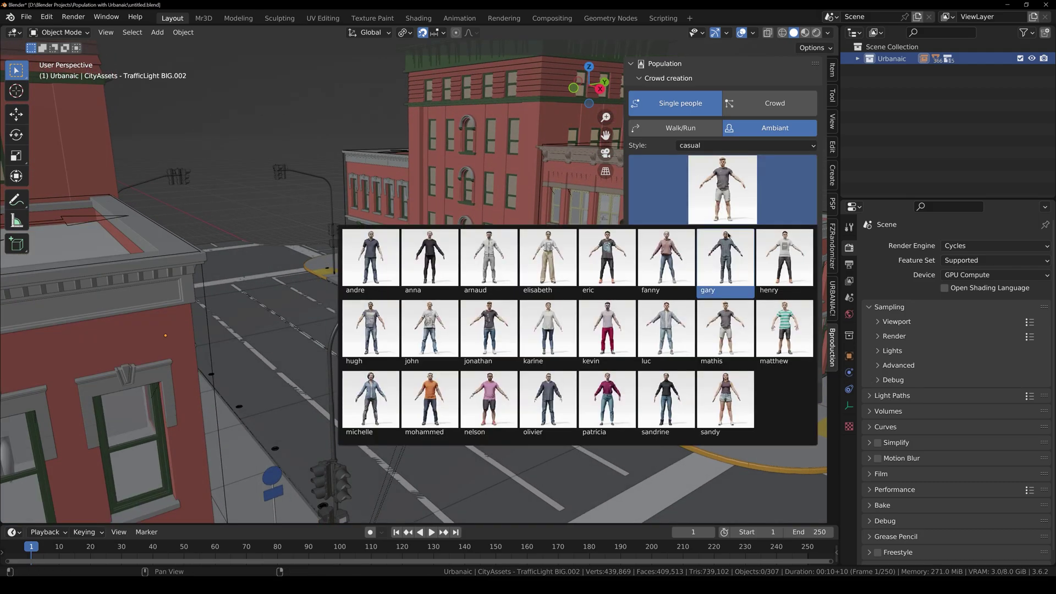
click(744, 181)
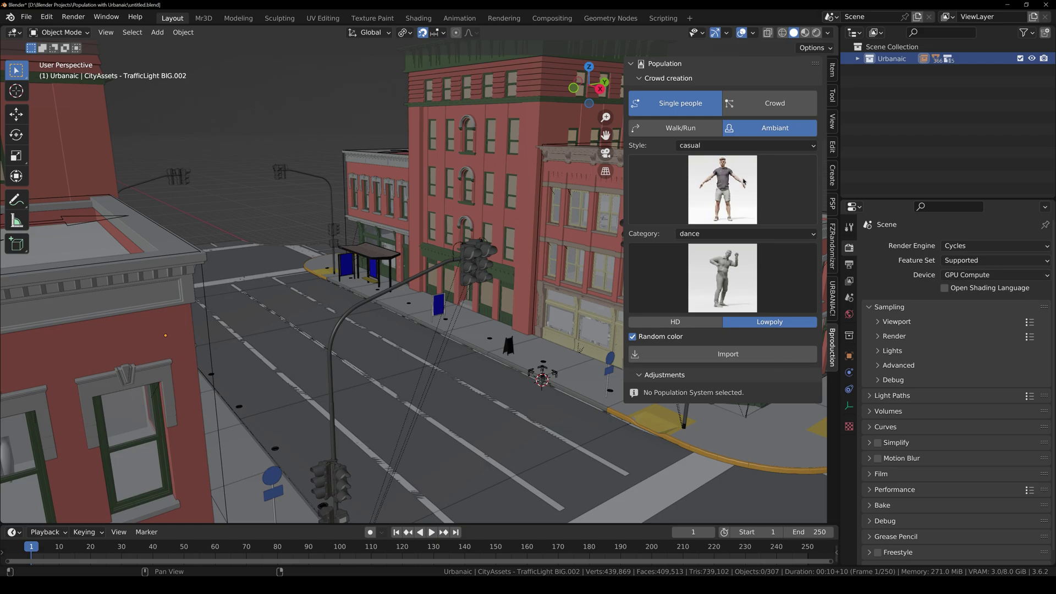
middle_drag(593, 271, 620, 278)
scroll(593, 271, up, 5)
shift+middle_drag(550, 385, 550, 275)
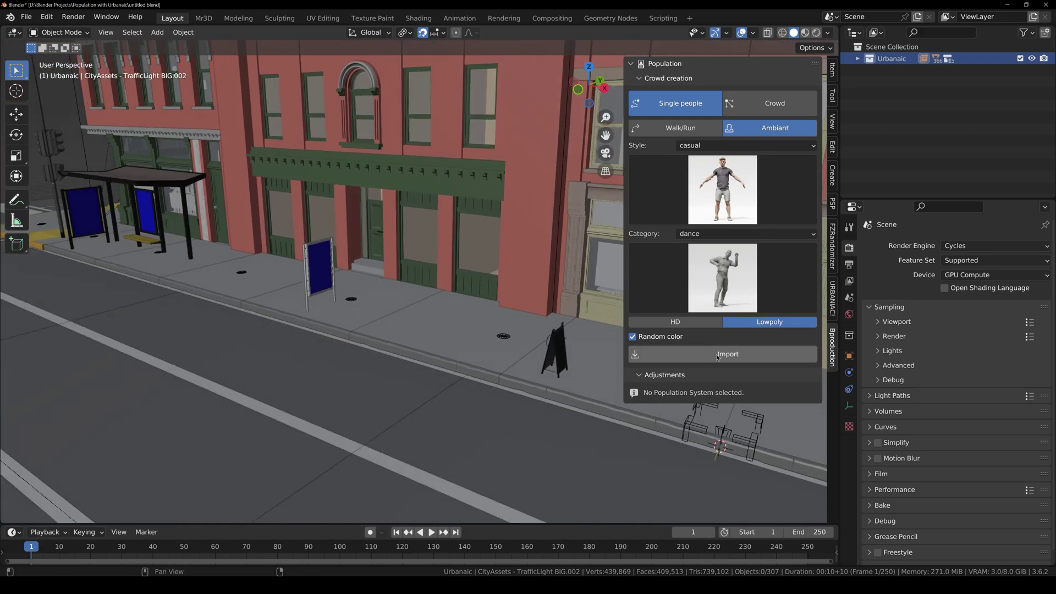
scroll(469, 336, down, 1)
mouse_move(468, 336)
middle_down()
mouse_move(440, 319)
mouse_move(453, 329)
middle_up()
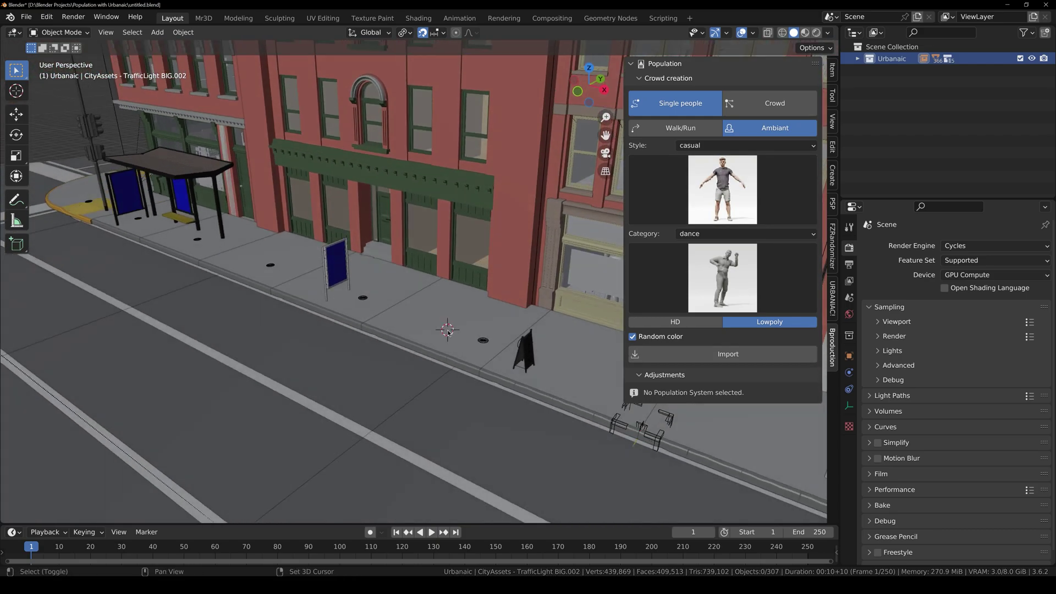
Import the low-poly dancing man at the 3D cursor on the sidewalk and play back his animation
click(682, 355)
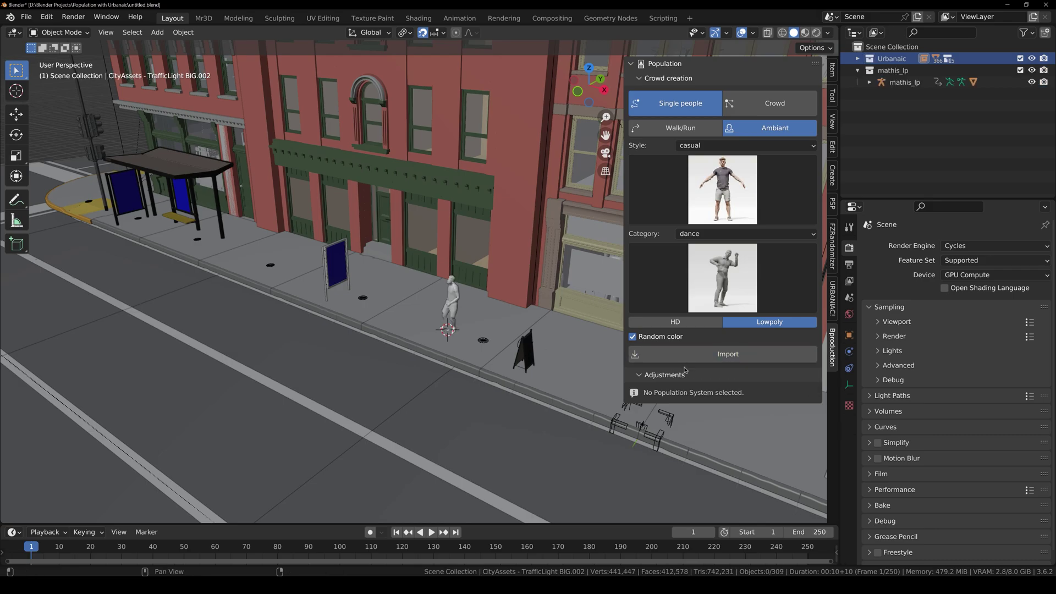
scroll(471, 318, up, 6)
middle_drag(443, 325, 435, 300)
click(459, 318)
key(space)
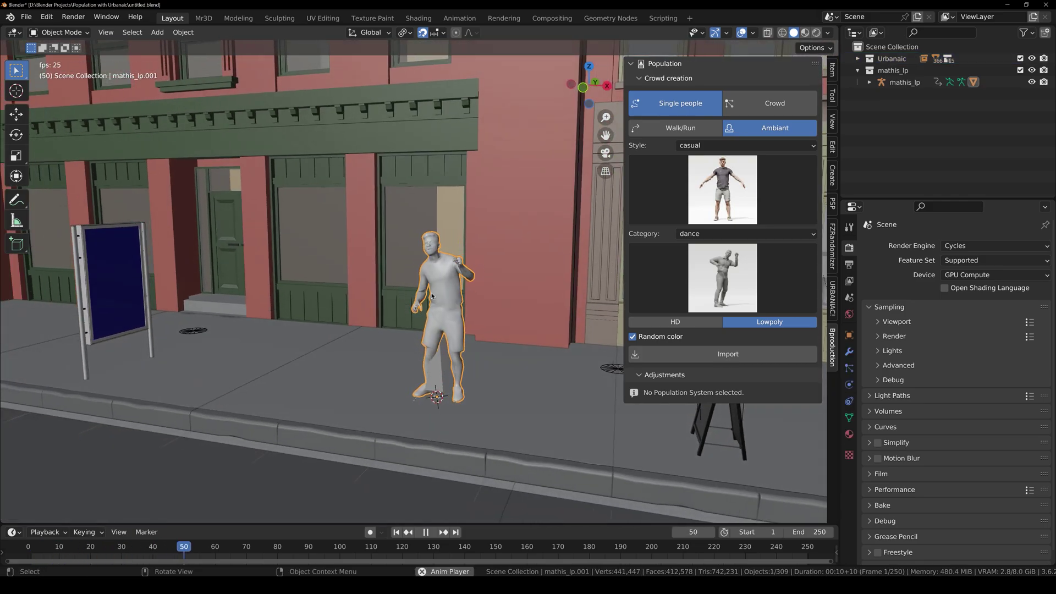
scroll(437, 299, down, 2)
scroll(440, 301, up, 2)
key(space)
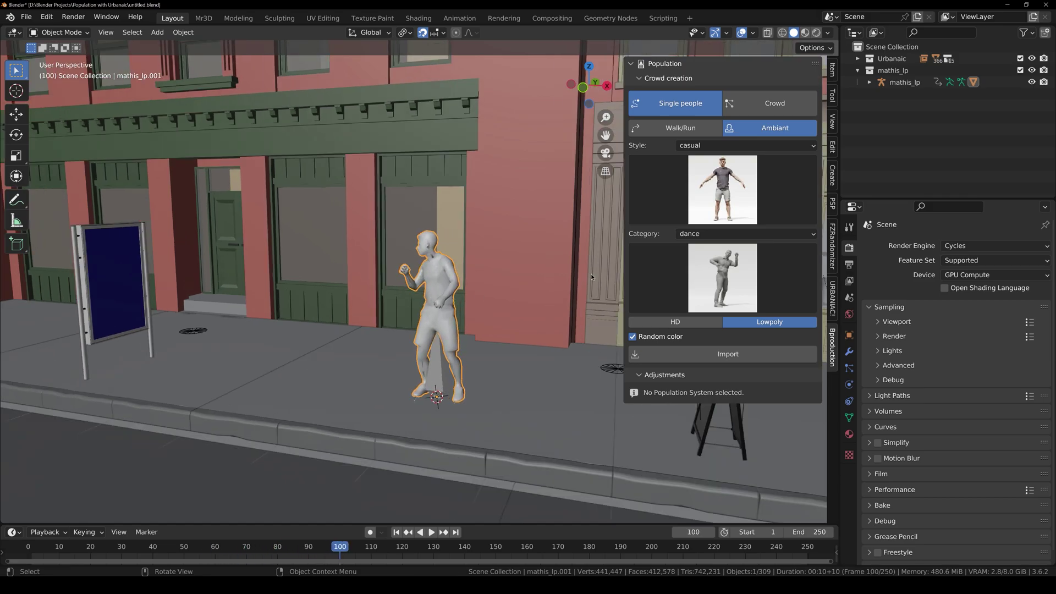
Choose the casual-style character karine with the arms-raised dance animation and import her beside the dancing man
click(707, 203)
click(545, 333)
click(706, 300)
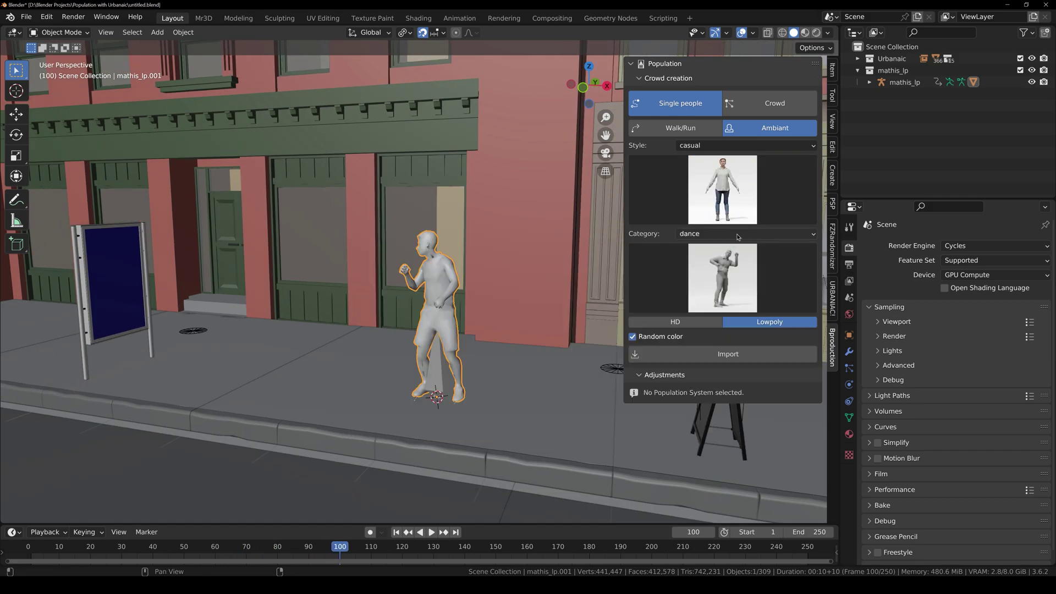
click(706, 300)
click(664, 338)
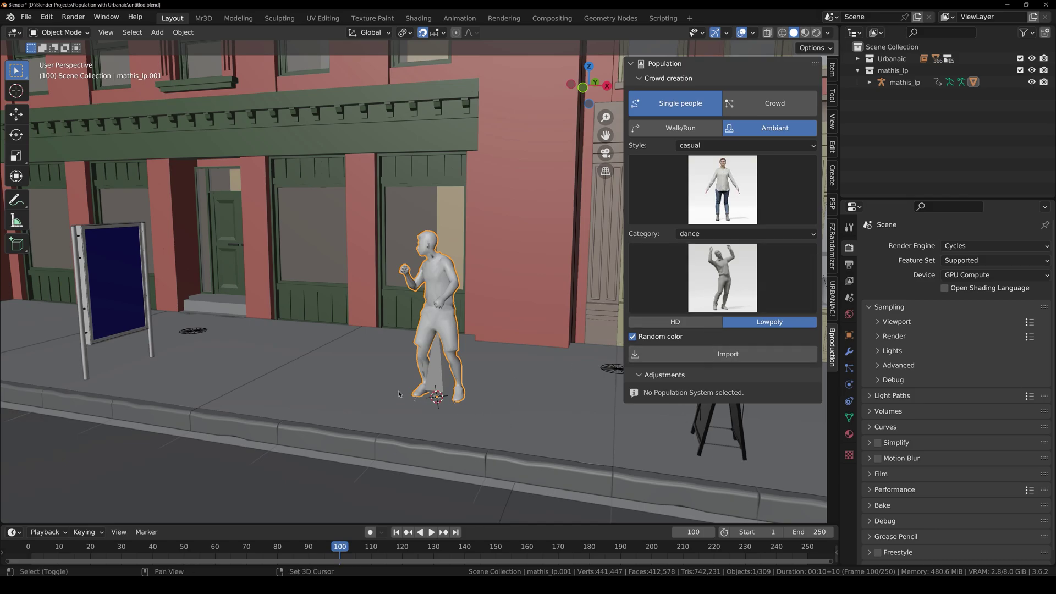
click(757, 357)
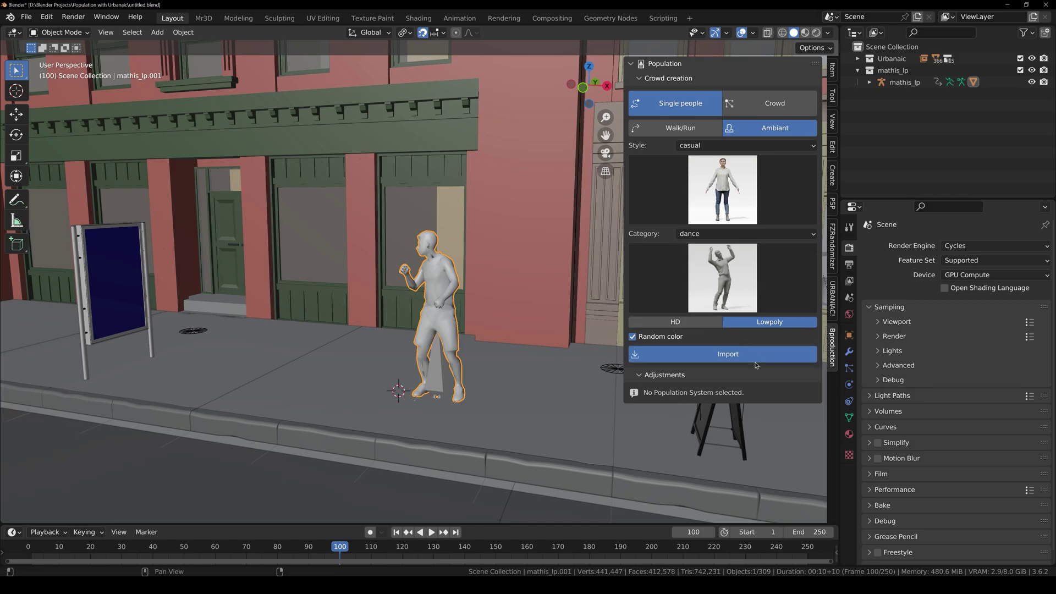
Move the imported woman along the sidewalk and align her along the X axis beside the dancing man
middle_drag(385, 325, 418, 355)
click(409, 352)
key(g)
click(319, 374)
key(g)
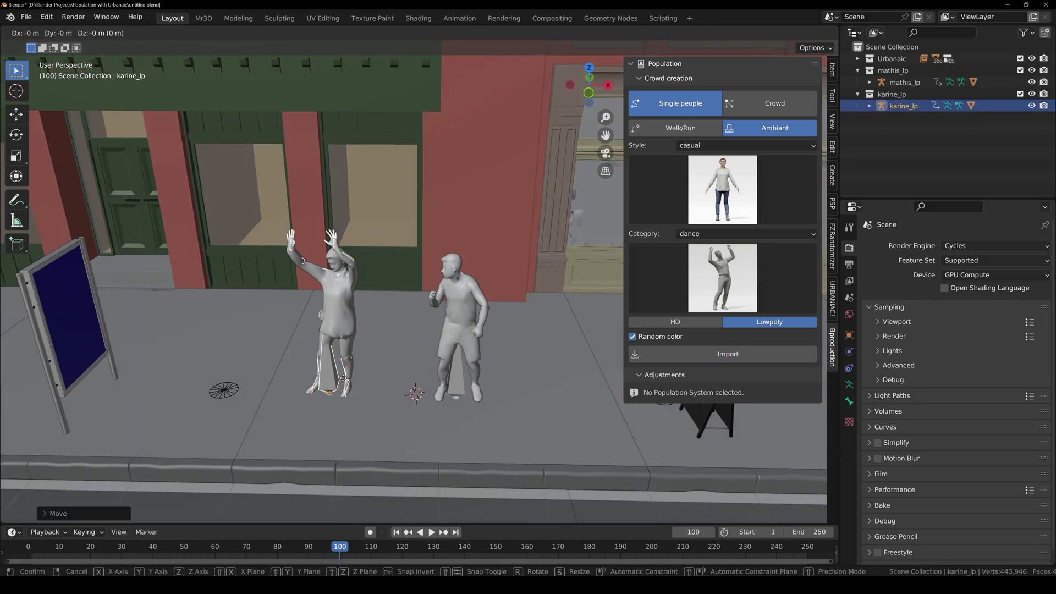
key(x)
click(389, 389)
Play the animation and view the two dancers together on the sidewalk
key(space)
middle_drag(495, 287, 395, 288)
key(alt+a)
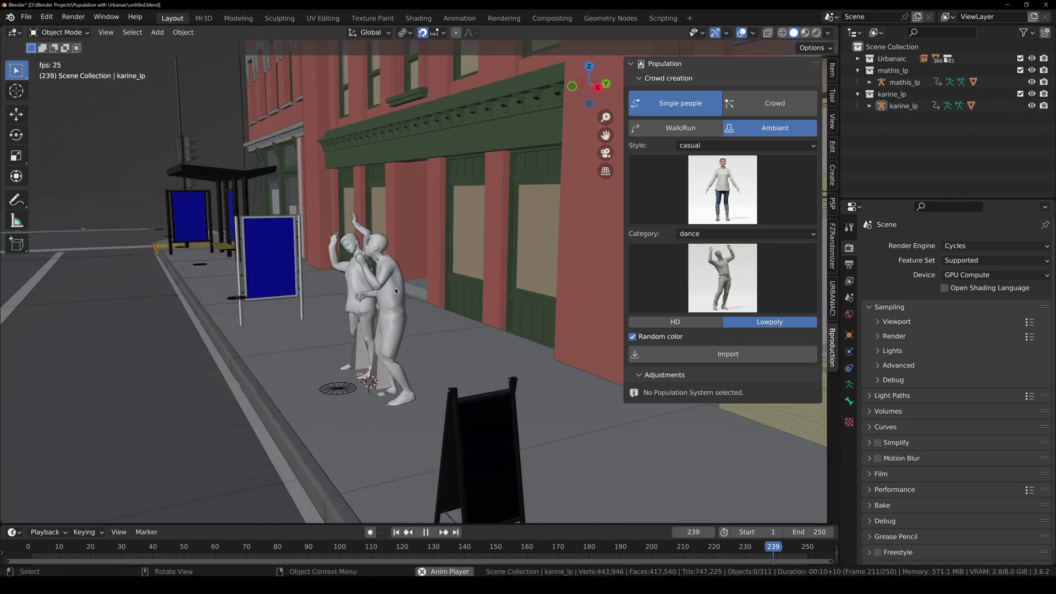
scroll(500, 221, down, 3)
middle_drag(499, 219, 663, 133)
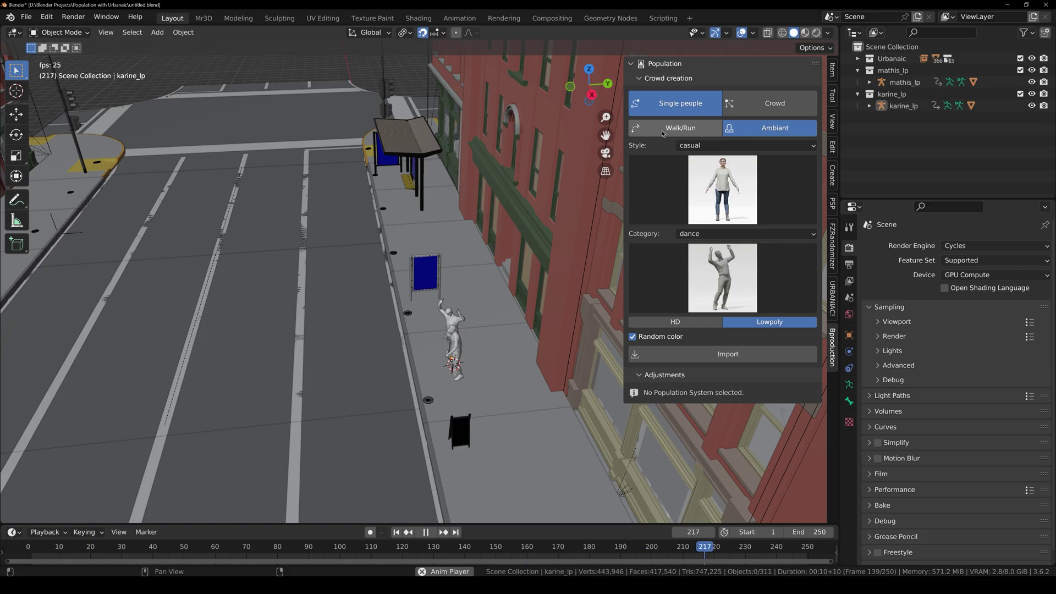
Switch the single person to the Walk/Run type with the walk animation category
click(663, 133)
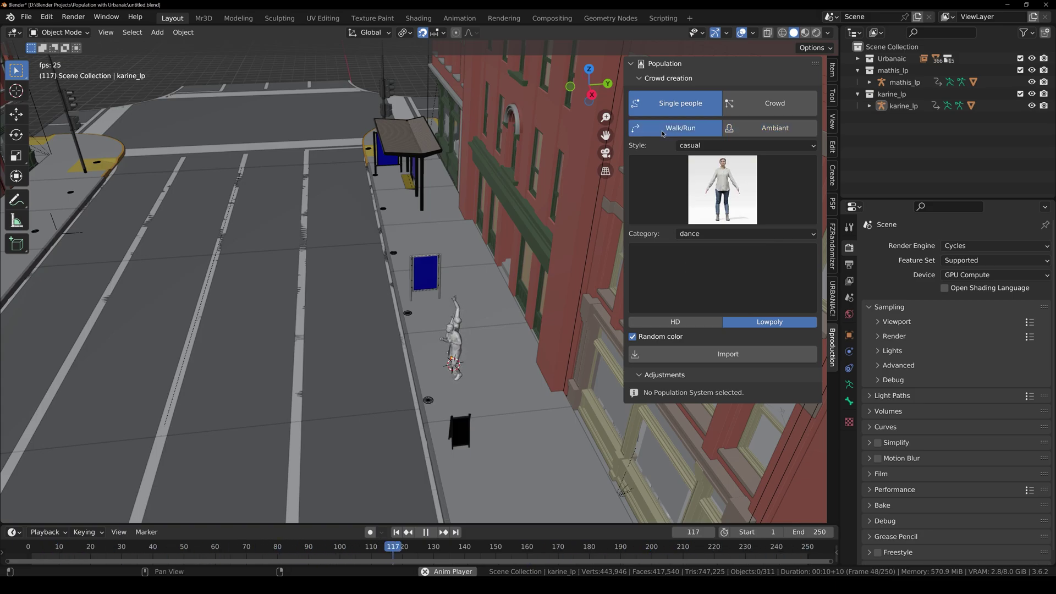
click(682, 235)
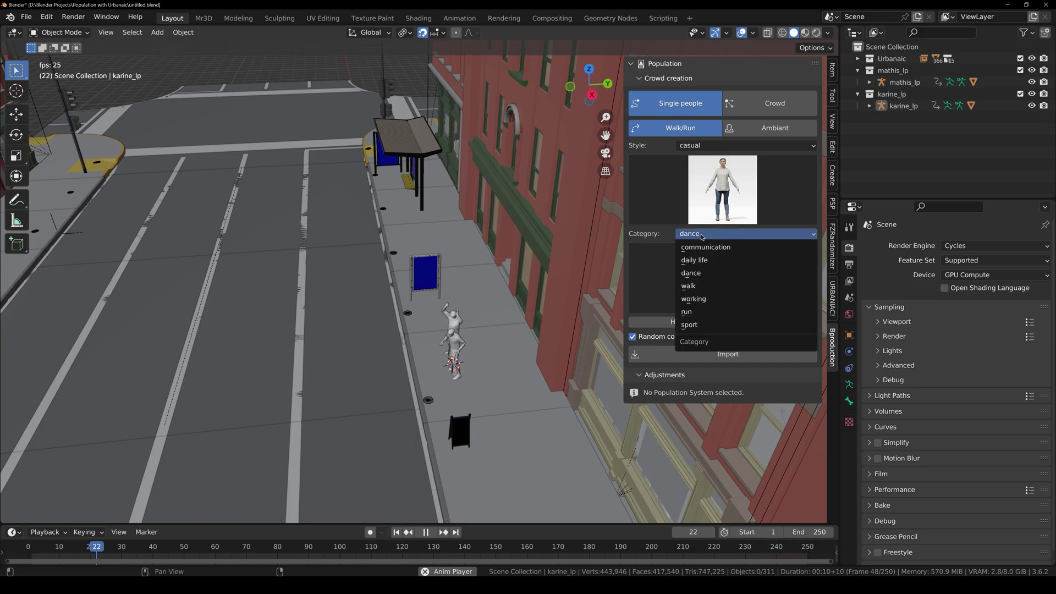
click(697, 287)
click(695, 287)
Try the run and dance animation categories for the Walk/Run person
click(691, 235)
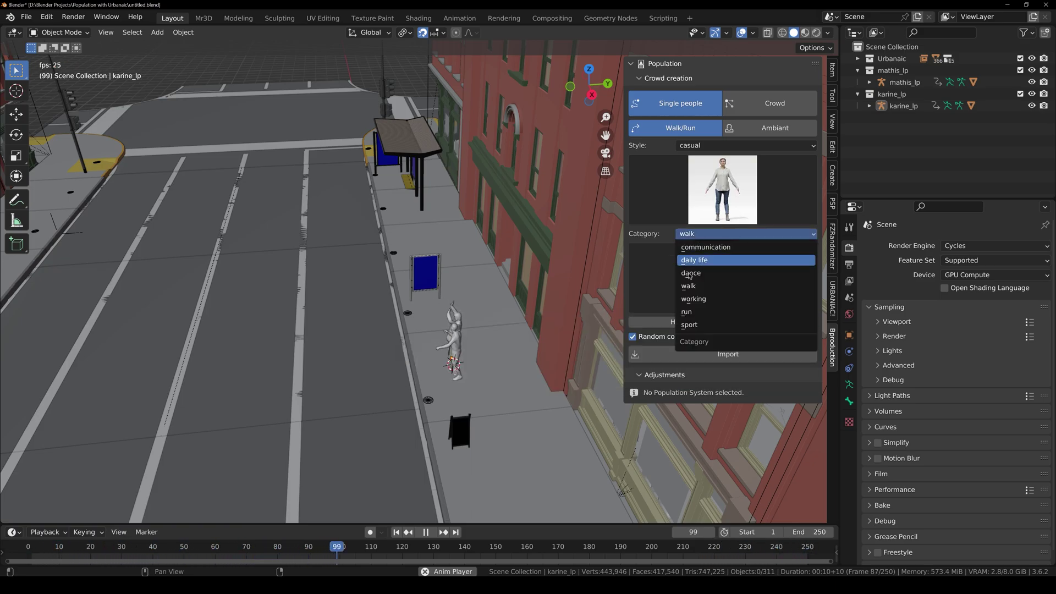
click(692, 311)
click(697, 286)
click(698, 235)
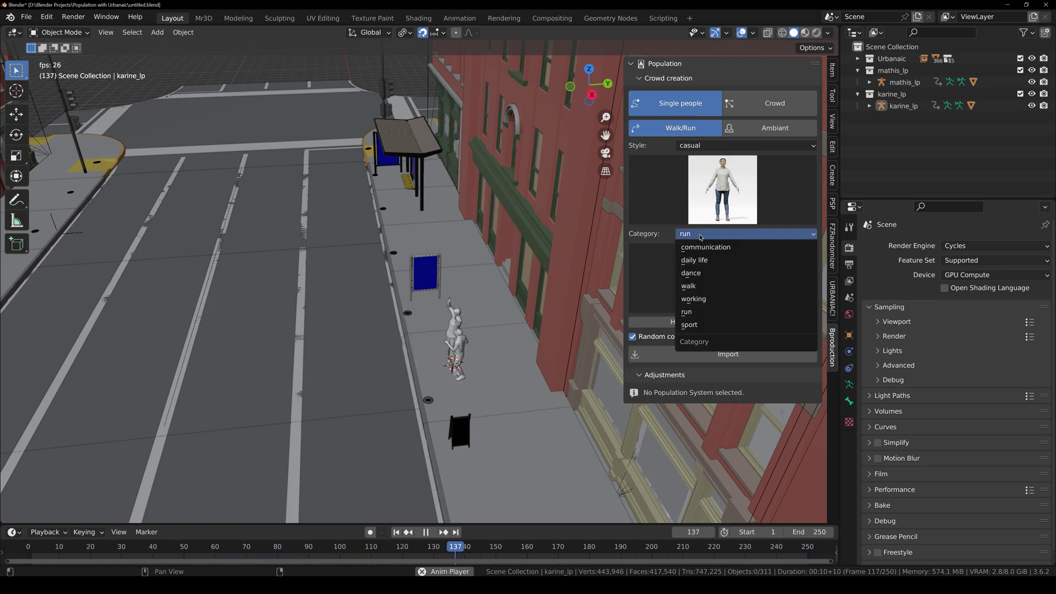
click(651, 276)
ctrl+scroll(694, 236, up, 1)
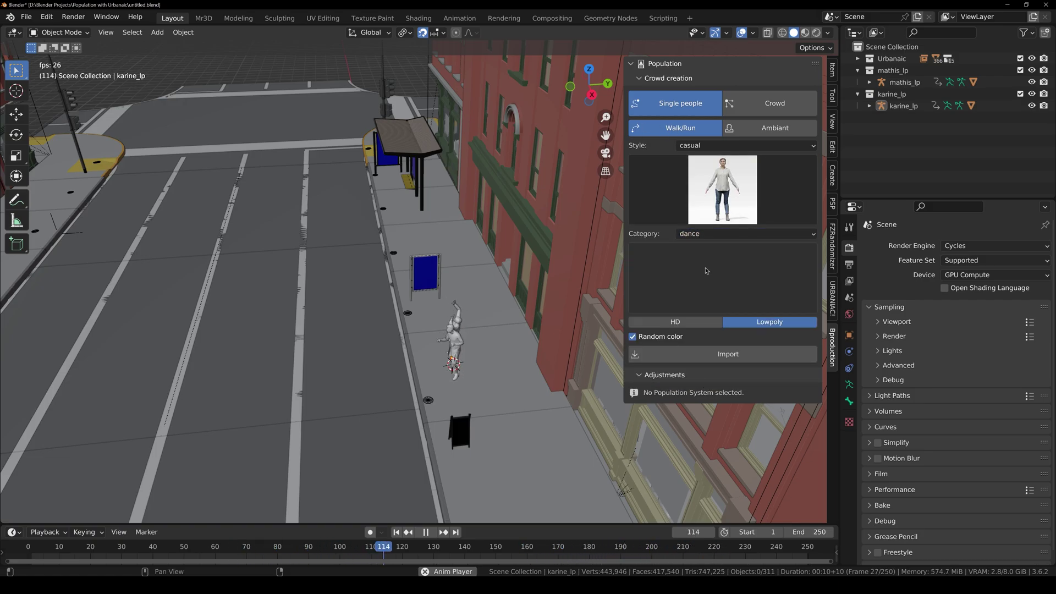
Set the category to walk with the male phone walk animation and choose the casual-style character andre
click(715, 234)
click(698, 330)
click(723, 278)
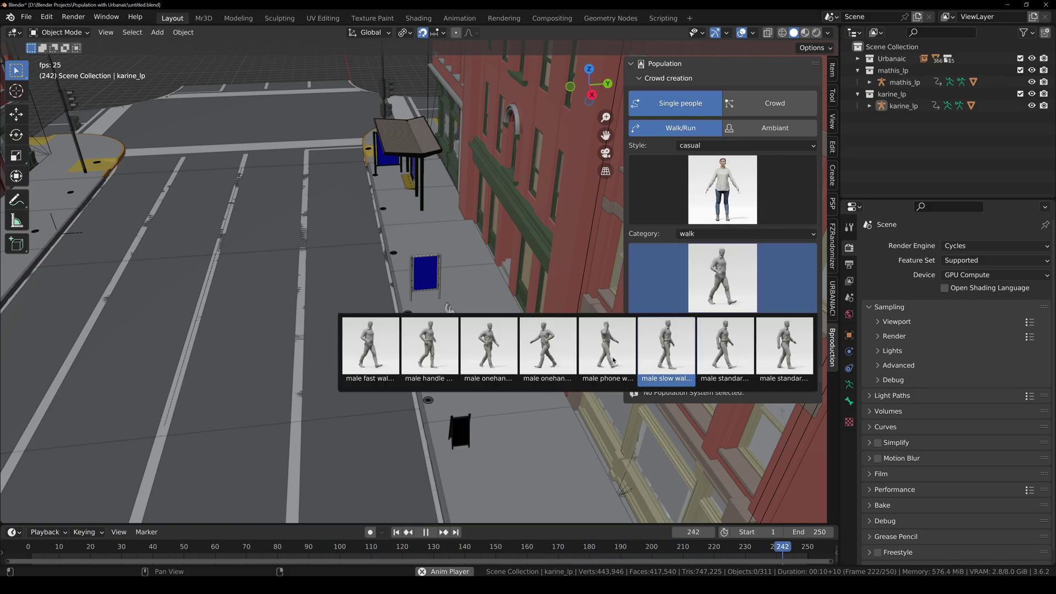
click(607, 356)
click(722, 189)
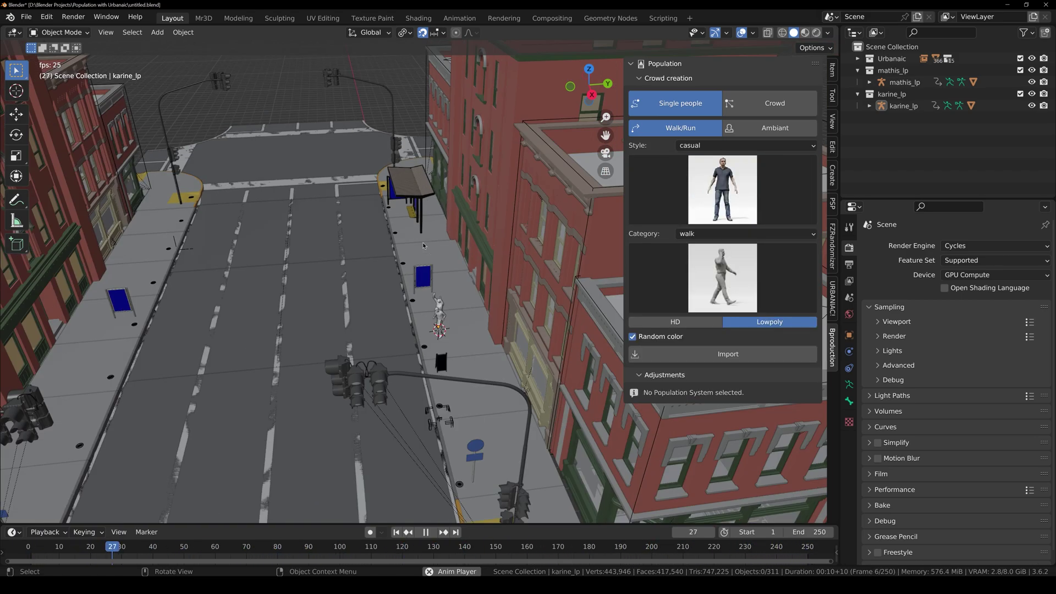
Stop the playback and import the phone-walking man as a population curve
scroll(417, 307, up, 4)
key(space)
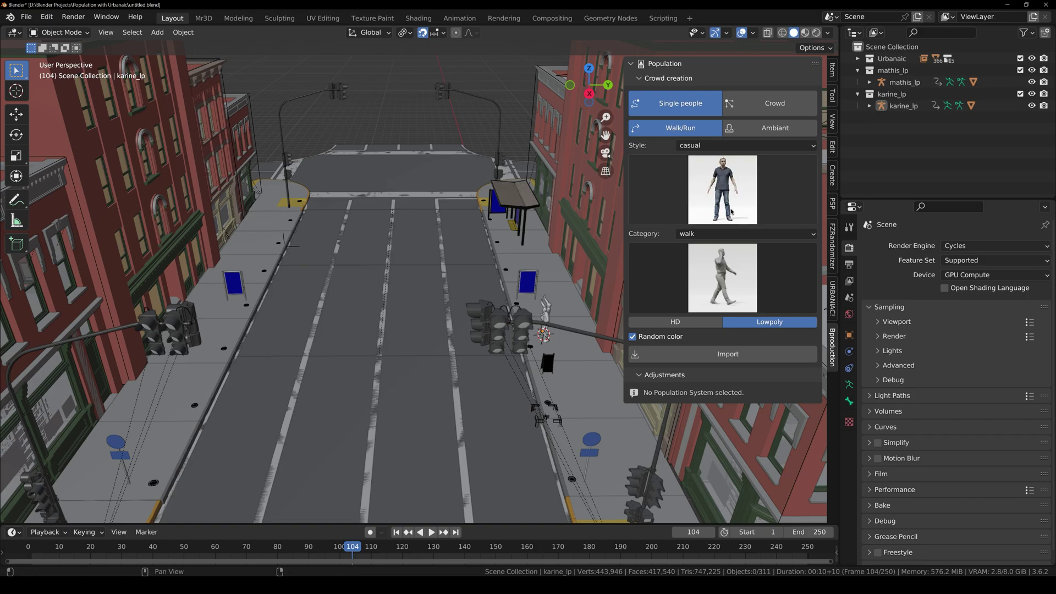
click(708, 358)
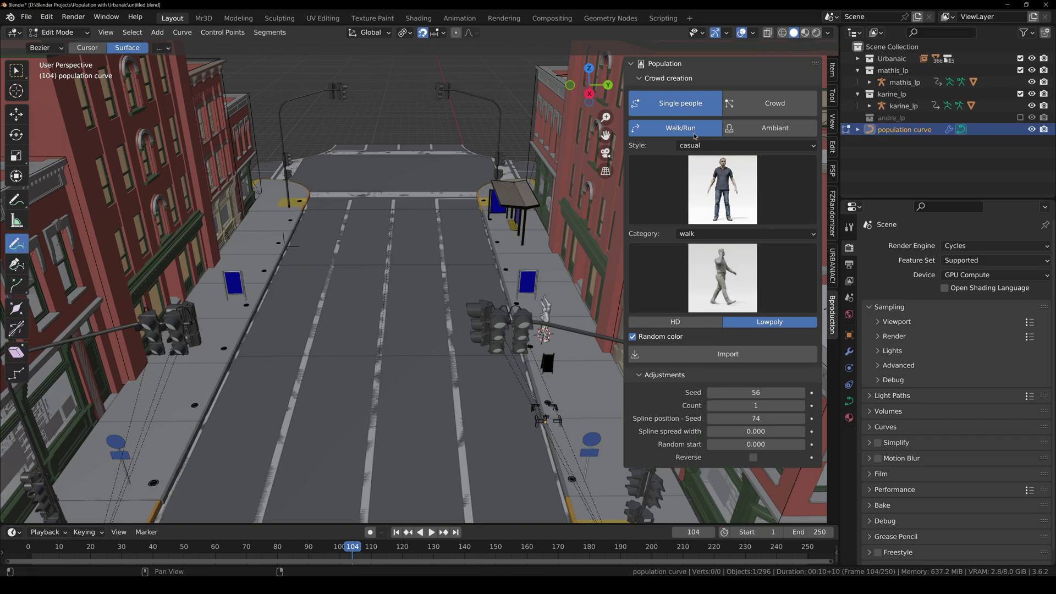
Draw a walking path in top view along the sidewalk opposite the two dancers
middle_drag(332, 273, 321, 302)
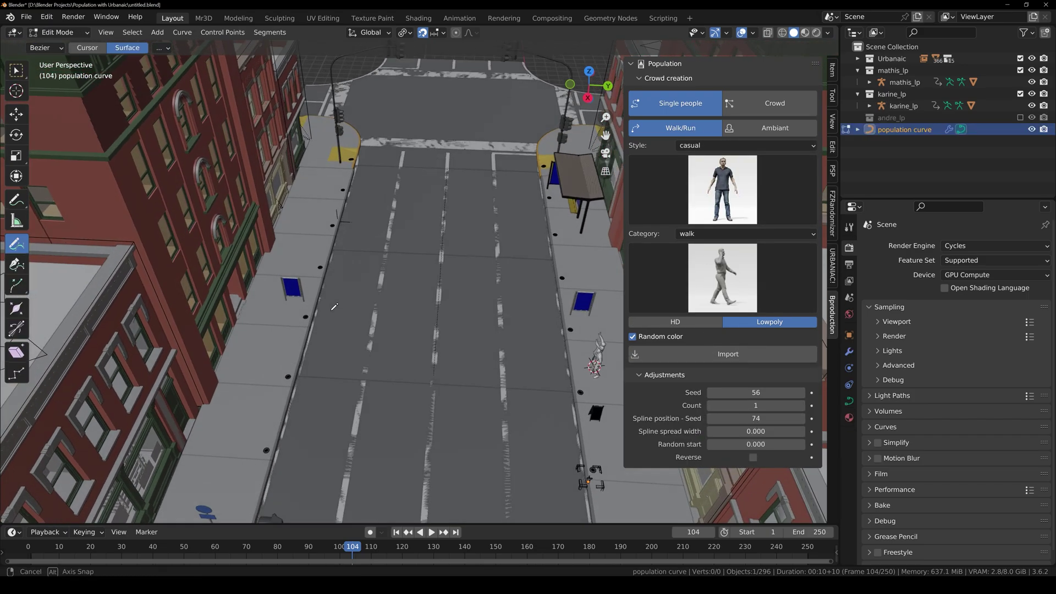
scroll(321, 303, up, 1)
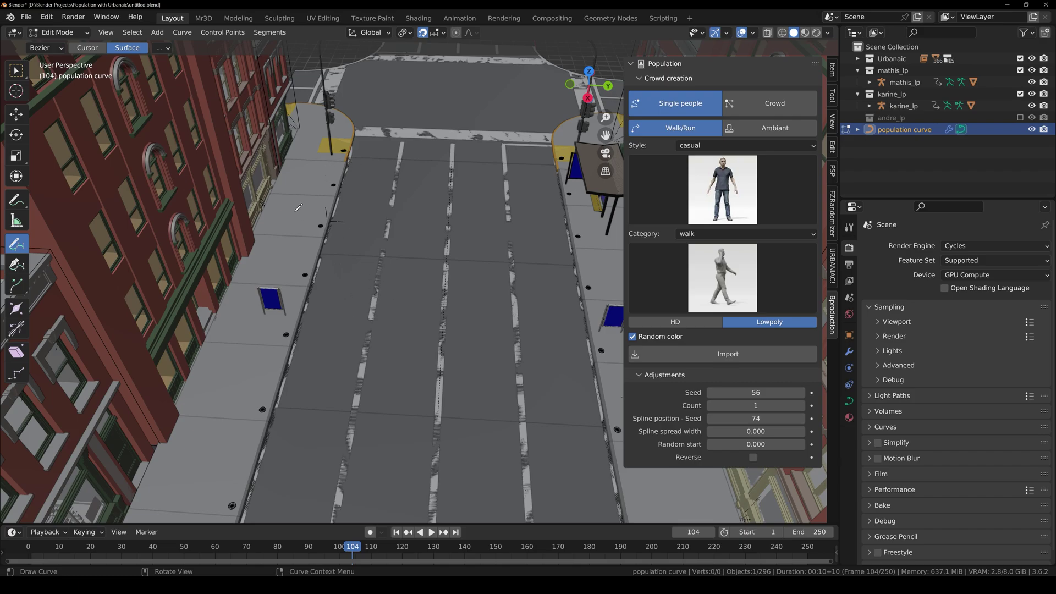
key(KP_7)
scroll(329, 273, down, 2)
shift+middle_drag(299, 342, 277, 281)
shift+middle_drag(264, 329, 252, 328)
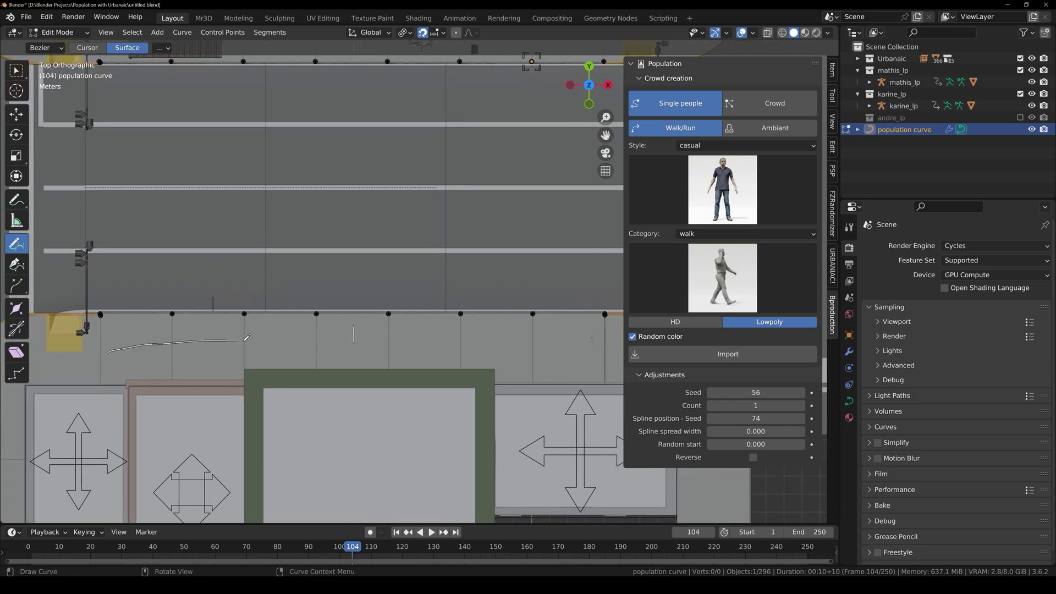
drag(513, 343, 513, 342)
mouse_move(513, 342)
middle_down()
mouse_move(443, 296)
mouse_move(456, 216)
mouse_move(460, 318)
mouse_move(424, 292)
middle_up()
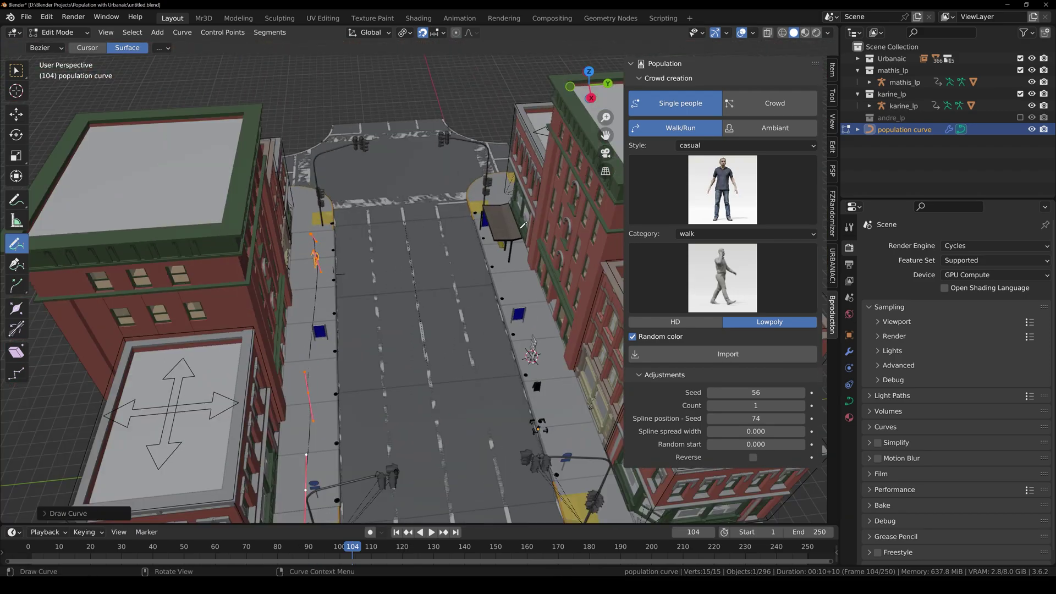
Draw a second walking path in top view along the dancers' sidewalk
scroll(523, 226, down, 3)
key(KP_7)
scroll(471, 229, up, 1)
shift+middle_drag(472, 229, 347, 295)
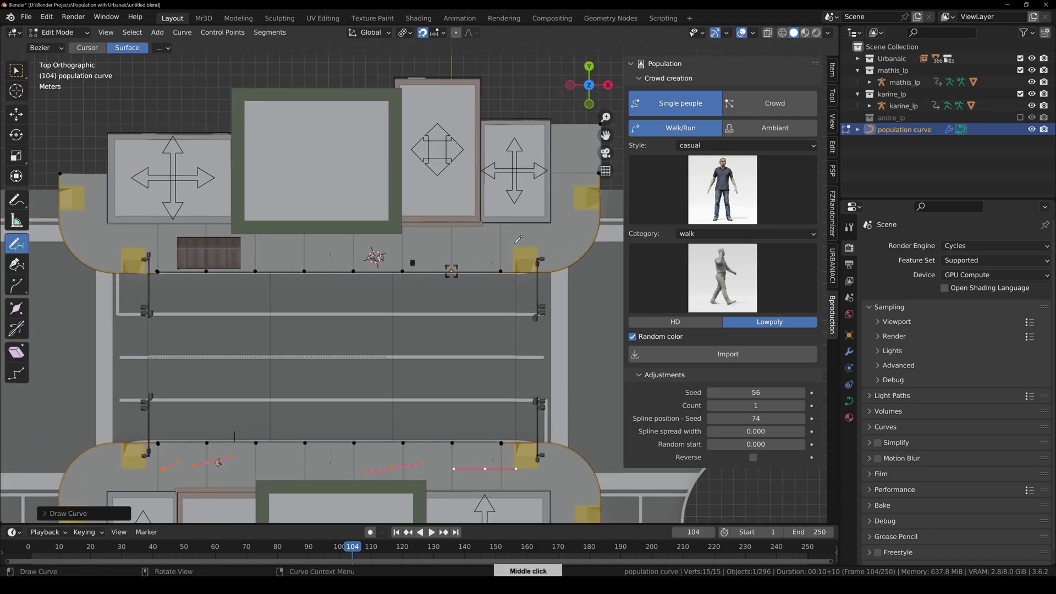
drag(279, 241, 279, 241)
mouse_move(279, 241)
middle_down()
mouse_move(366, 222)
mouse_move(406, 246)
mouse_move(127, 180)
middle_up()
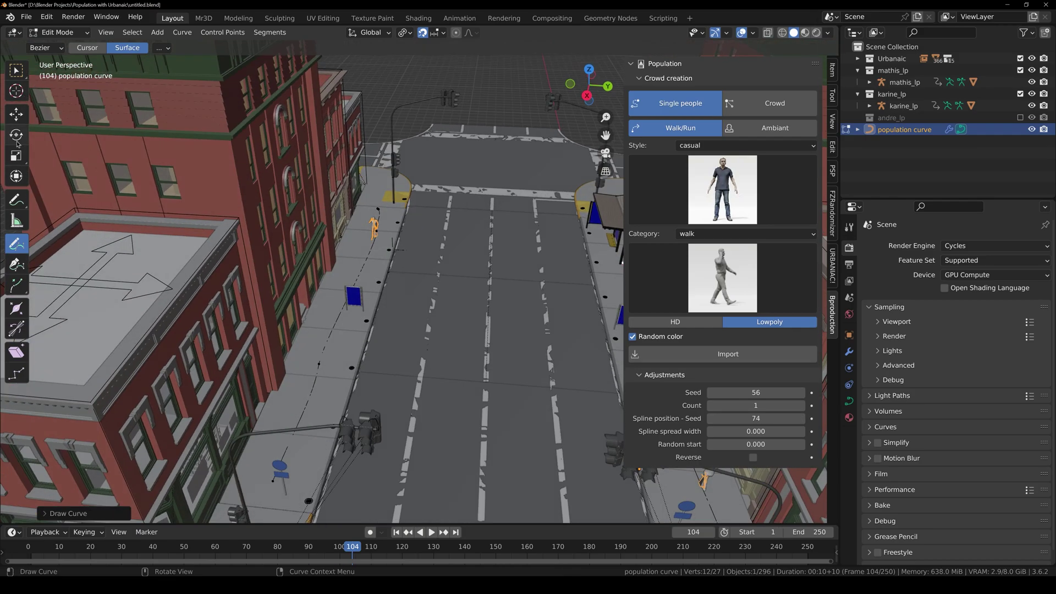
Select the middle control point of the first sidewalk path and scale up its handles to smooth the bend
click(16, 70)
middle_drag(360, 259, 324, 280)
click(321, 322)
key(s)
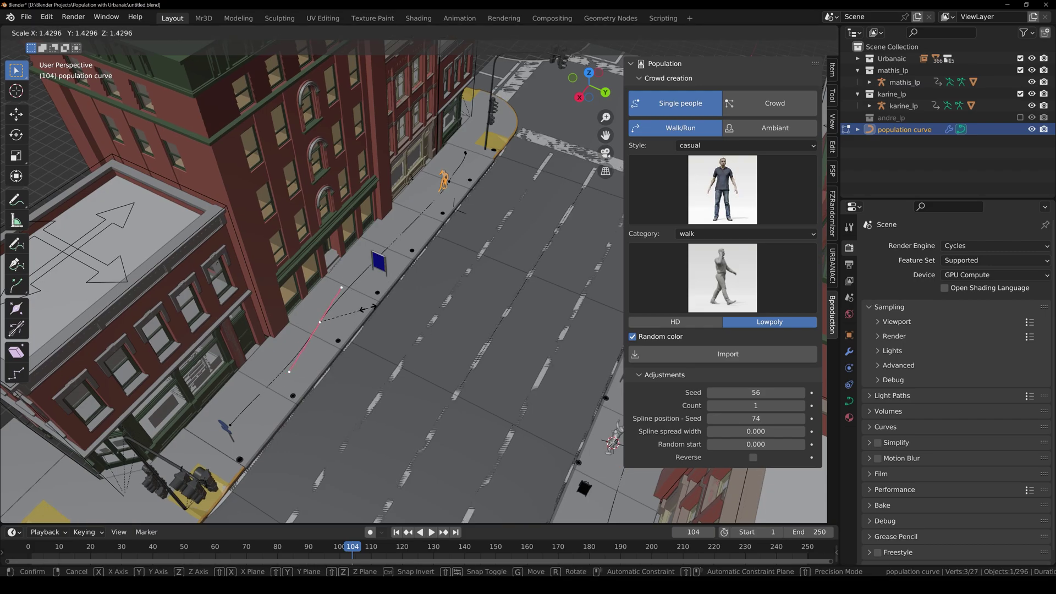
click(372, 301)
Move the selected path control point along the Y axis and return to Object Mode
middle_drag(360, 282, 381, 263)
key(g)
key(y)
click(406, 282)
key(ctrl+Tab)
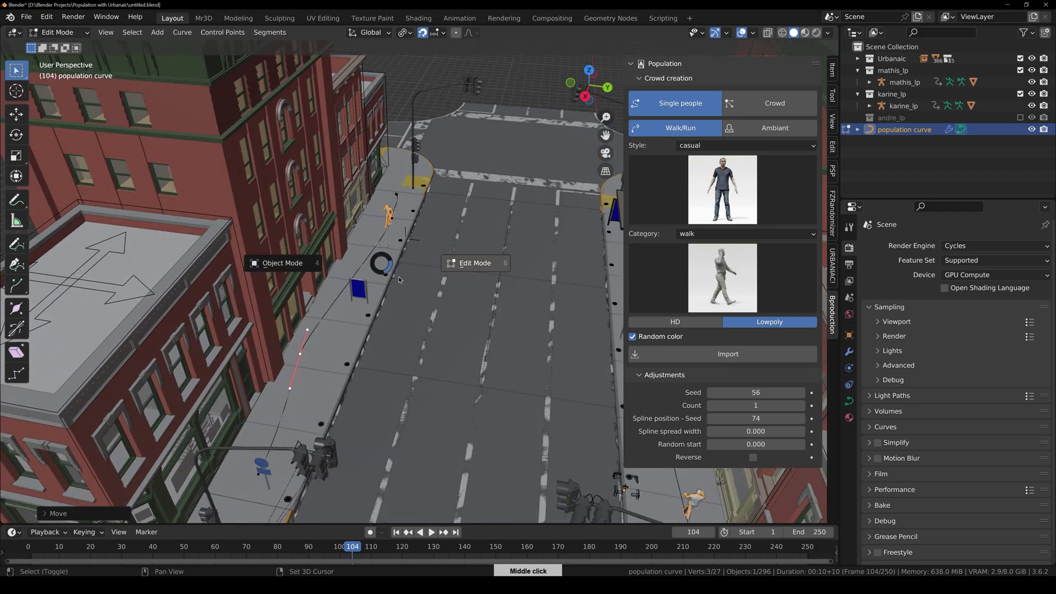
click(302, 265)
Play the animation and examine how the phone-walking man follows the drawn path
middle_drag(303, 265, 521, 227)
key(space)
scroll(373, 367, up, 2)
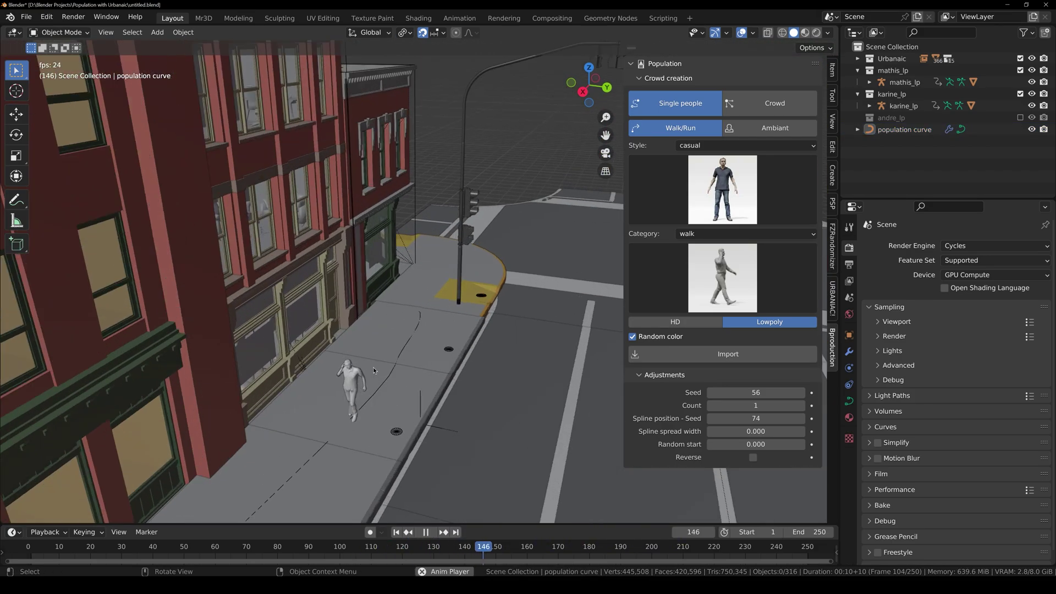
scroll(361, 393, down, 4)
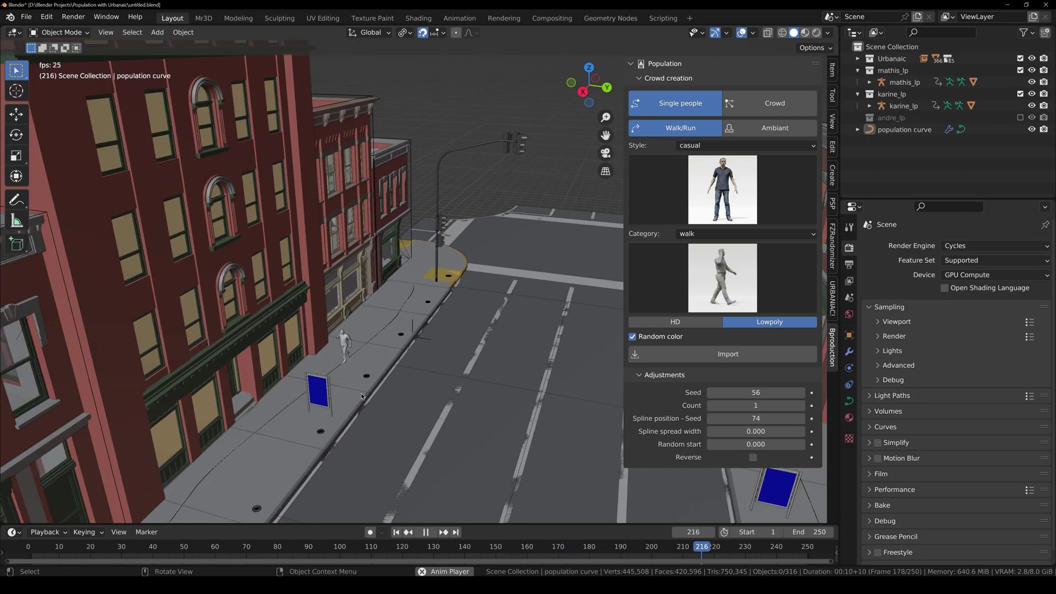
scroll(361, 399, down, 4)
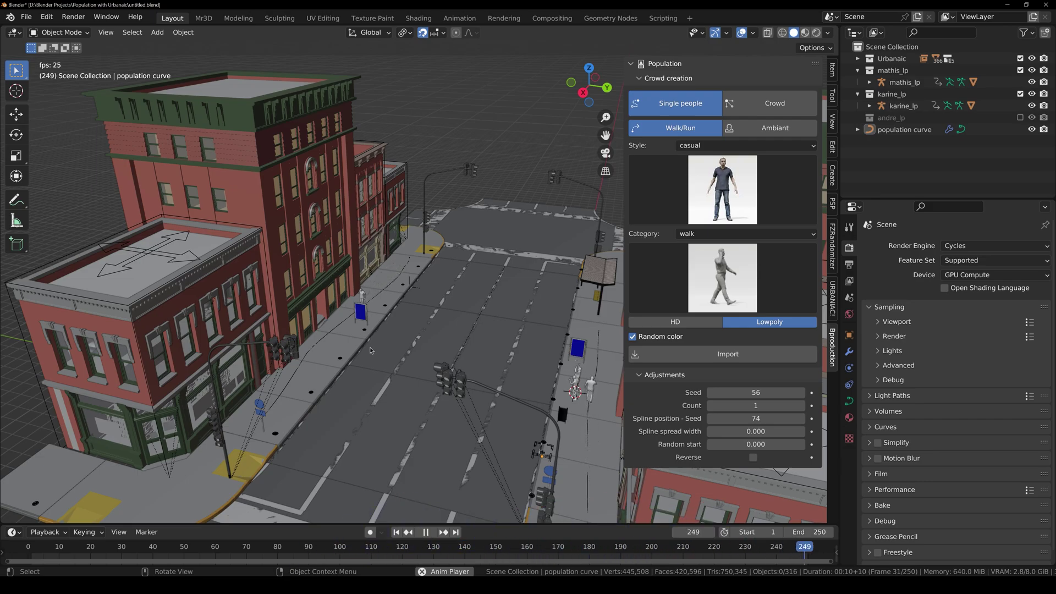
Set the population curve's count to 5 and its spline spread width to 1.690
middle_drag(385, 352, 413, 350)
scroll(412, 350, up, 1)
key(space)
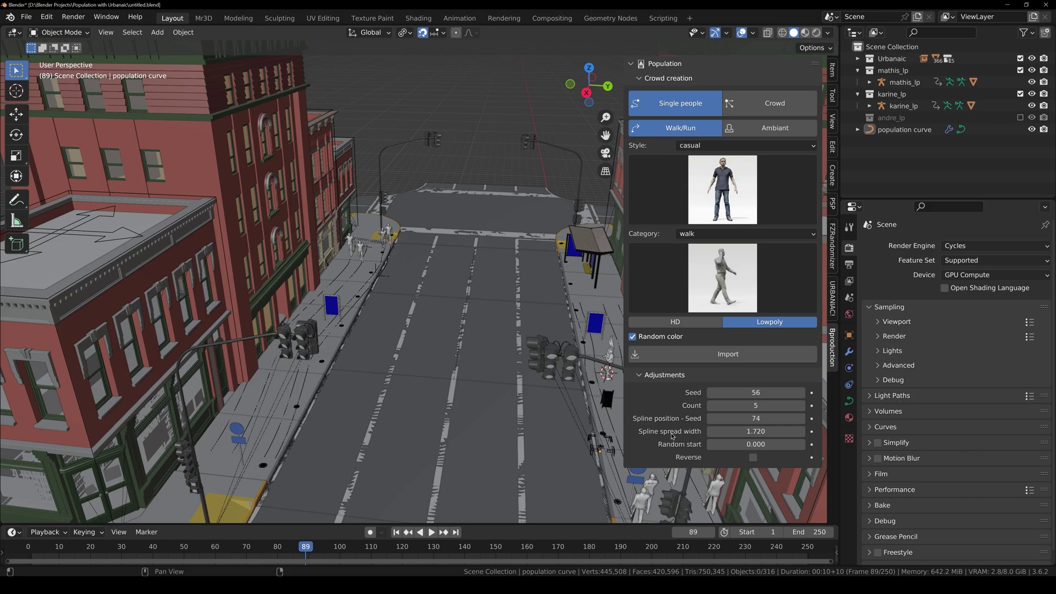
ctrl+scroll(715, 432, down, 1)
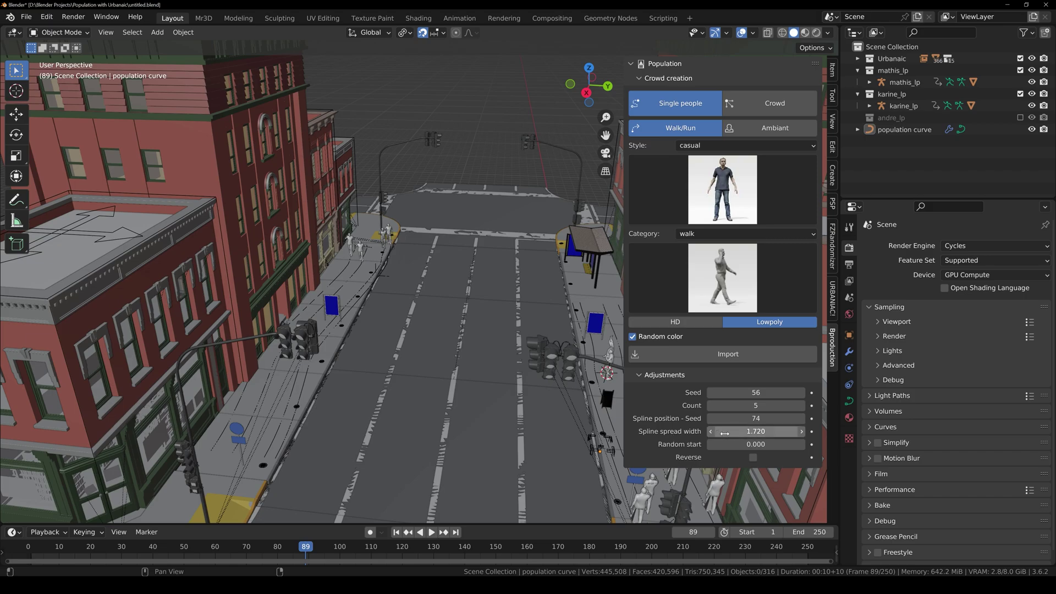
scroll(352, 253, up, 5)
click(320, 274)
scroll(319, 275, down, 4)
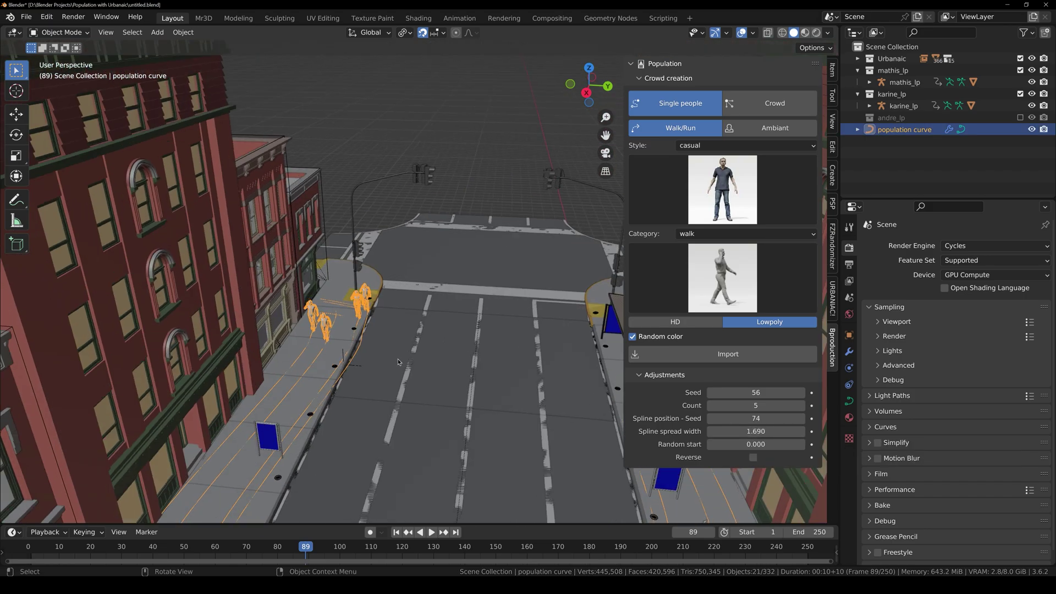
Set the walkers' random start to 170.100 and reverse their walking direction
middle_drag(495, 297, 379, 301)
scroll(379, 301, down, 1)
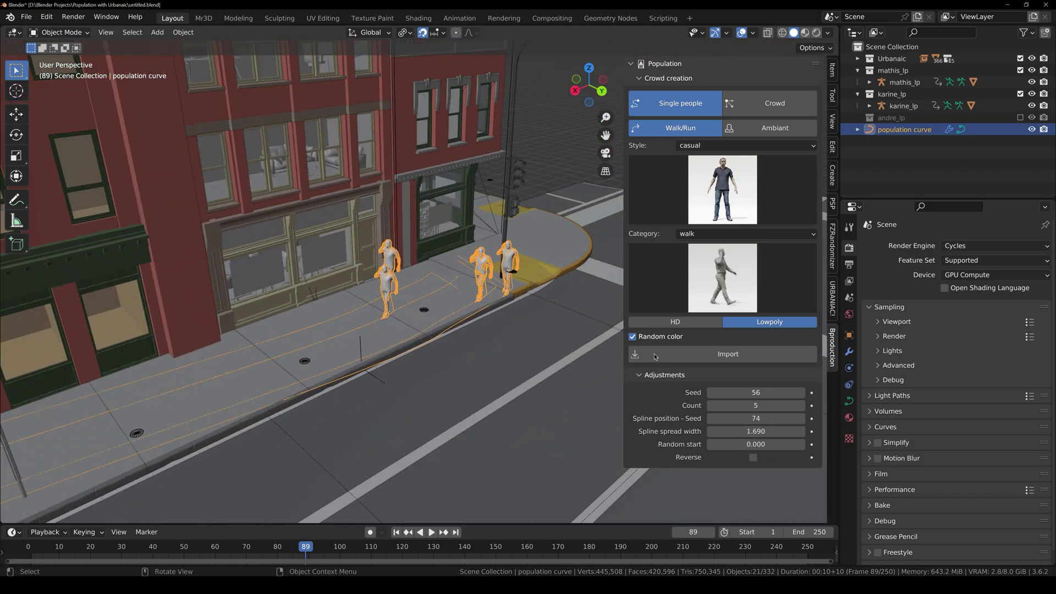
drag(729, 430, 758, 444)
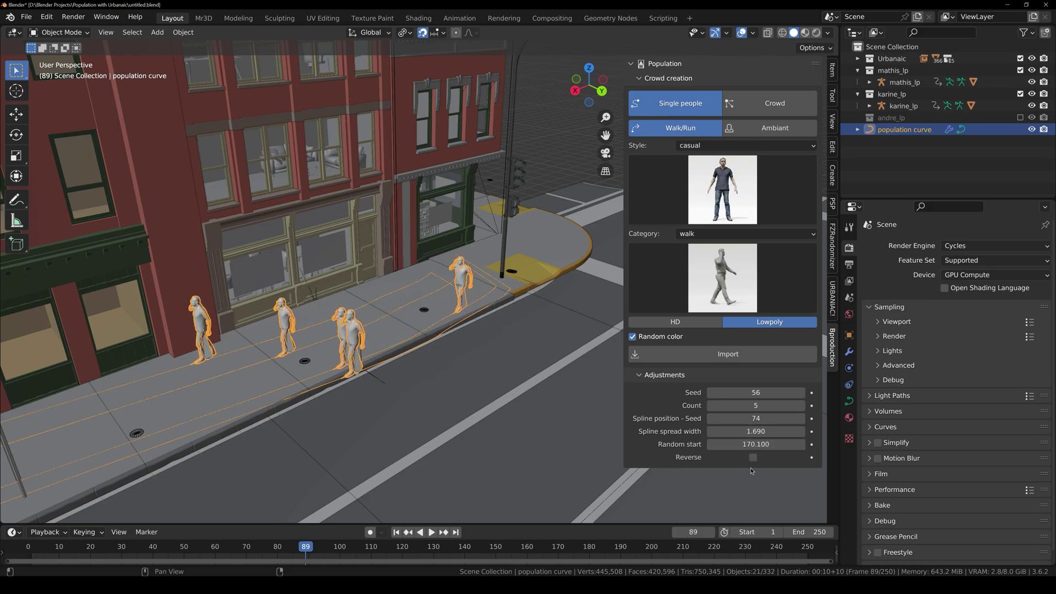
click(753, 457)
Play the animation and examine the reversed walkers along the sidewalk paths
scroll(332, 360, down, 1)
scroll(332, 360, down, 6)
middle_drag(332, 361, 364, 376)
scroll(394, 374, up, 3)
key(space)
scroll(407, 232, up, 4)
key(alt+a)
scroll(407, 231, down, 2)
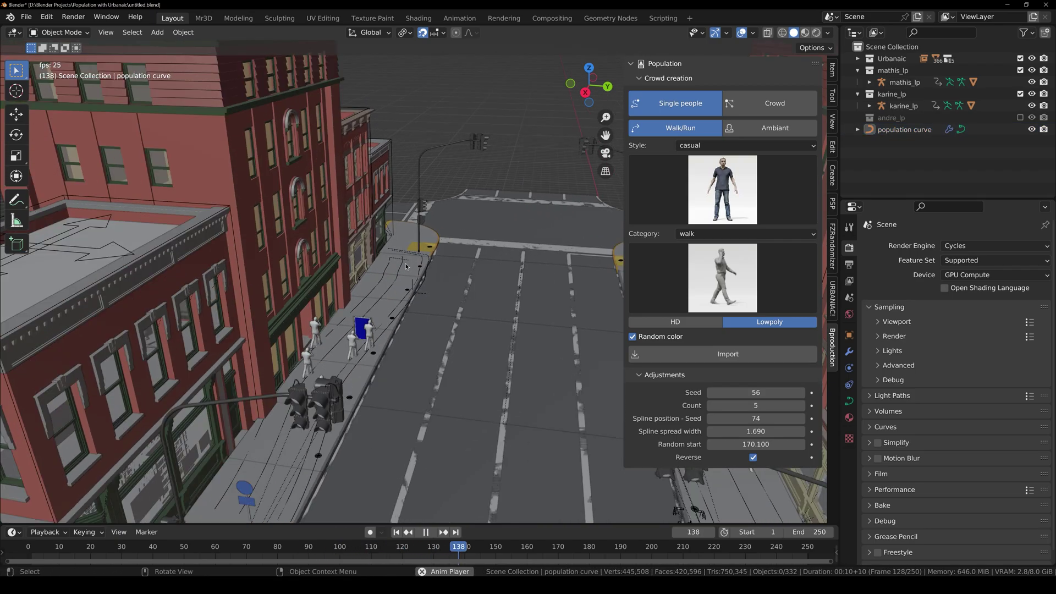
Reduce the population curve's count to 1, choose the man in red trousers as the person, and stop playback
drag(756, 406, 709, 406)
click(803, 406)
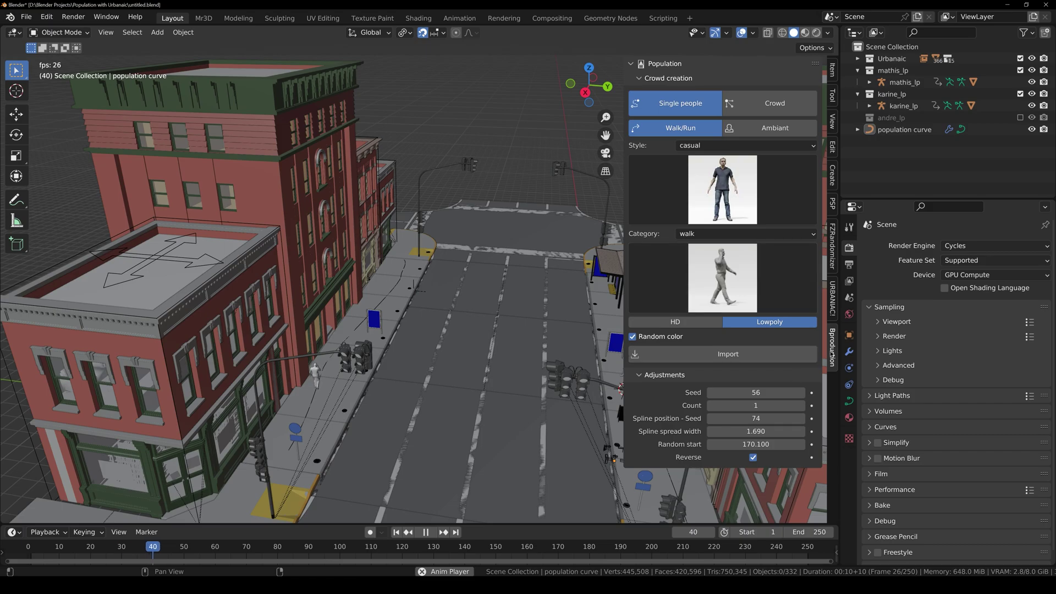
click(721, 209)
click(605, 333)
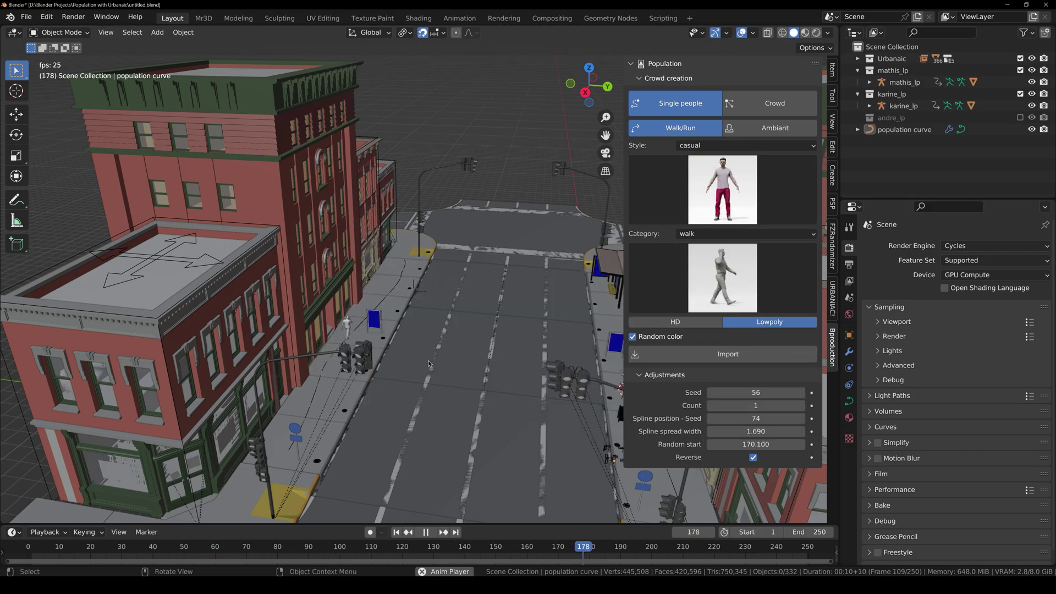
key(space)
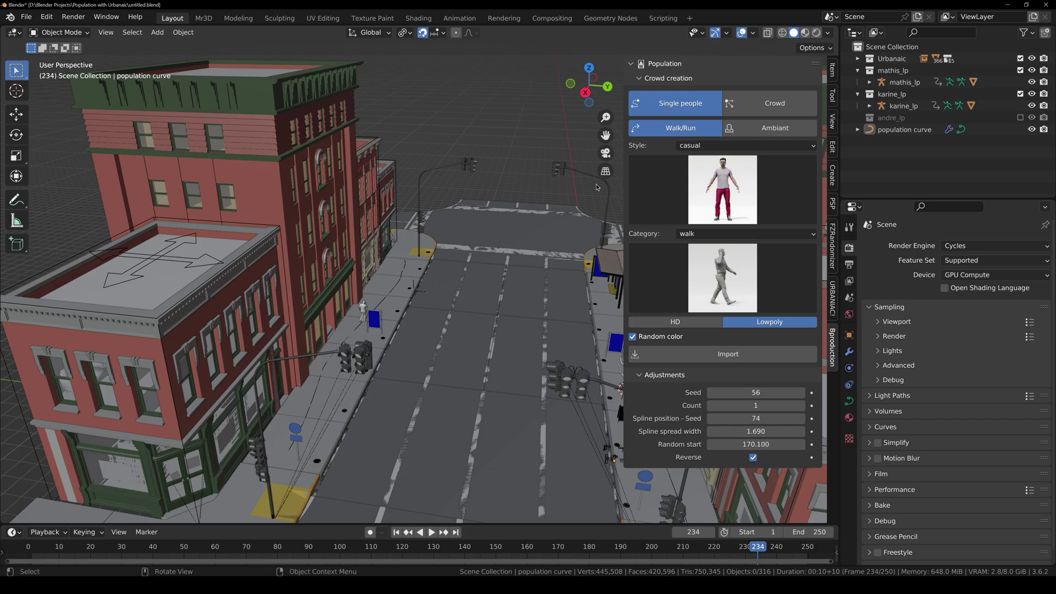
Start a new file, discarding the unsaved changes to the street scene
click(756, 103)
click(732, 165)
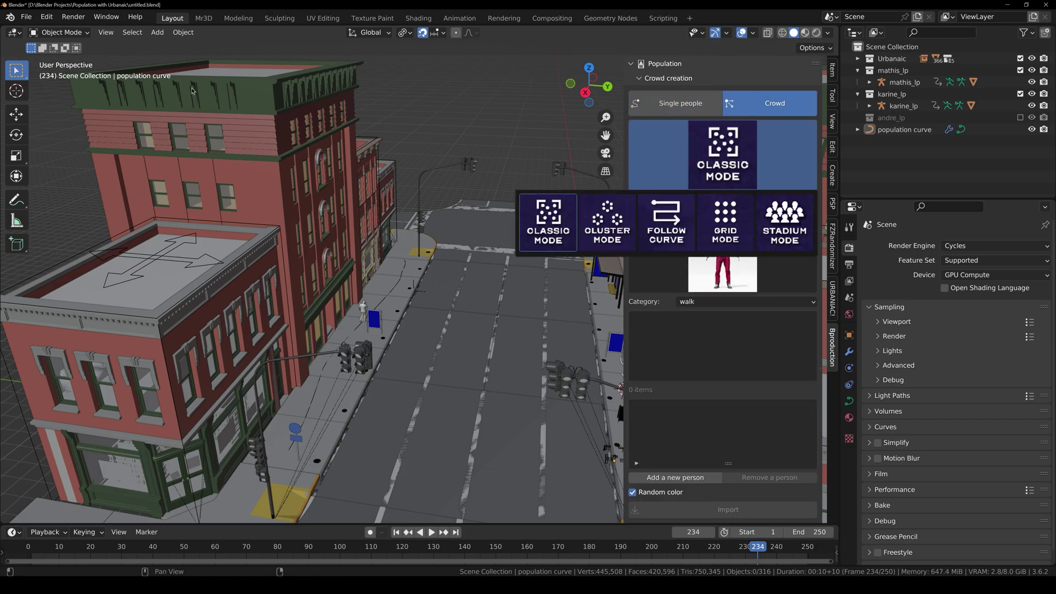
click(46, 17)
mouse_move(26, 17)
click(144, 30)
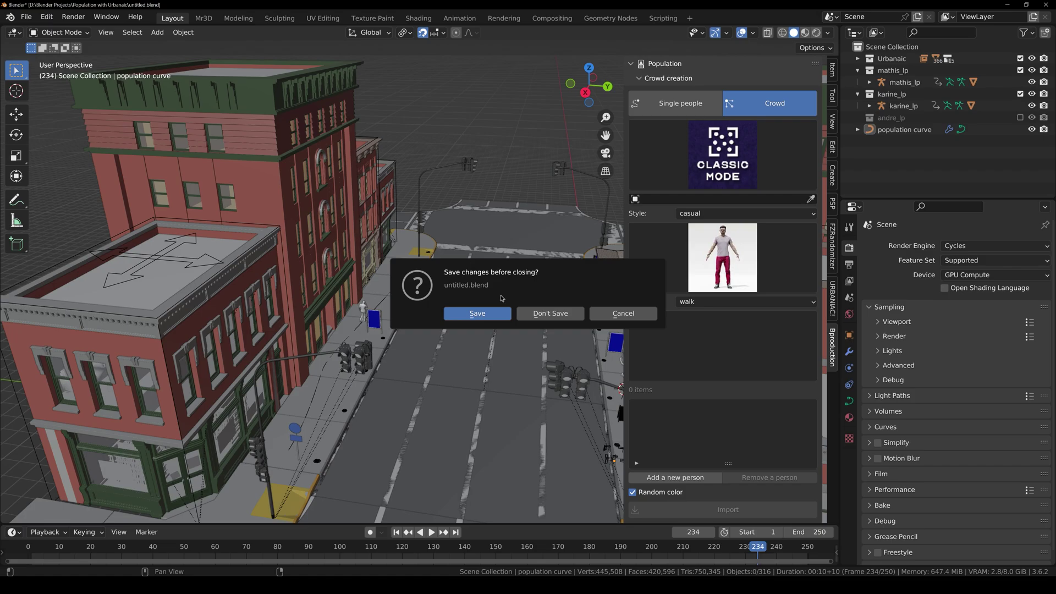
click(543, 313)
Delete the default cube and add a plane scaled by a factor of 10
click(429, 334)
key(Delete)
key(shift+a)
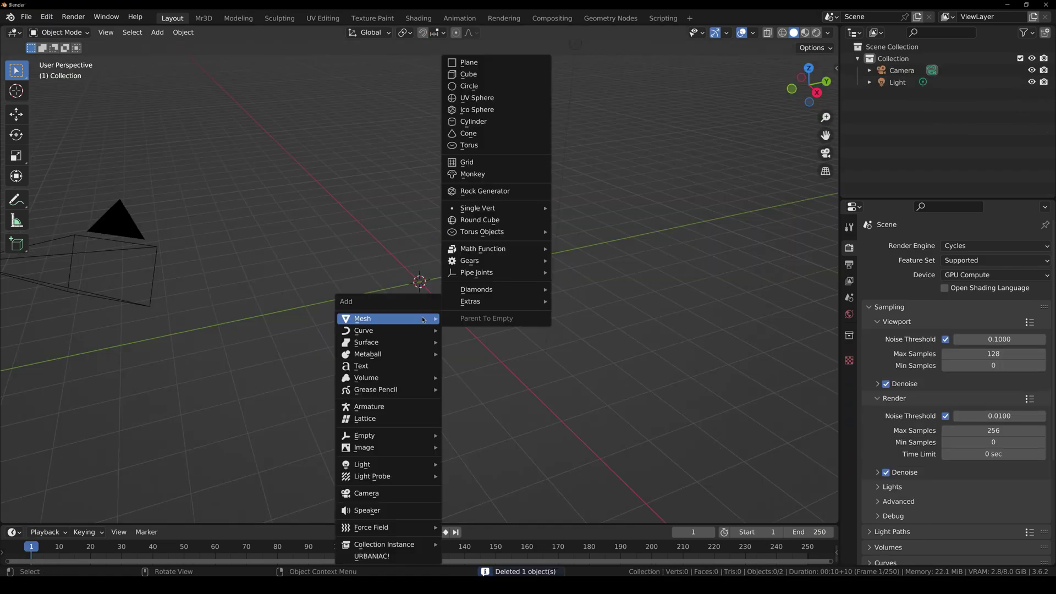
click(479, 61)
text(s10)
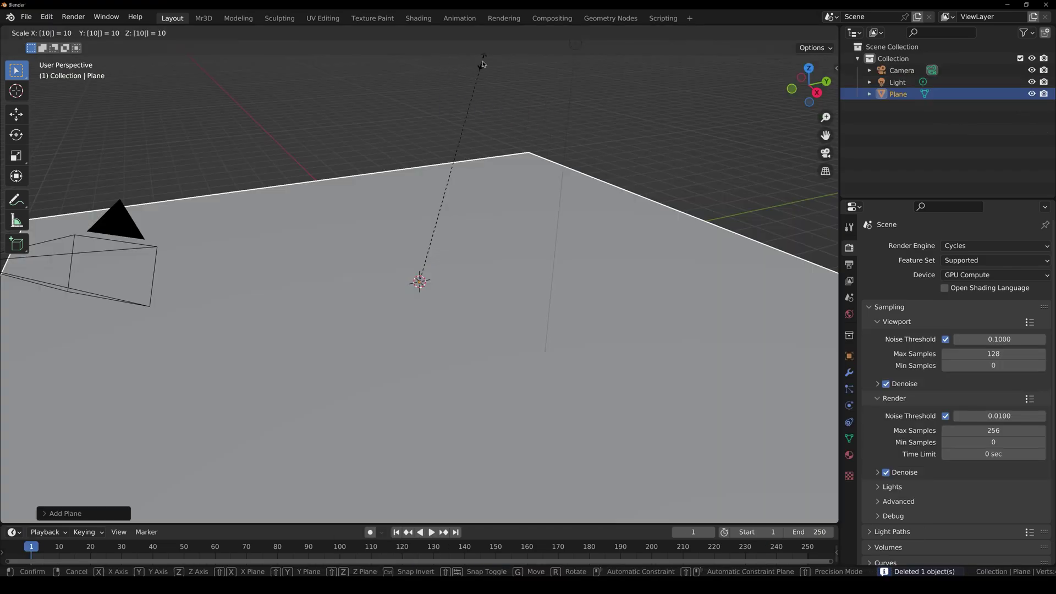
key(Return)
Bring up the Population add-on's settings and switch the creation type from single people to Crowd
scroll(493, 262, up, 1)
scroll(490, 253, down, 4)
scroll(488, 251, up, 2)
middle_drag(488, 252, 495, 219)
key(n)
click(831, 347)
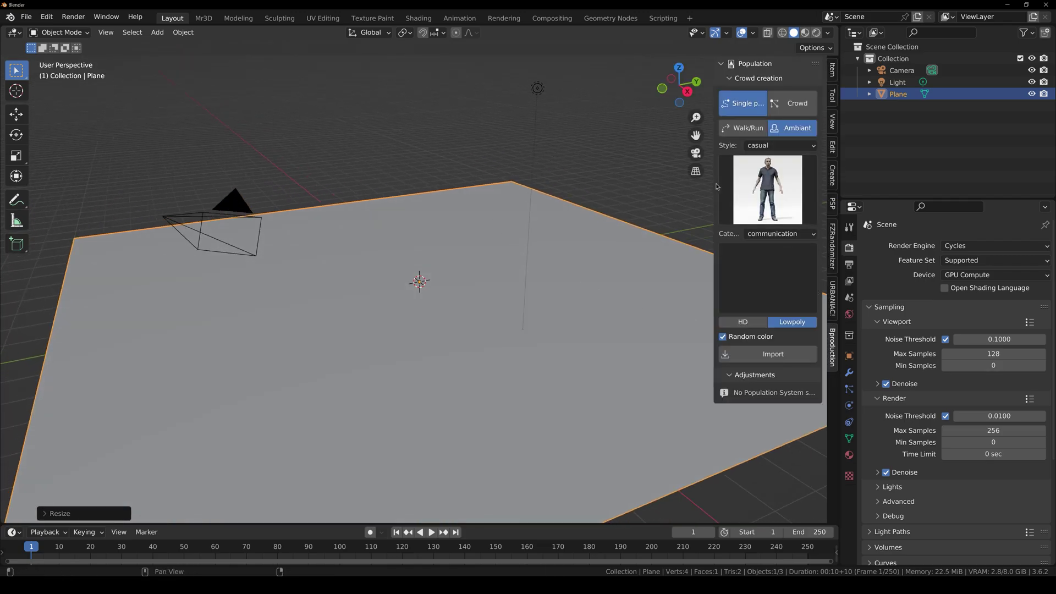
drag(717, 186, 682, 187)
click(772, 110)
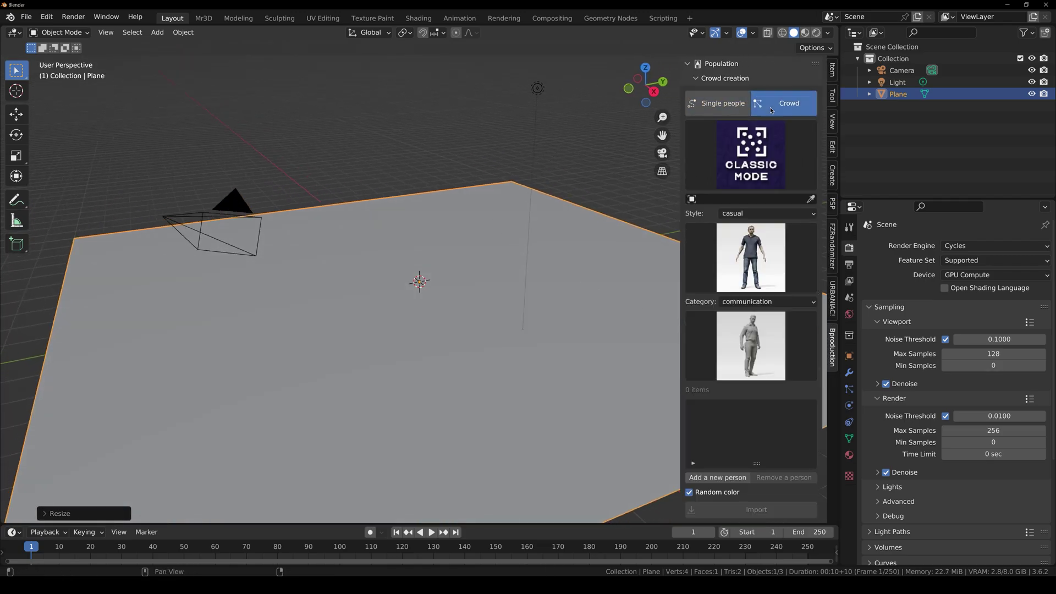
Use Classic Mode for the crowd and pick the plane as its surface
click(751, 165)
click(722, 182)
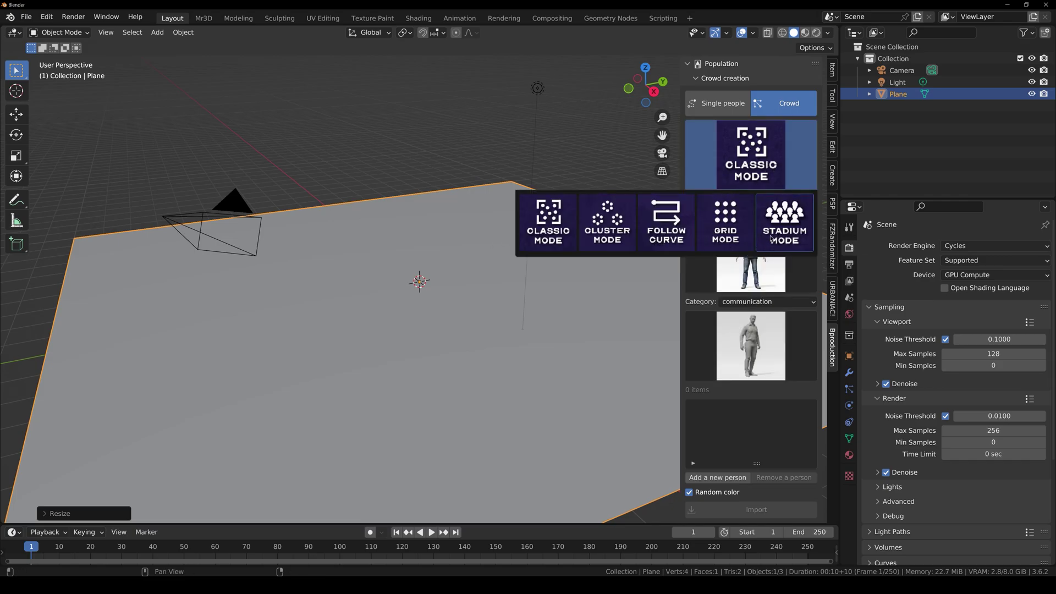
click(538, 227)
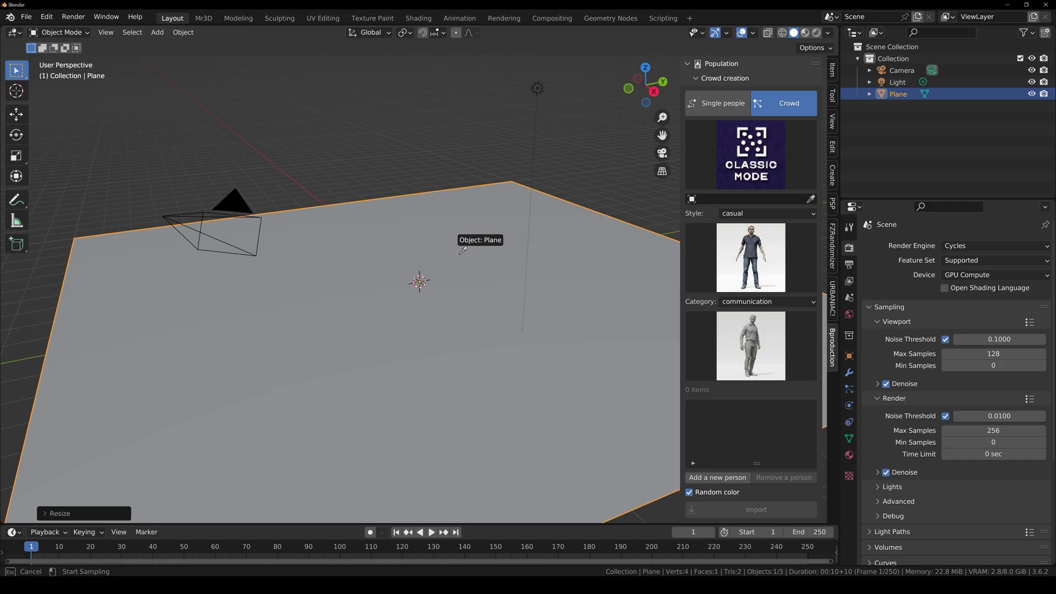
click(463, 251)
Add the casual character fanny with the conversation02 communication animation to the crowd list
click(737, 274)
click(677, 327)
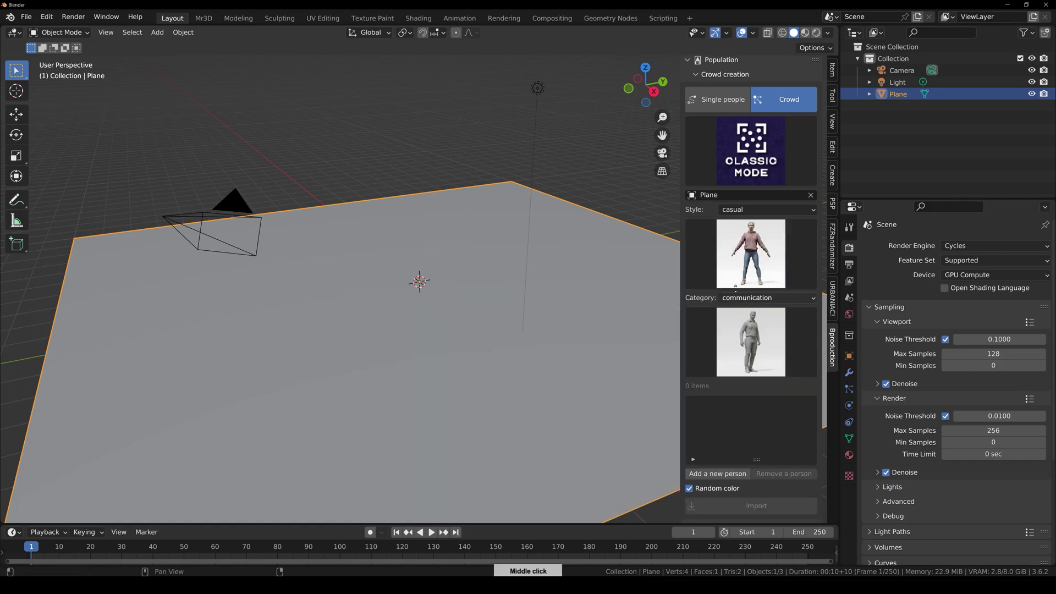
scroll(735, 286, down, 2)
click(751, 308)
click(548, 384)
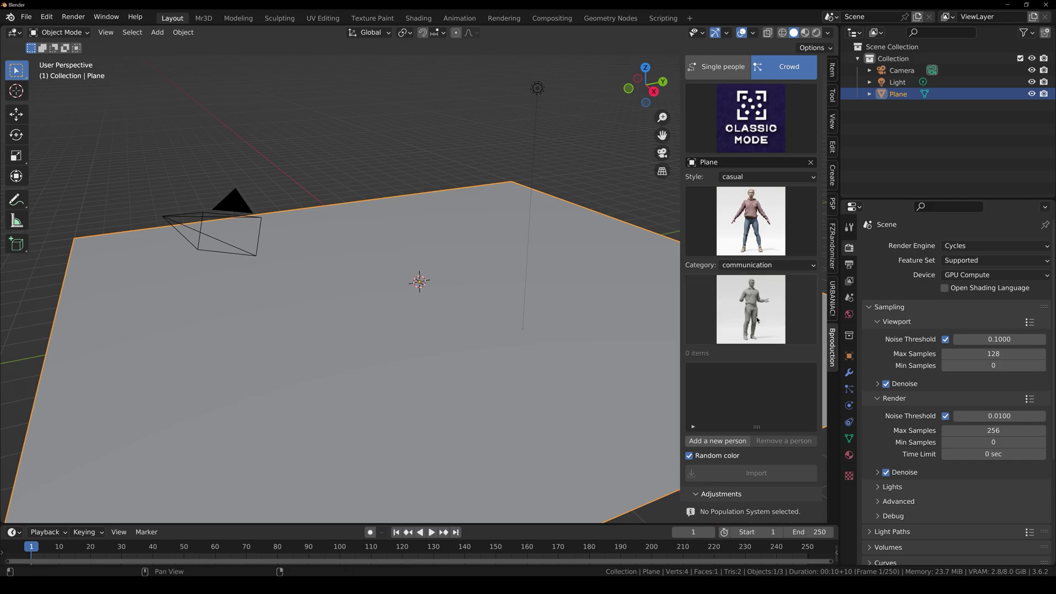
click(703, 444)
Add the casual character mathis with the listen animation to the crowd list
click(744, 231)
click(727, 361)
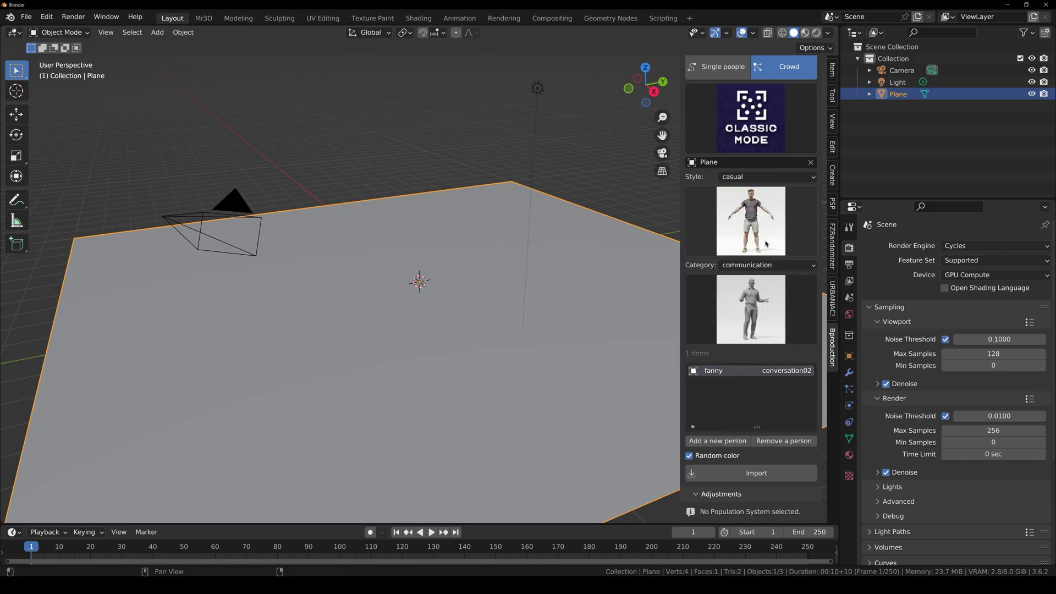
click(744, 280)
click(698, 386)
click(717, 441)
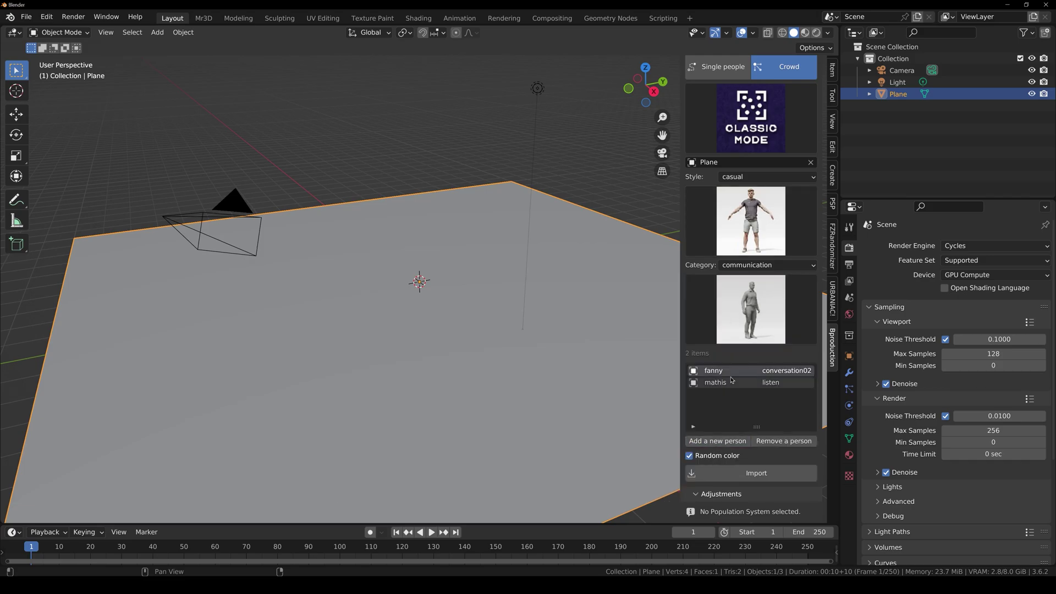
Add the casual character mohammed with the listen_alongarms animation to the crowd list
middle_click(755, 312)
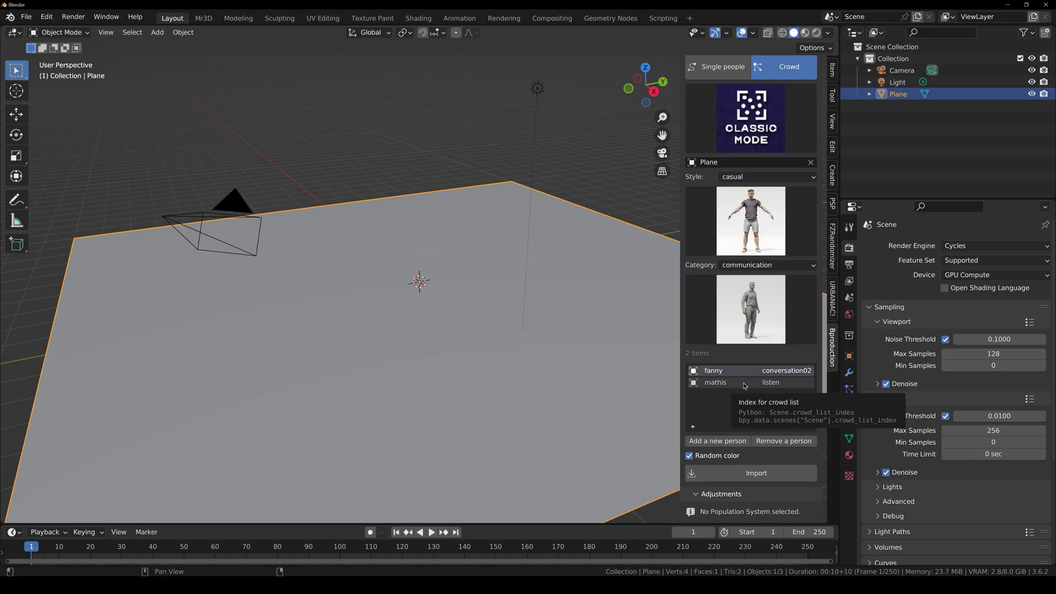
scroll(632, 330, down, 1)
click(751, 221)
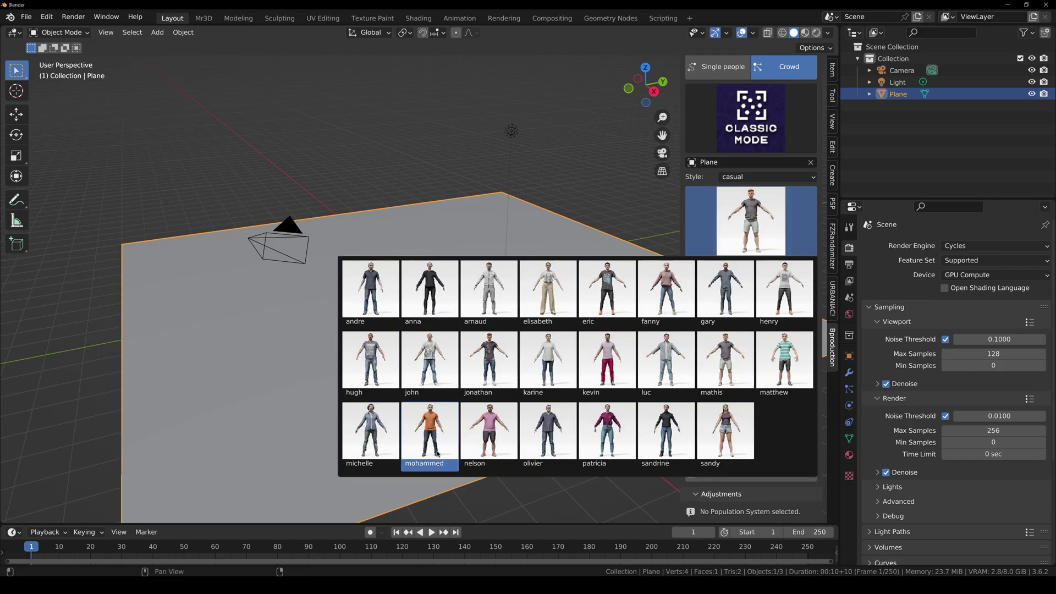
click(430, 440)
click(703, 321)
click(719, 412)
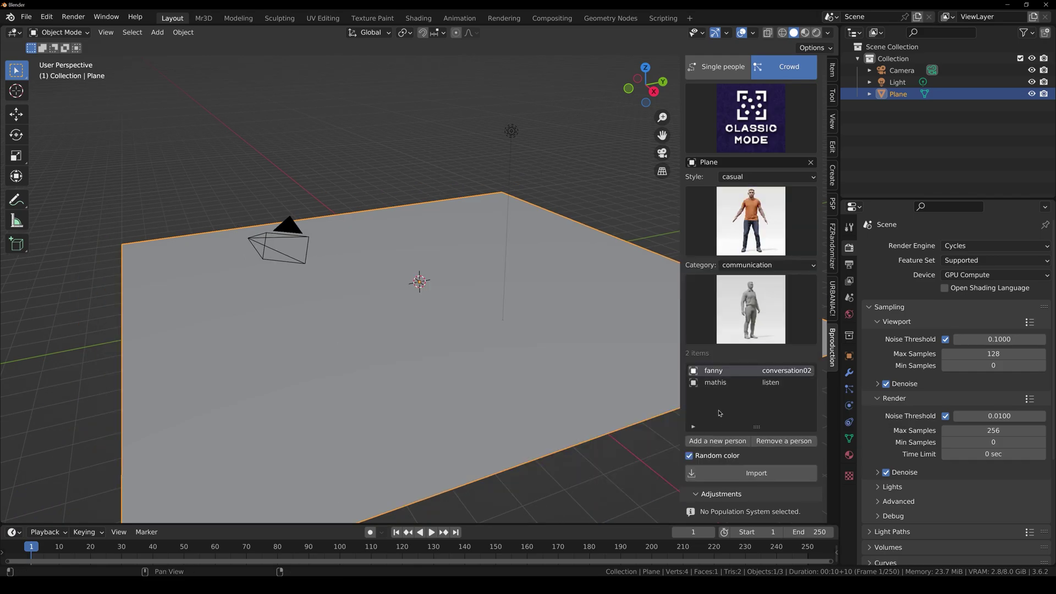
click(715, 441)
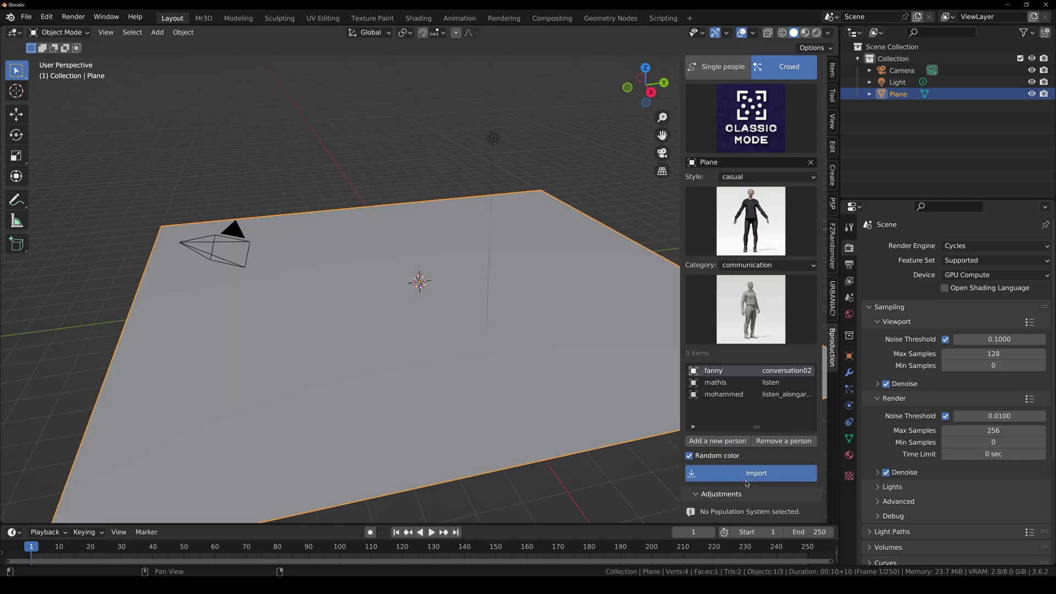
Import the listed people as a crowd on the plane and play the animation
key(alt+a)
middle_drag(419, 224, 372, 276)
key(space)
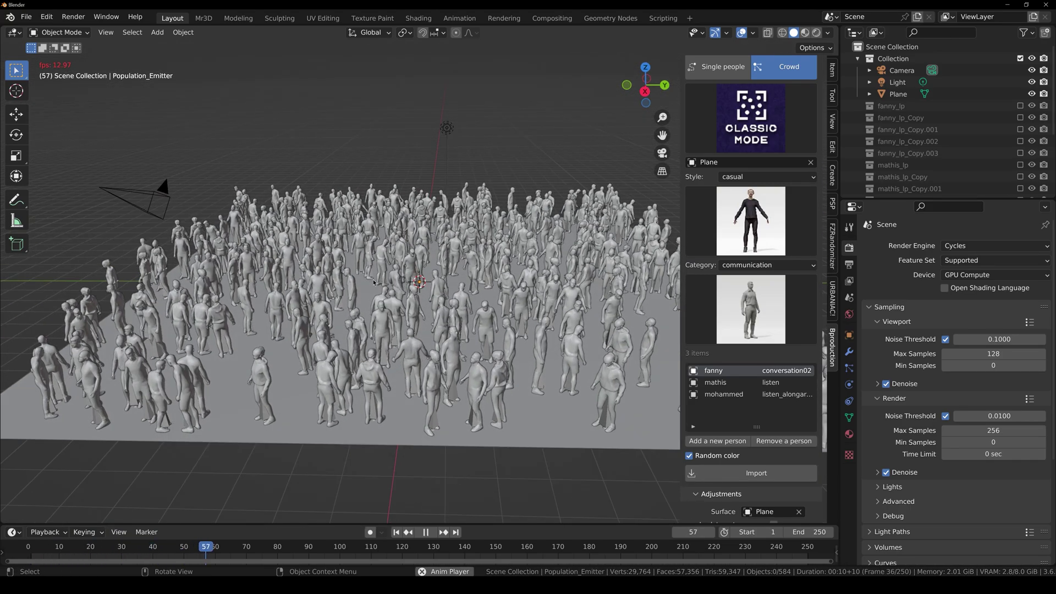
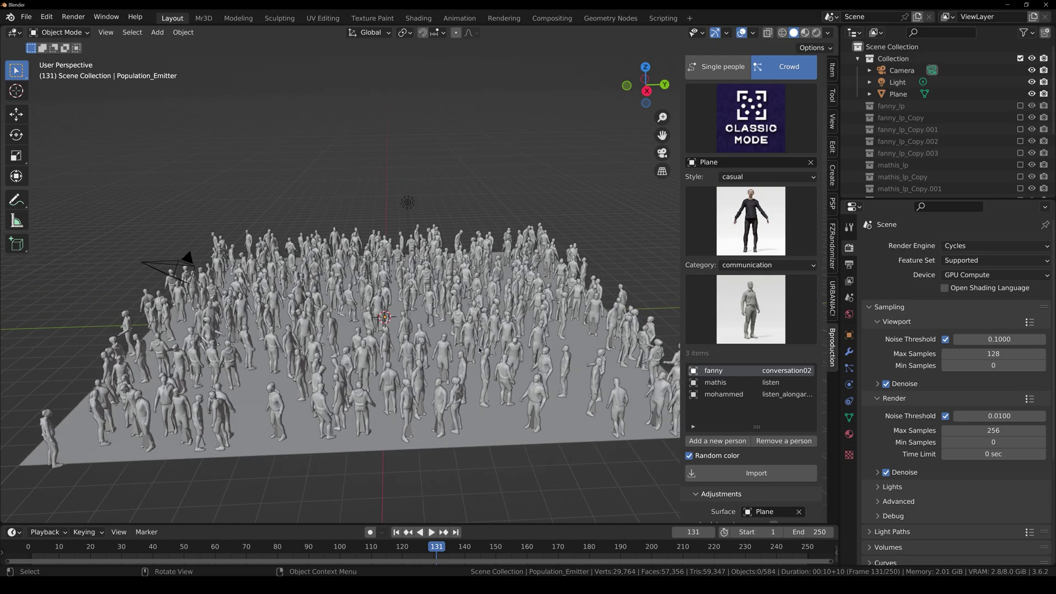
Widen the crowd's adjustment settings and set its seed to 293
scroll(763, 411, down, 5)
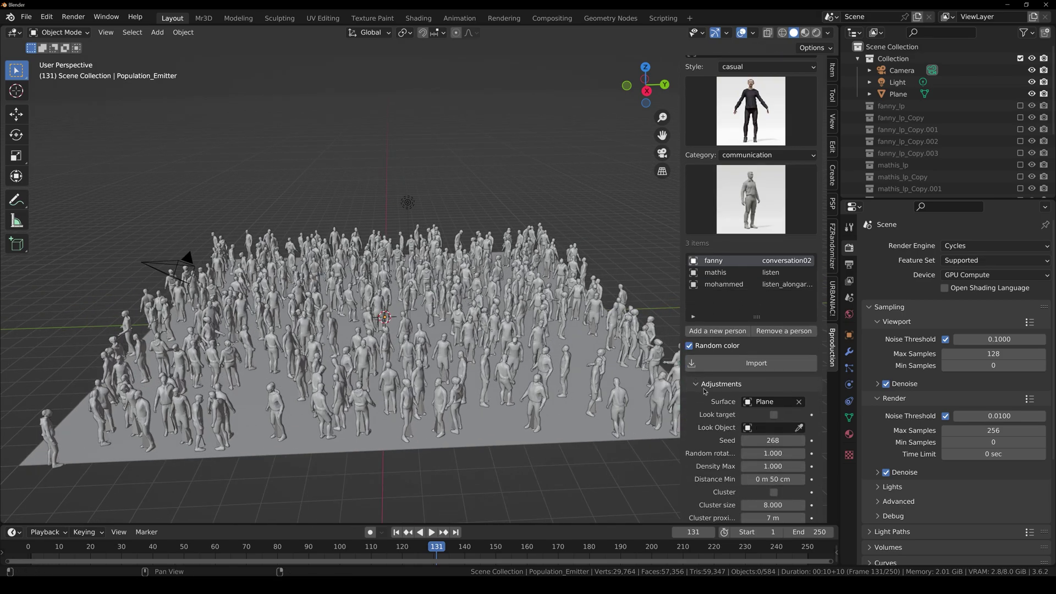
drag(681, 371, 615, 380)
scroll(665, 406, down, 1)
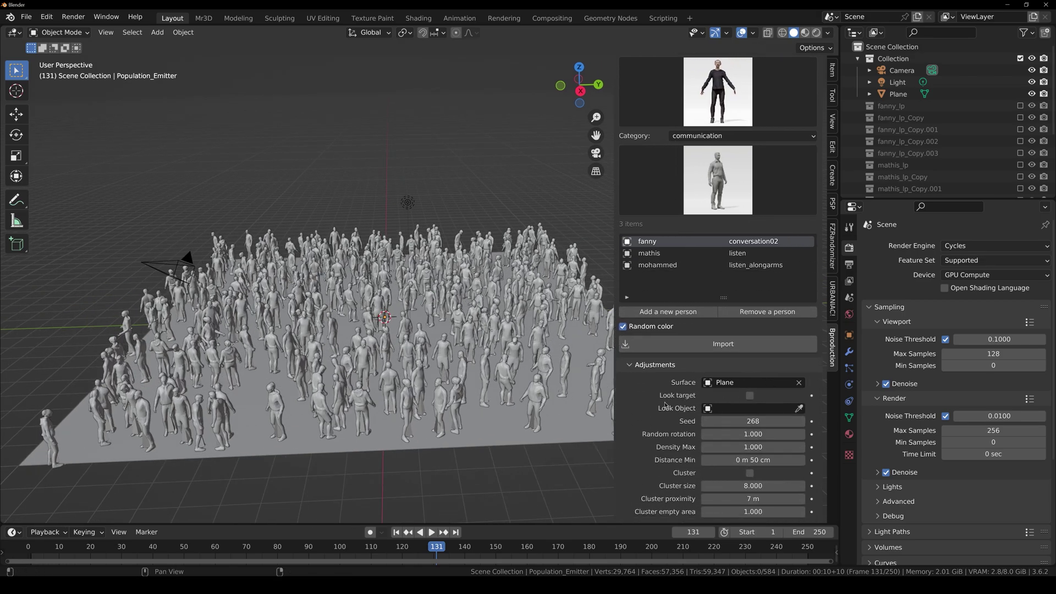
mouse_move(753, 421)
mouse_down()
mouse_move(782, 422)
mouse_move(767, 421)
mouse_up()
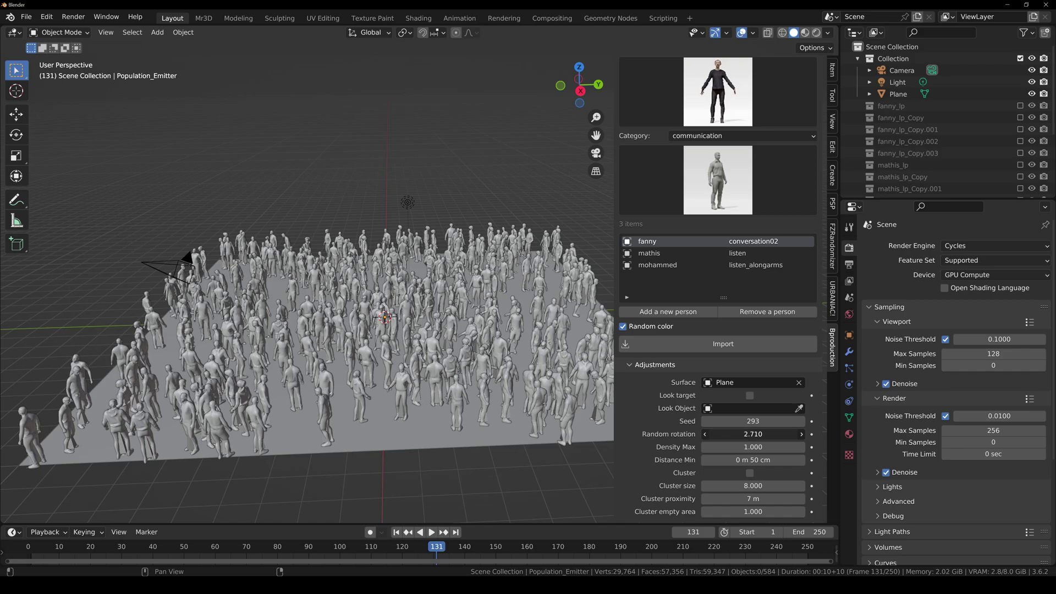
Try a random rotation of -1.650 and a maximum density of 0.100 for the crowd
drag(754, 434, 710, 434)
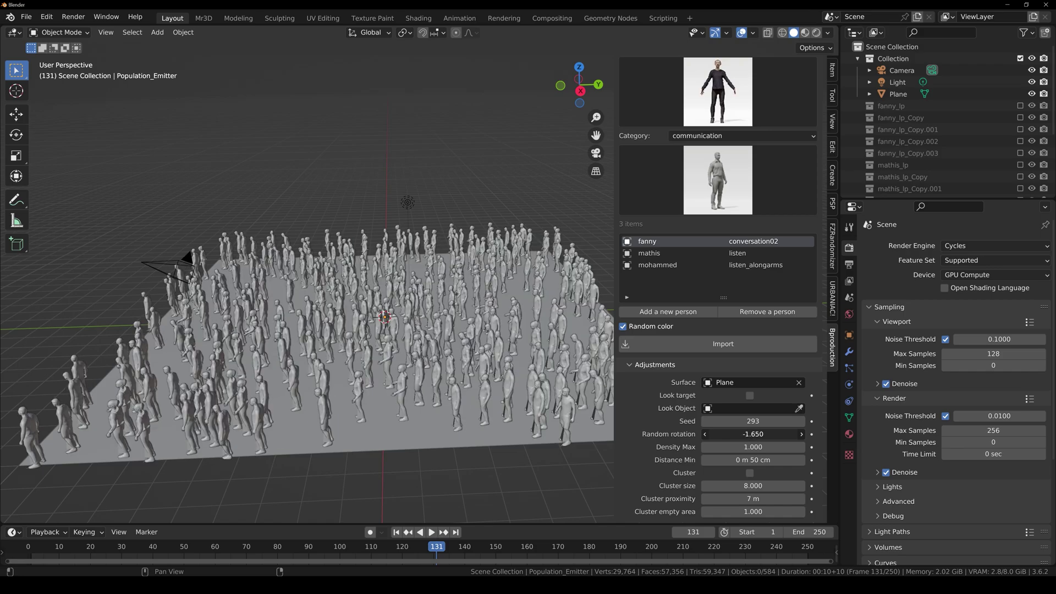
drag(753, 434, 688, 447)
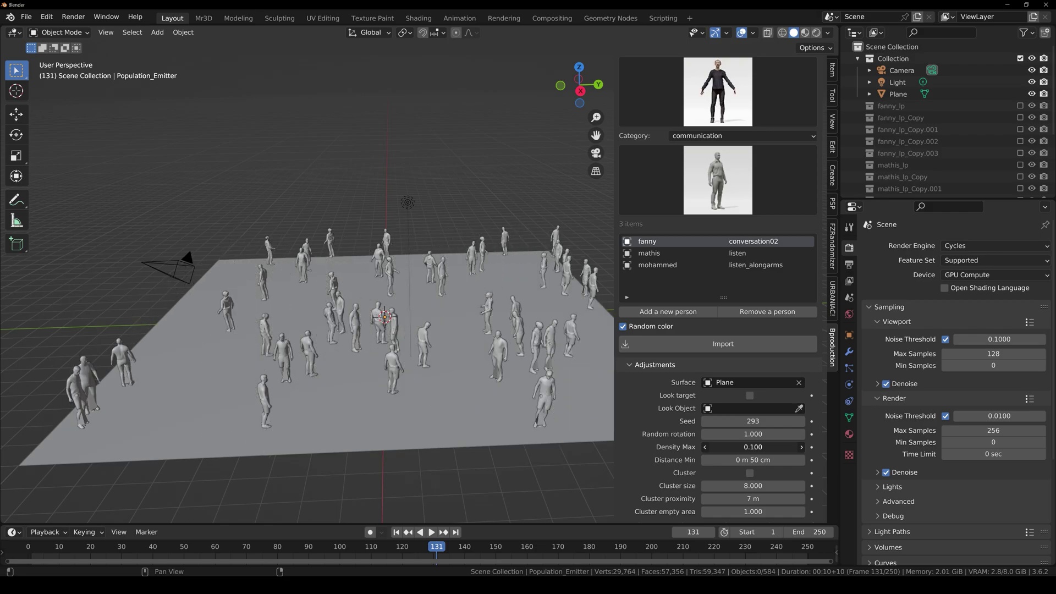
right_click(740, 450)
Set the minimum distance between the crowd's people to 1 m 26 cm
drag(753, 460, 786, 460)
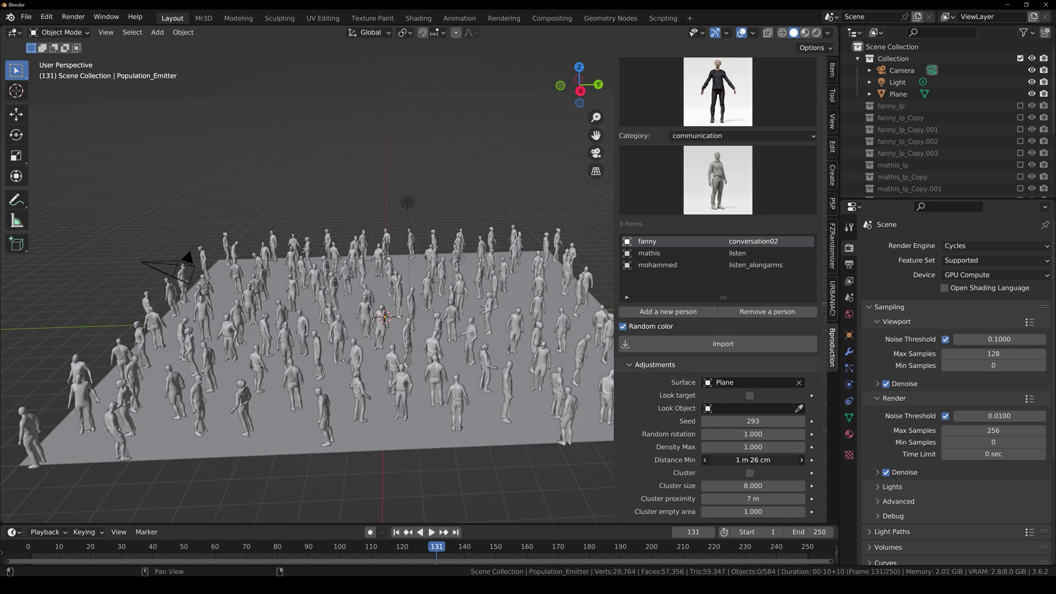
scroll(426, 294, up, 3)
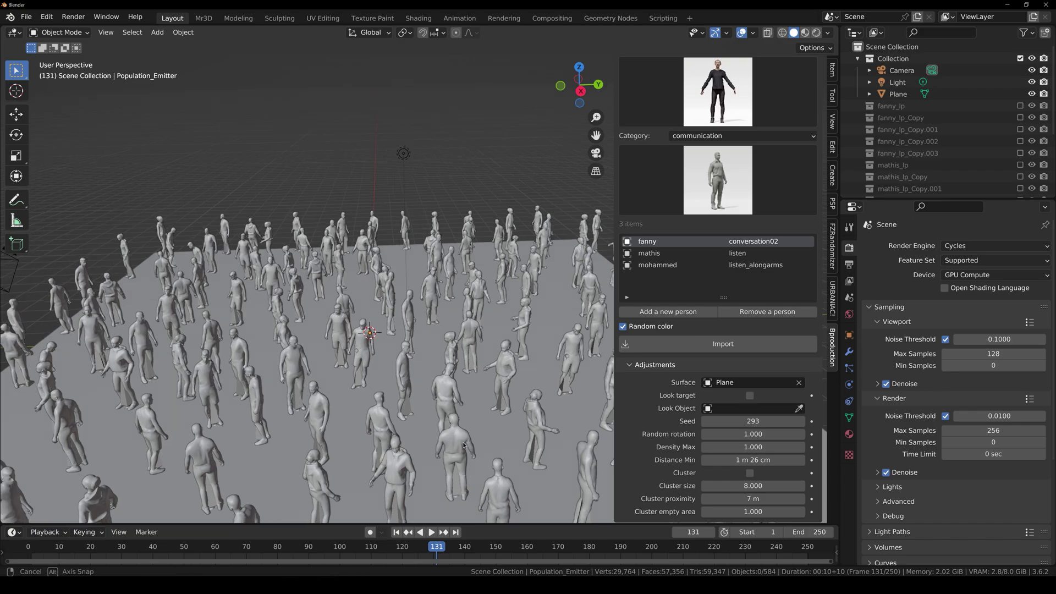
middle_drag(426, 295, 473, 300)
Enable clustering for the crowd and set the cluster size to 8.420
click(755, 473)
scroll(405, 411, down, 3)
middle_drag(405, 413, 431, 418)
mouse_move(744, 485)
mouse_down()
mouse_move(772, 486)
mouse_move(762, 486)
mouse_up()
scroll(473, 352, down, 3)
middle_drag(473, 352, 454, 358)
scroll(454, 357, up, 2)
Set the cluster proximity to 3 m 3 cm and try out a larger cluster size of 21.910
drag(753, 499, 809, 487)
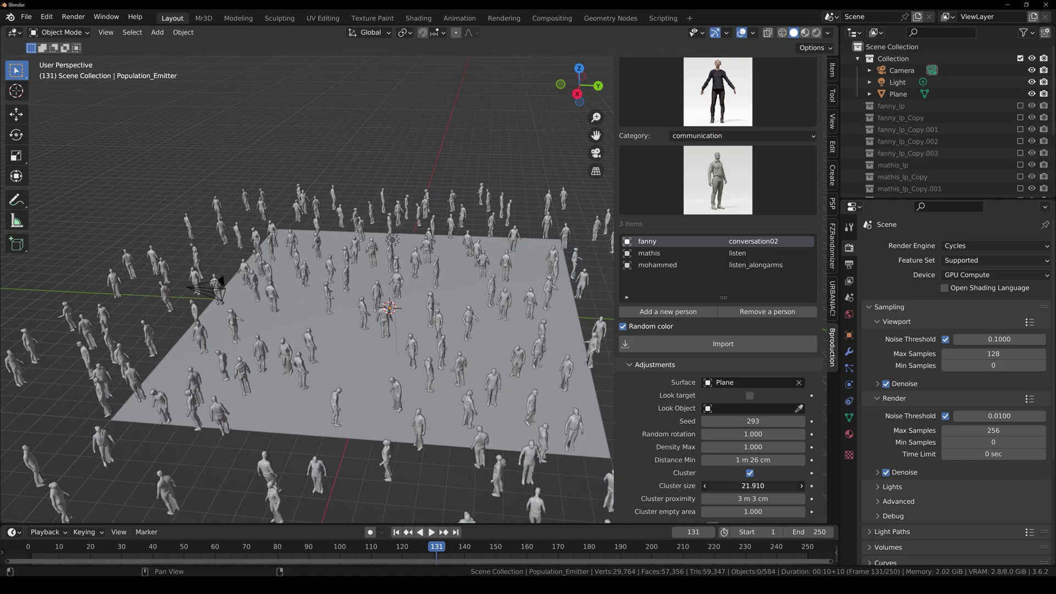
right_click(744, 489)
mouse_move(743, 511)
mouse_down()
mouse_move(797, 512)
mouse_move(740, 511)
mouse_up()
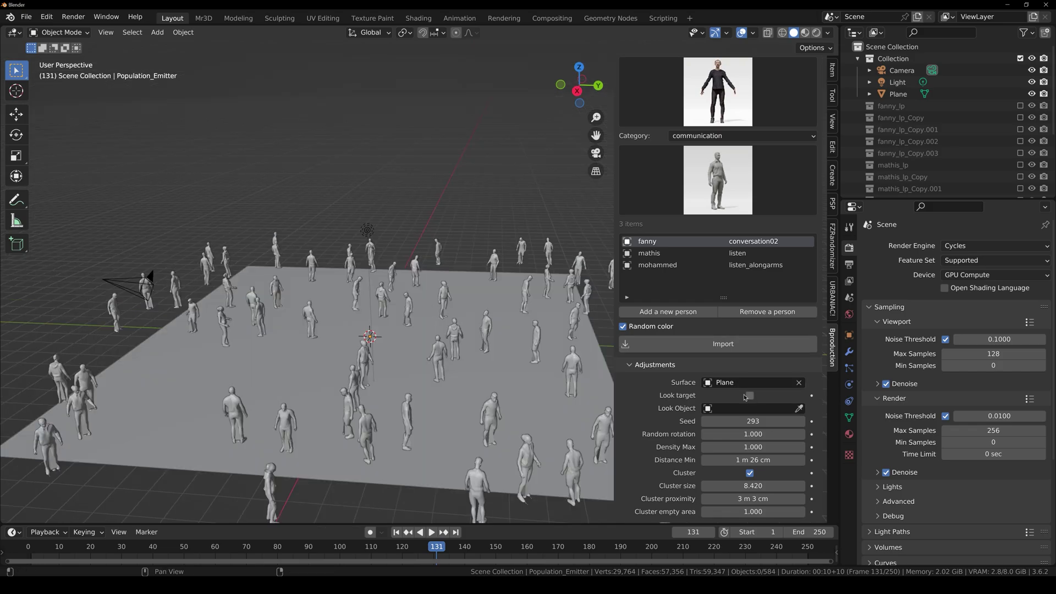
Enable Look target for the crowd and add an empty raised about 3.1 m above the plane's centre
click(750, 397)
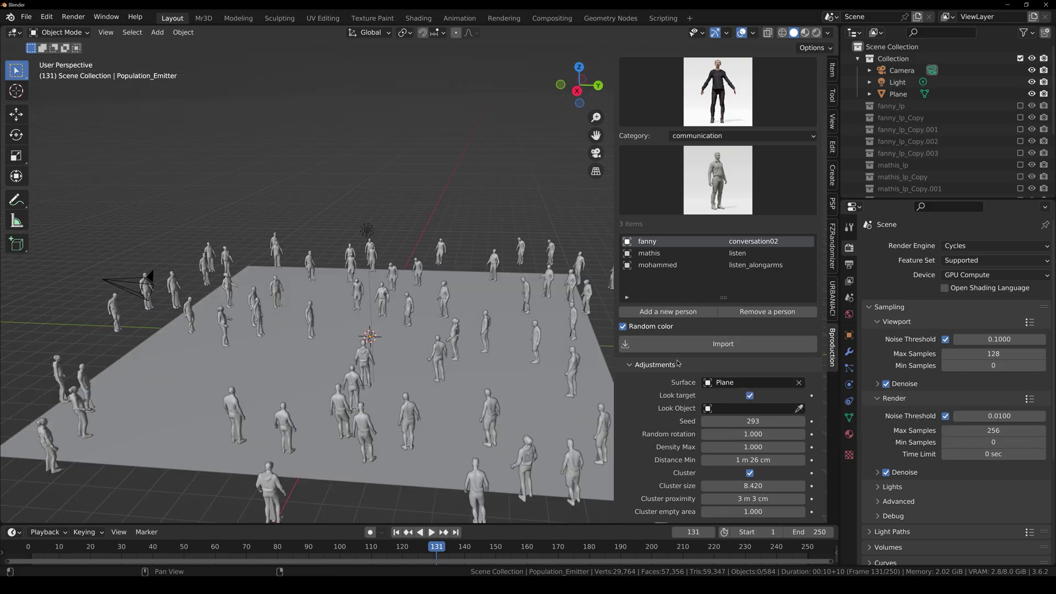
key(shift+a)
mouse_move(385, 420)
click(440, 421)
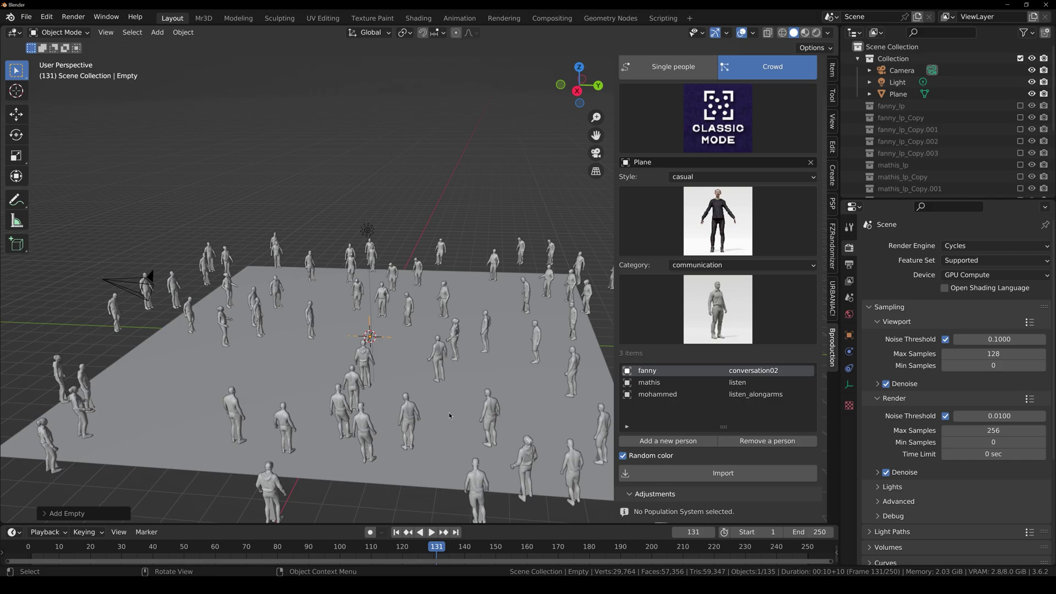
key(g)
key(z)
click(457, 351)
Select the crowd and assign the empty as its look object
click(531, 342)
scroll(719, 348, down, 5)
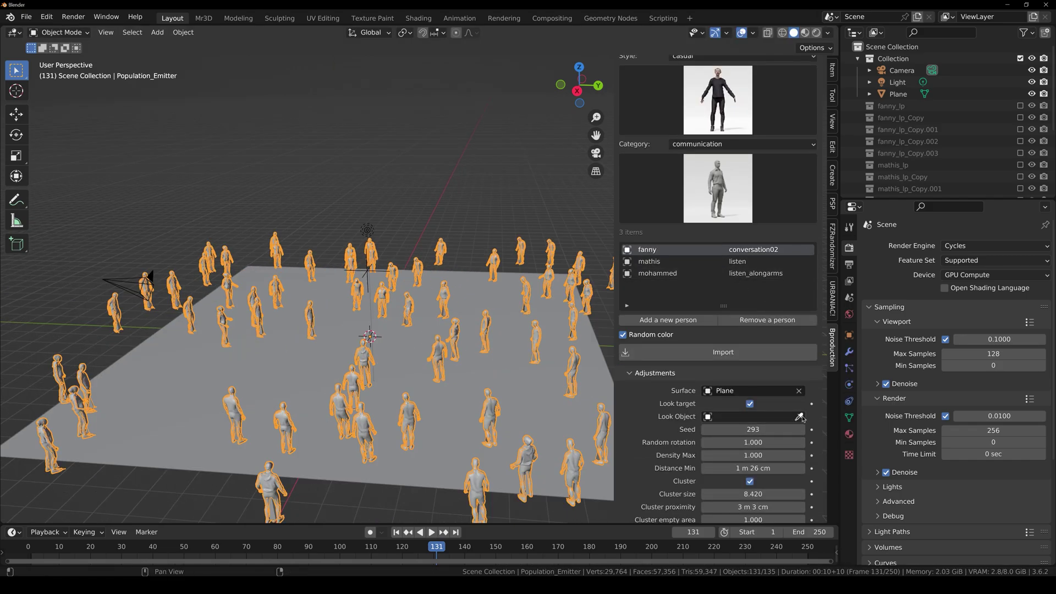
click(368, 271)
Try moving the empty around over the plane to examine how the crowd turns toward it
middle_drag(424, 275, 501, 253)
click(355, 213)
middle_drag(355, 213, 170, 236)
click(375, 268)
middle_drag(374, 286, 426, 356)
key(g)
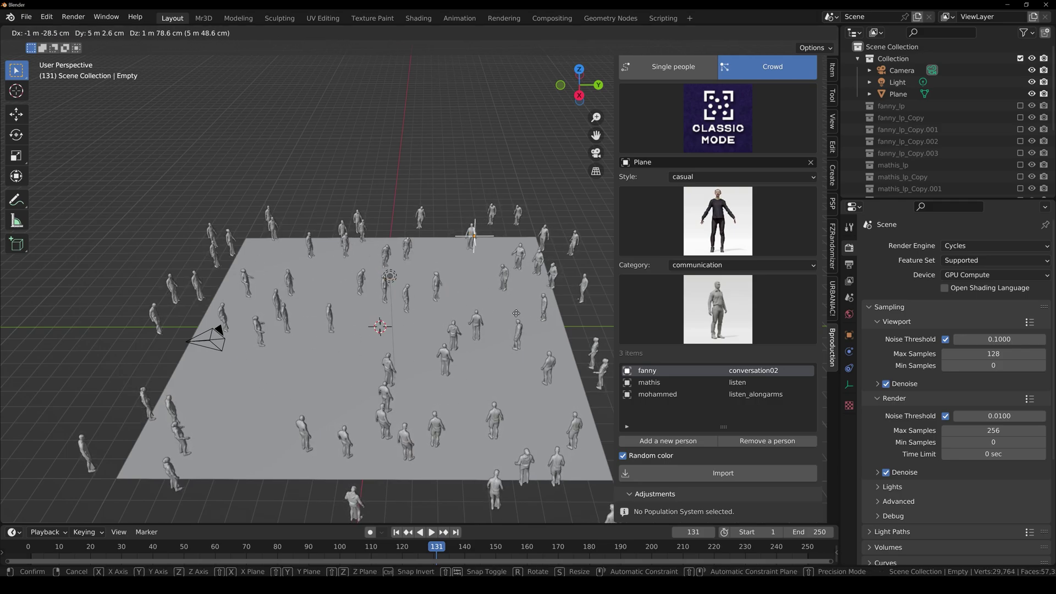
click(464, 374)
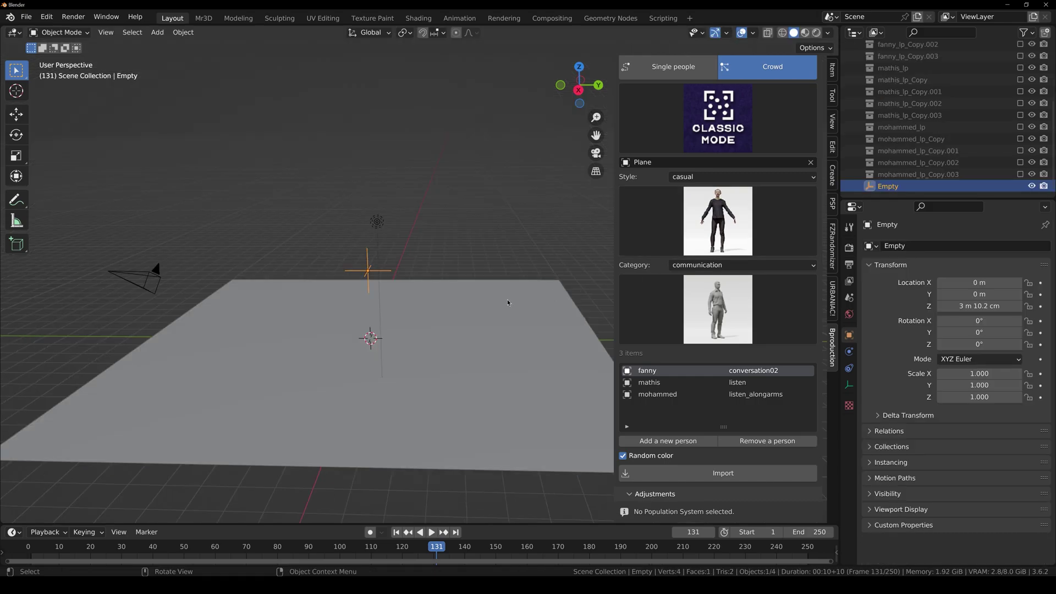
Delete the empty and import the listed people onto the plane as a Cluster Mode crowd
key(Delete)
click(677, 150)
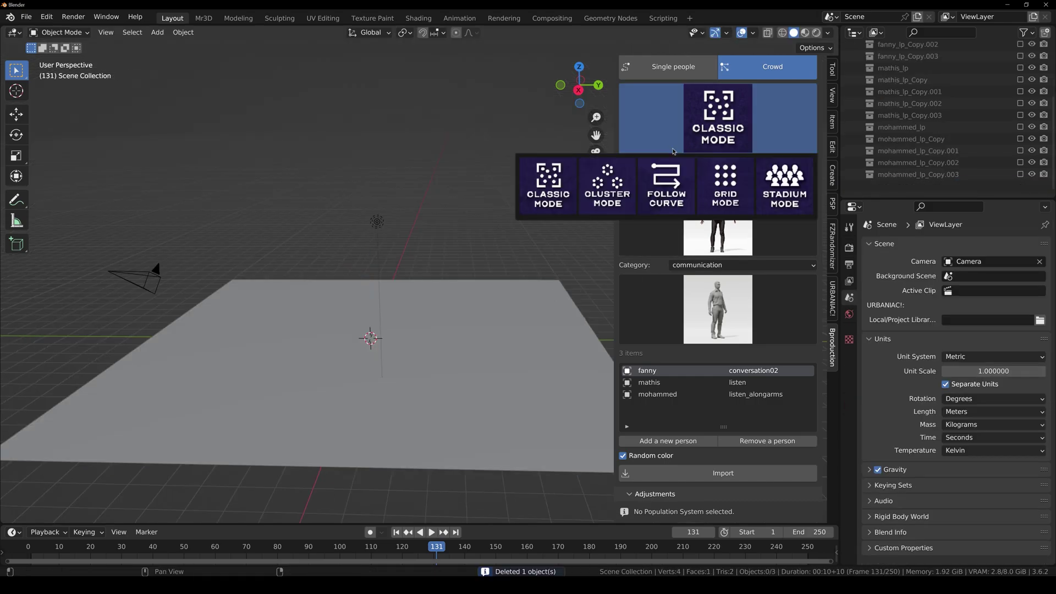
click(611, 190)
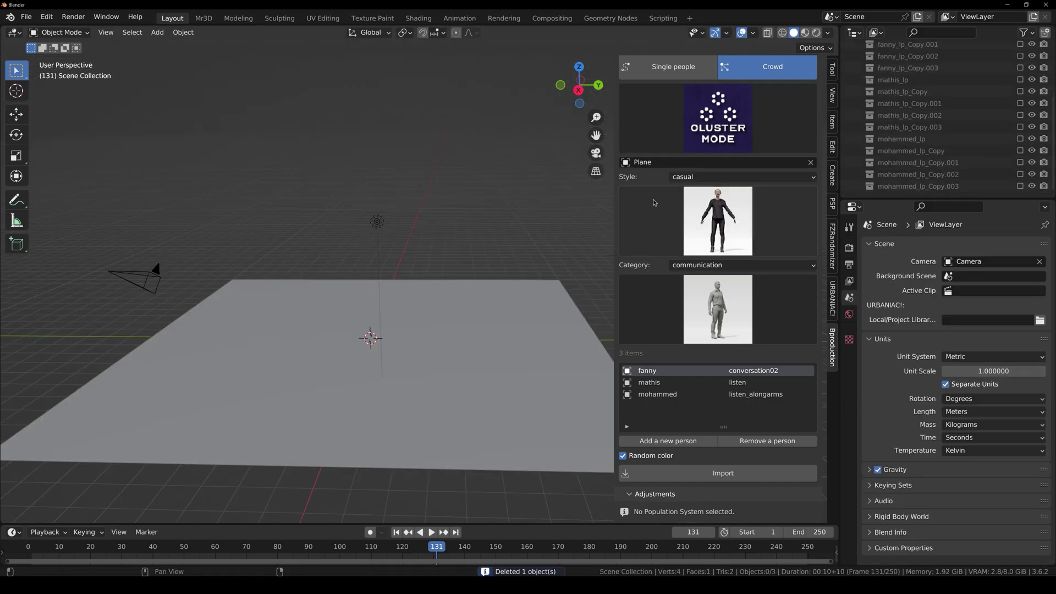
click(700, 209)
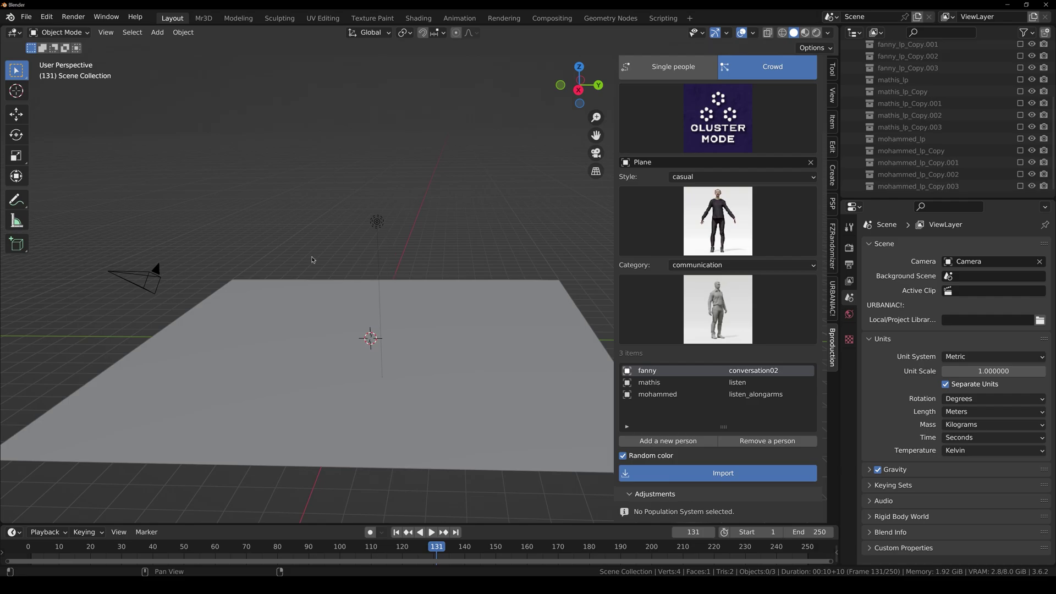
Select the clustered crowd and examine its grouping on the plane along with its adjustment settings
middle_drag(484, 245, 487, 259)
click(487, 259)
scroll(479, 281, down, 1)
middle_drag(470, 294, 474, 322)
click(566, 416)
scroll(695, 432, down, 4)
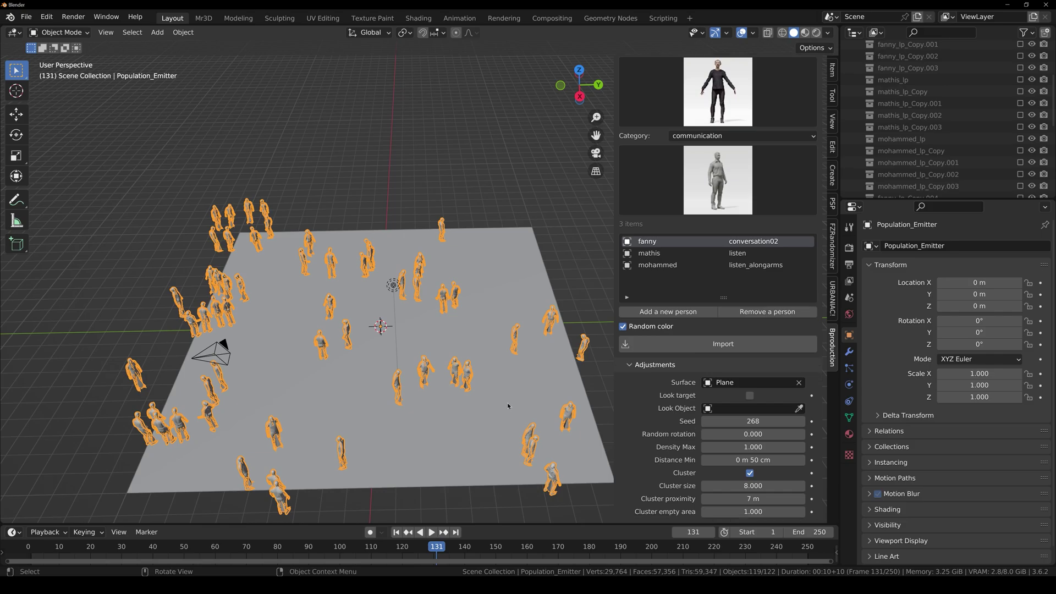
middle_drag(479, 413, 451, 398)
middle_drag(520, 418, 497, 406)
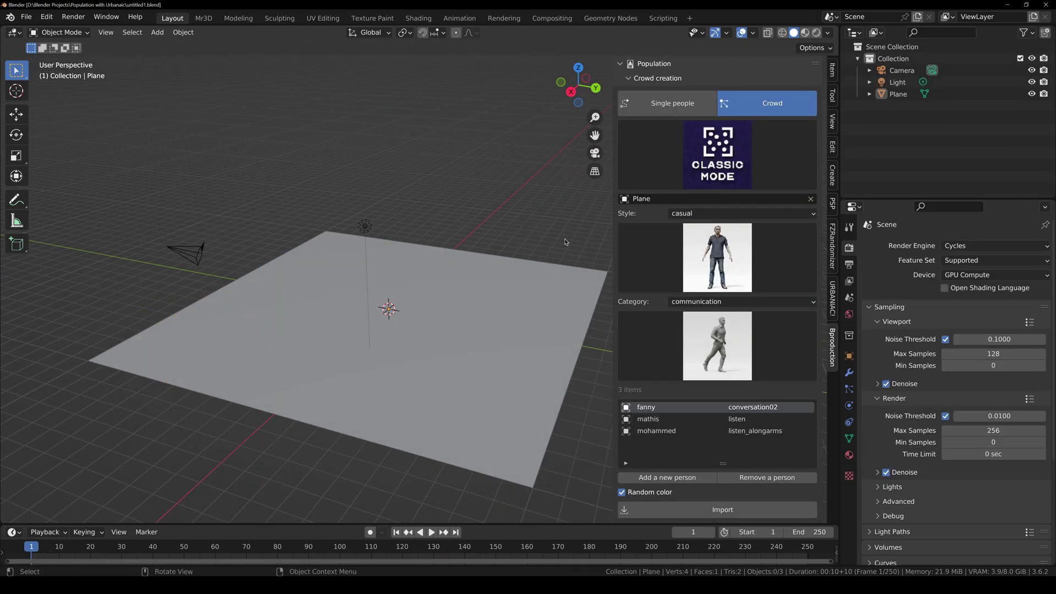
Switch the crowd to Follow Curve mode and remove all people from the list
click(698, 156)
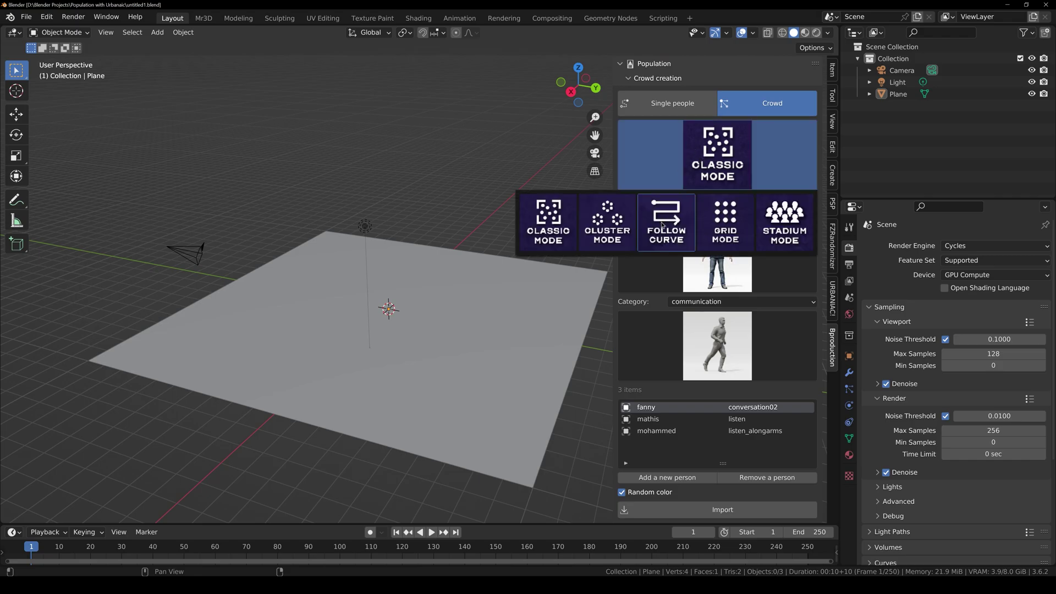
click(666, 223)
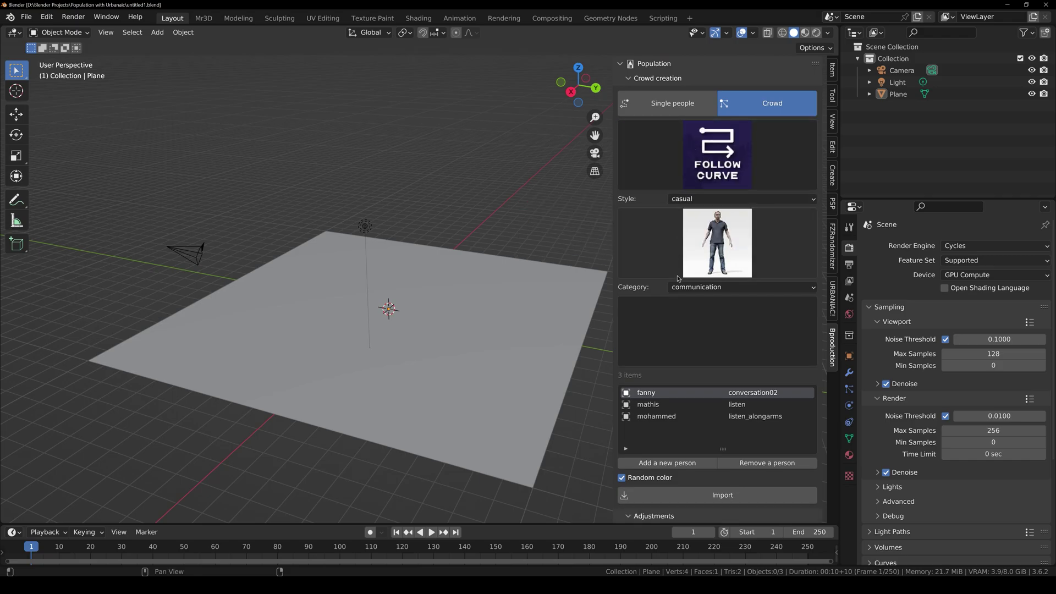
double_click(751, 464)
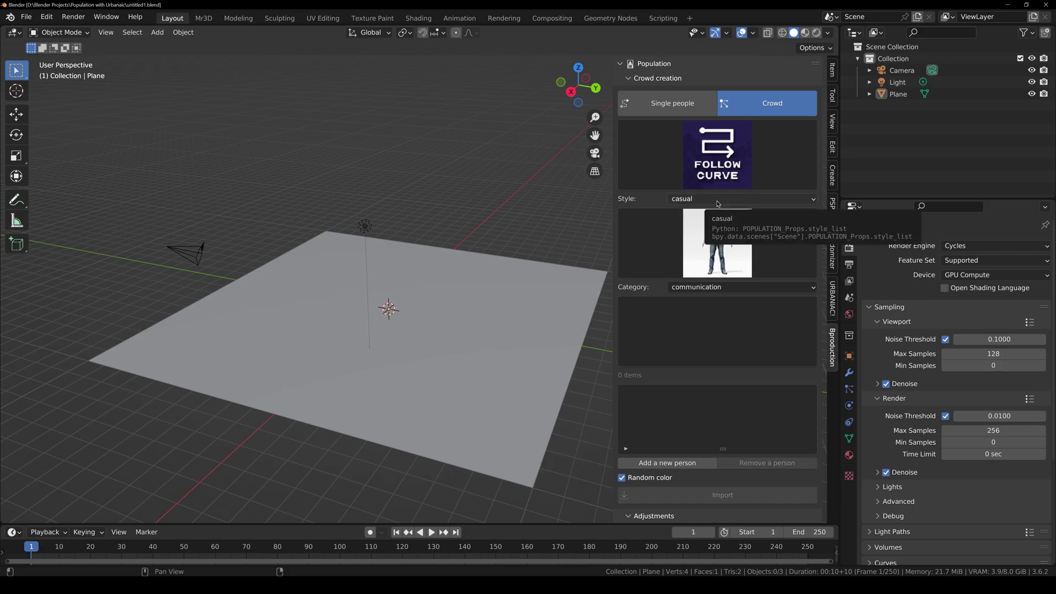
Add the casual character karine to the people list with the walk animation male_standard_walk01
click(713, 224)
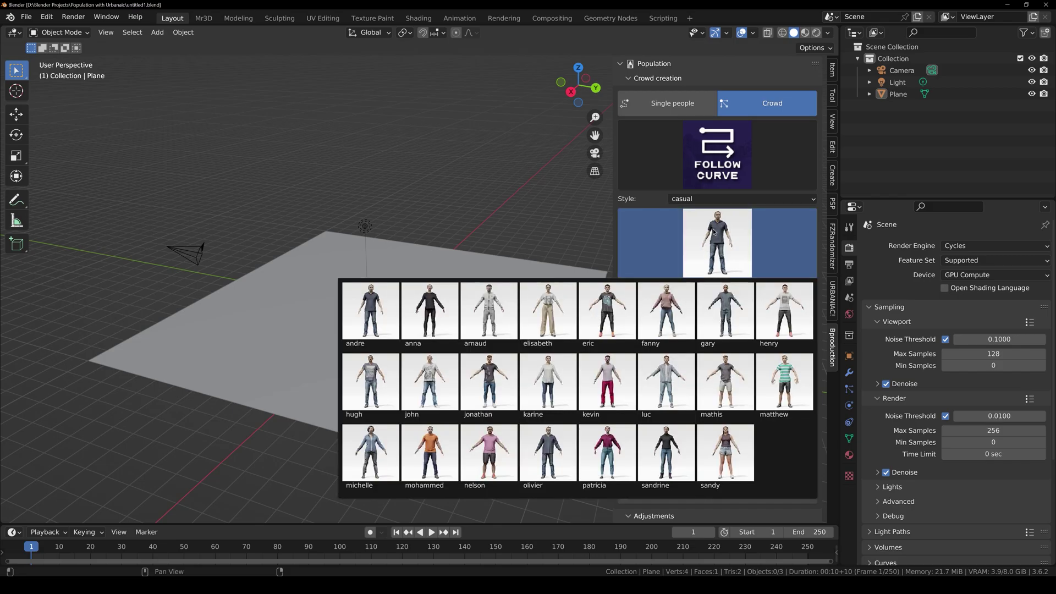
click(559, 390)
click(710, 288)
click(702, 339)
click(702, 340)
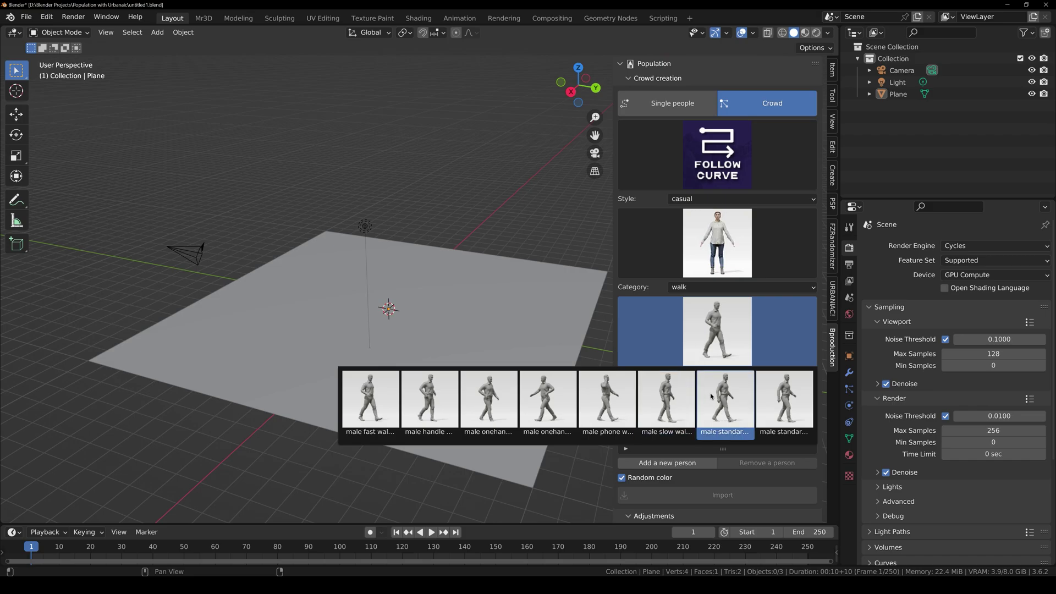
click(712, 396)
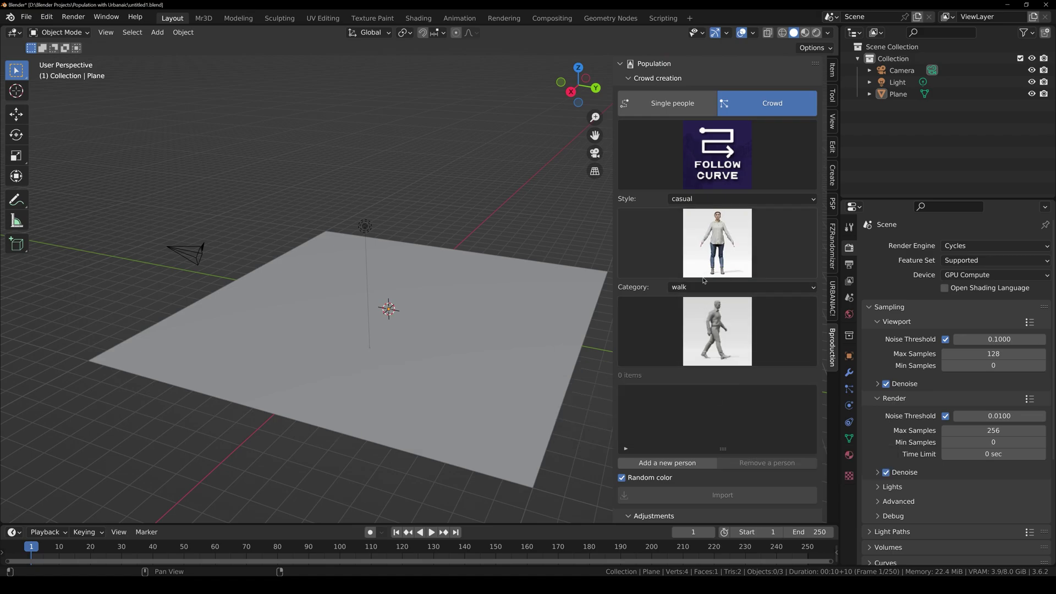
click(682, 463)
Add the casual character jonathan to the people list with the walk animation male_onehand_walk01
click(715, 247)
click(662, 371)
click(694, 346)
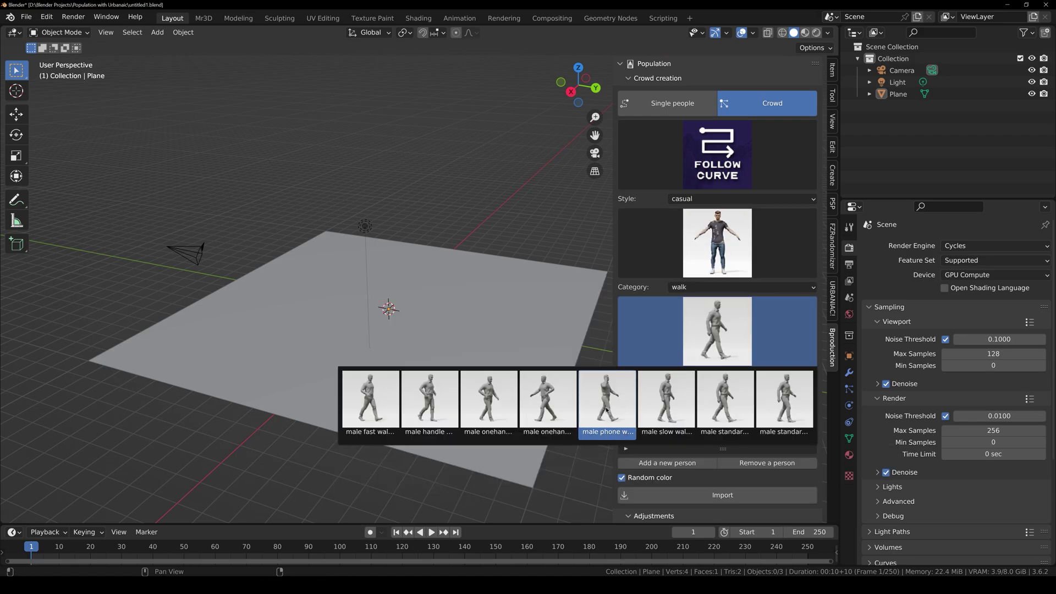
click(488, 402)
click(655, 466)
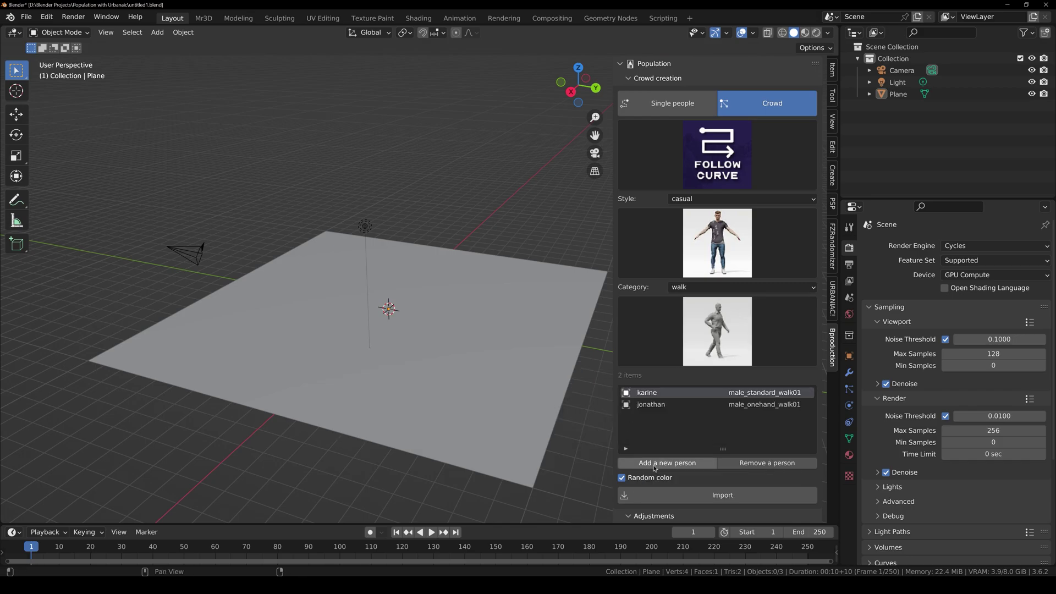
Add the casual character gary to the people list with the run animation male_run01
click(715, 250)
click(727, 318)
click(708, 327)
click(715, 287)
click(697, 343)
click(697, 341)
click(757, 420)
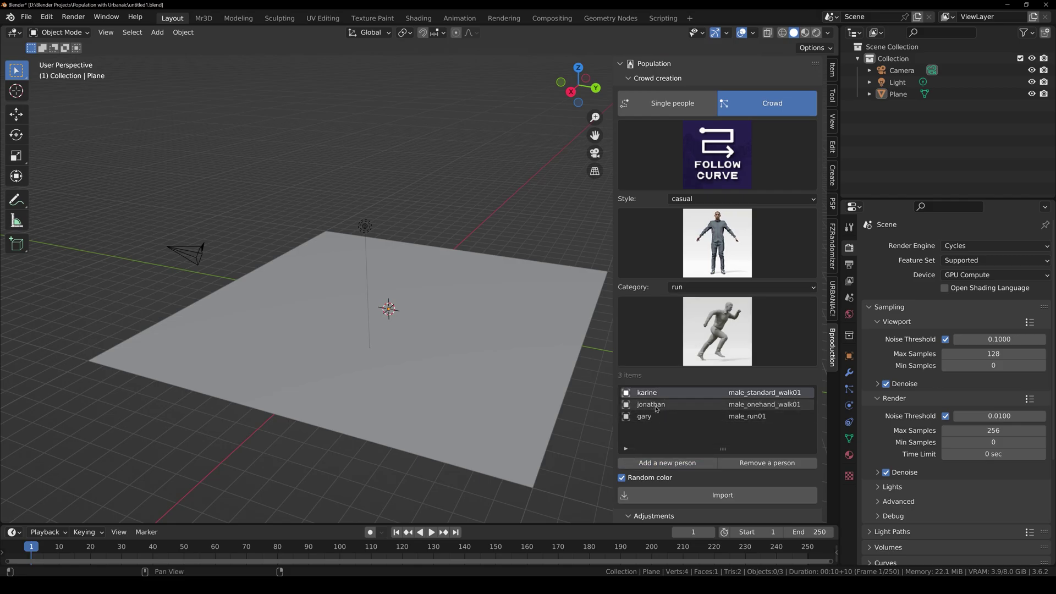
Import the three people and draw a curved path across the plane in top view for them to follow
scroll(695, 480, down, 1)
click(696, 486)
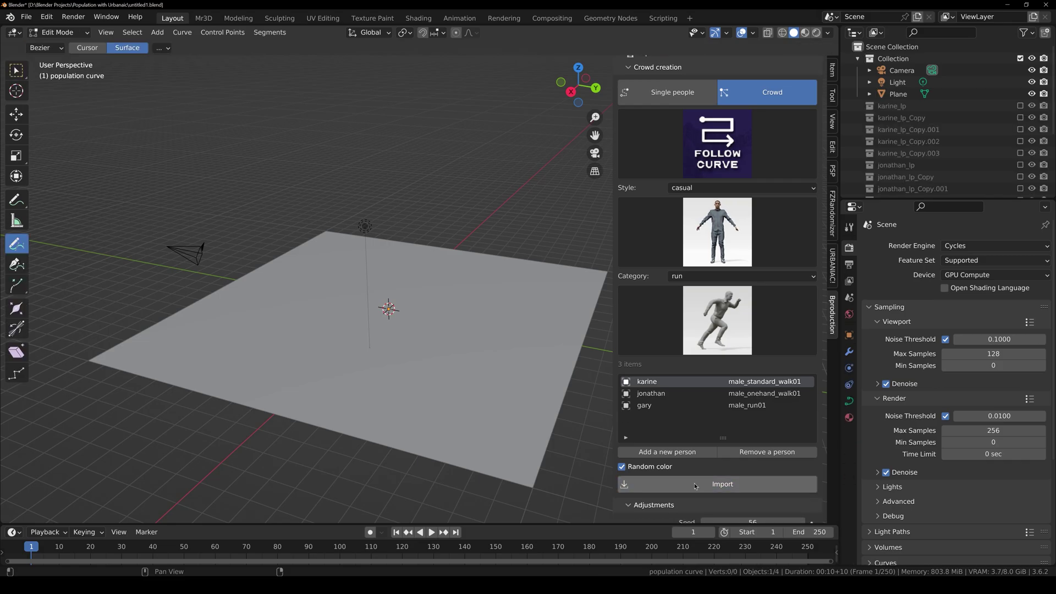
scroll(419, 361, down, 1)
middle_drag(417, 347, 427, 367)
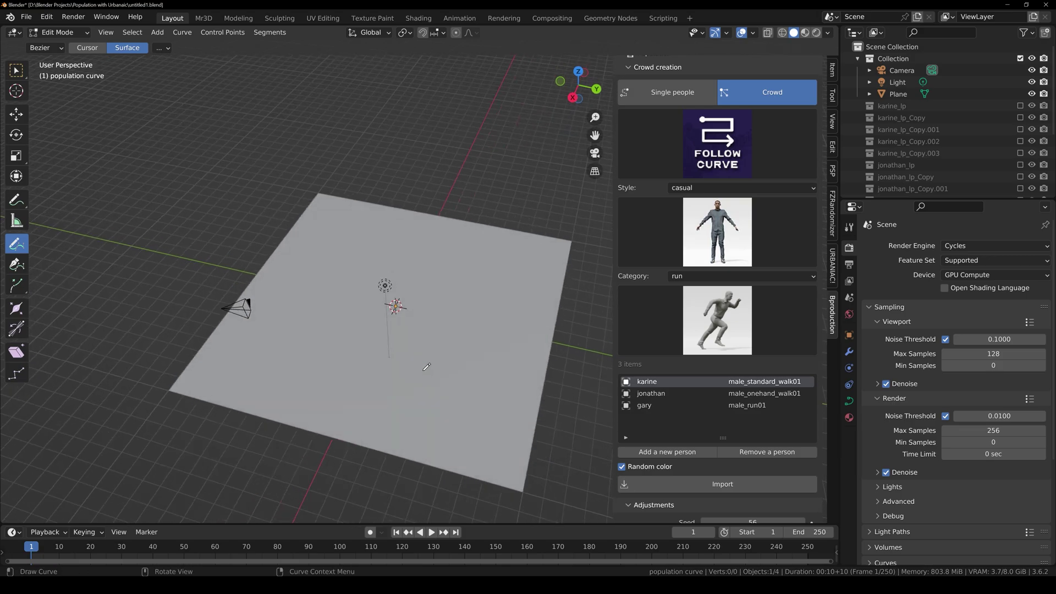
key(KP_7)
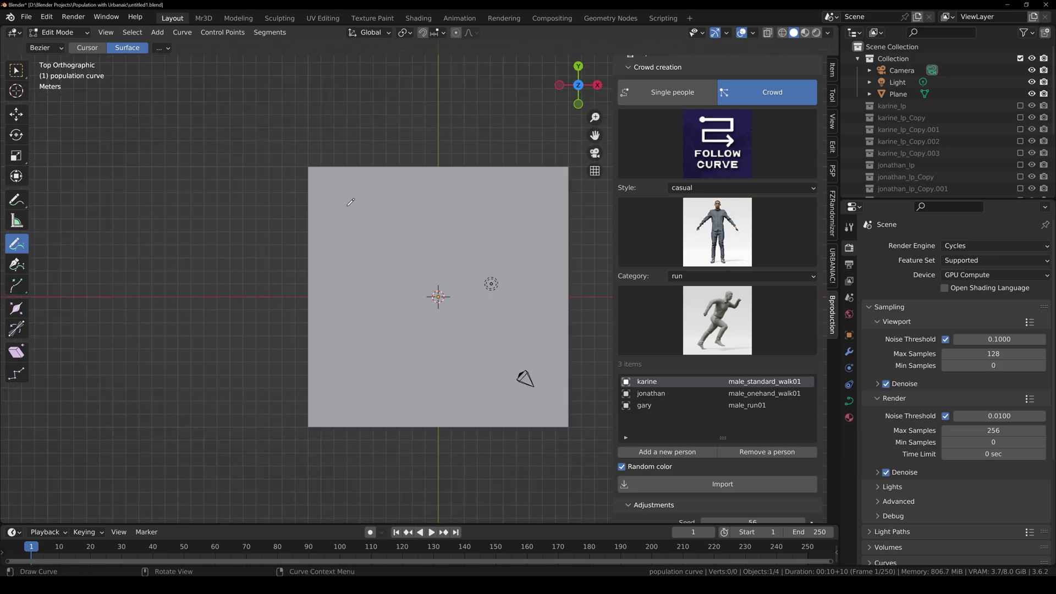
drag(678, 510, 678, 511)
Play the animation and watch the people move along the drawn curve
mouse_move(542, 443)
middle_down()
mouse_move(352, 264)
mouse_move(363, 215)
mouse_move(388, 222)
mouse_move(345, 318)
mouse_move(346, 308)
mouse_move(308, 302)
mouse_move(283, 311)
middle_up()
key(Tab)
click(389, 222)
key(space)
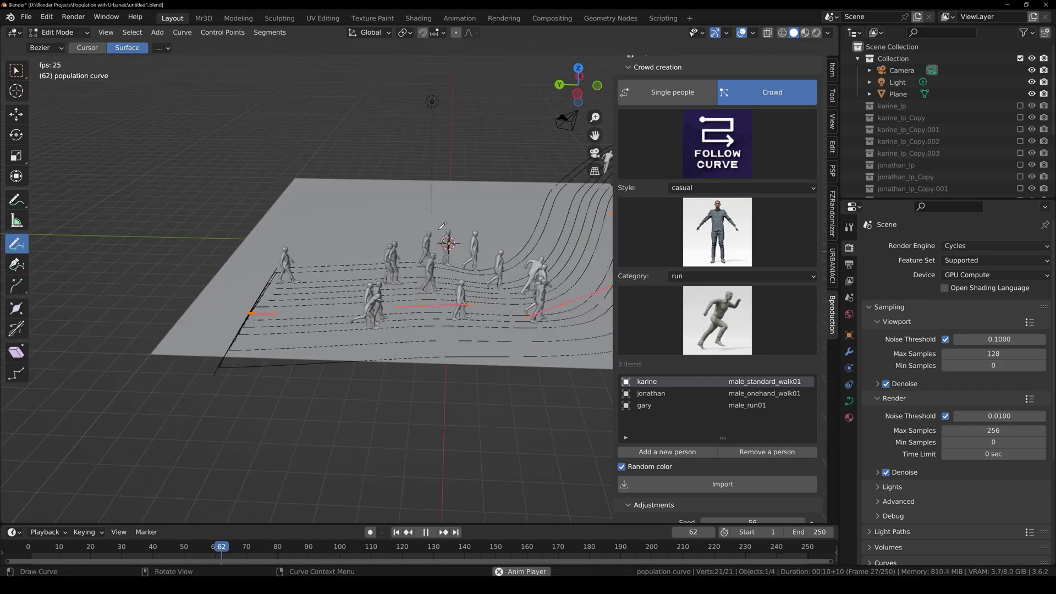
Reshape the path by deleting curve control points and moving the remaining ones horizontally over the plane
key(w)
key(x)
click(198, 308)
middle_drag(330, 275, 496, 287)
click(541, 245)
key(g)
key(shift+z)
click(335, 248)
click(198, 328)
key(g)
key(shift+z)
click(225, 325)
Adjust the path crowd's settings, with seed 67 and a count of 24
middle_drag(226, 326, 220, 278)
shift+middle_drag(330, 330, 375, 330)
scroll(716, 385, down, 3)
scroll(385, 385, up, 2)
drag(717, 451, 754, 473)
middle_drag(281, 385, 264, 397)
drag(727, 486, 798, 486)
scroll(420, 281, down, 2)
drag(730, 504, 746, 504)
scroll(653, 395, up, 2)
scroll(653, 395, up, 2)
scroll(482, 258, up, 2)
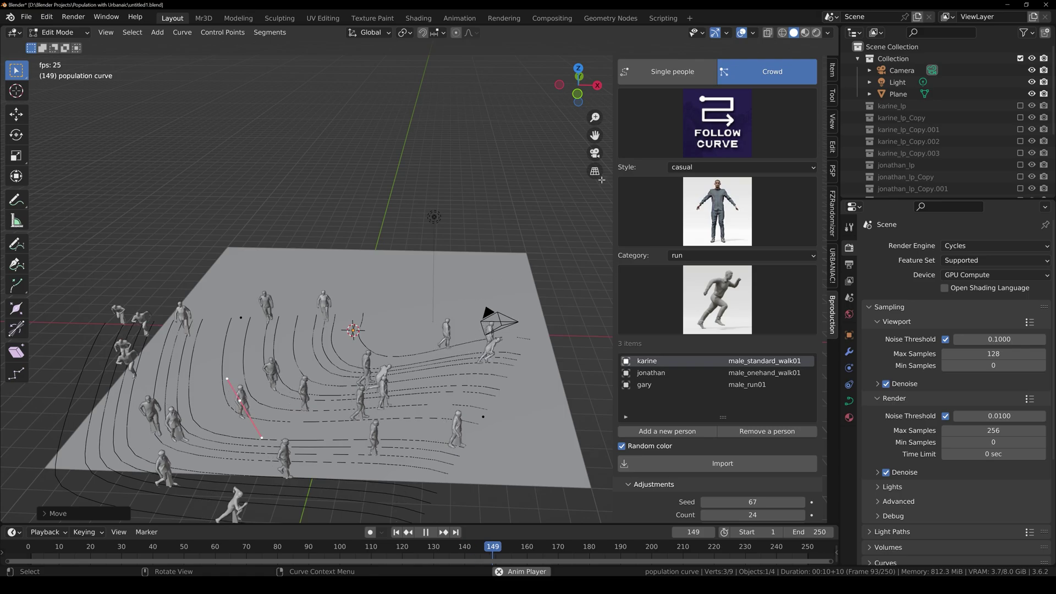
Delete the path-following crowd from the scene and stop playback
key(Tab)
key(Delete)
click(352, 357)
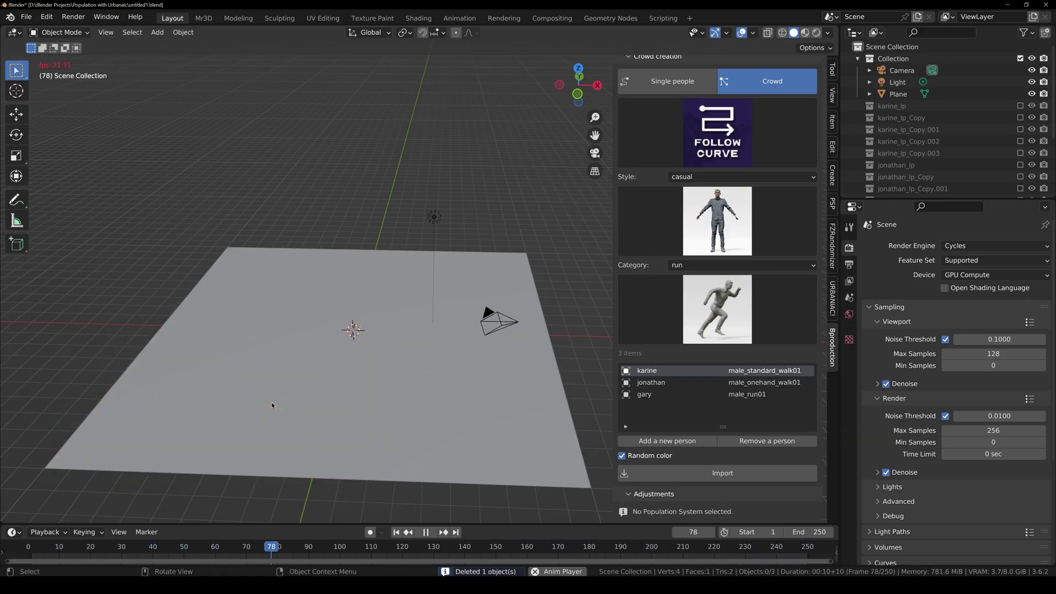
key(space)
middle_drag(372, 357, 365, 355)
Switch the crowd to Grid Mode and choose the casual character fanny
click(719, 141)
click(725, 201)
click(721, 220)
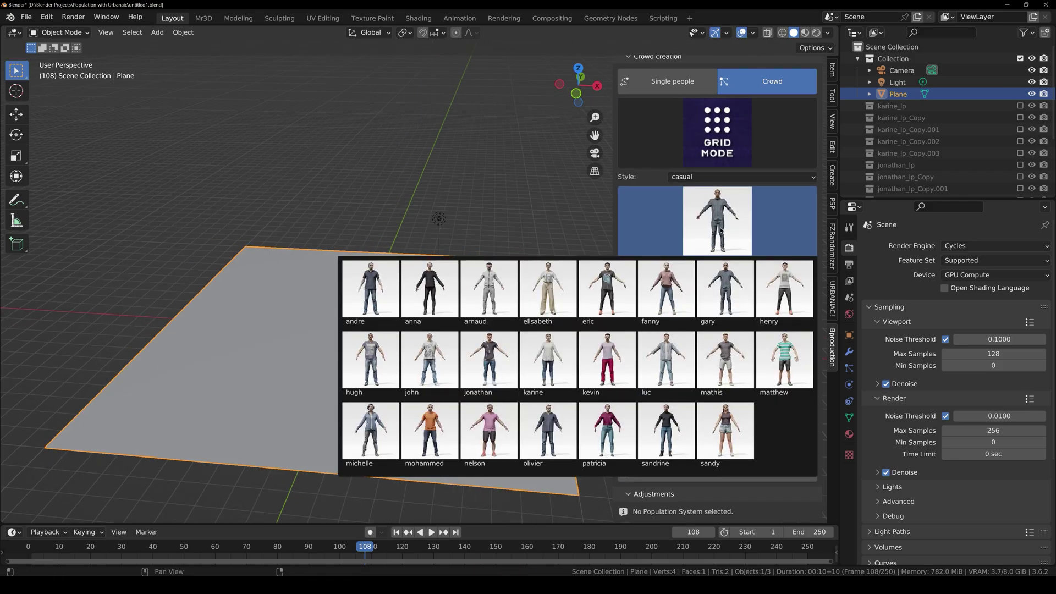
click(664, 306)
Look through the animation categories and choose conversation01 from the communication category
click(708, 265)
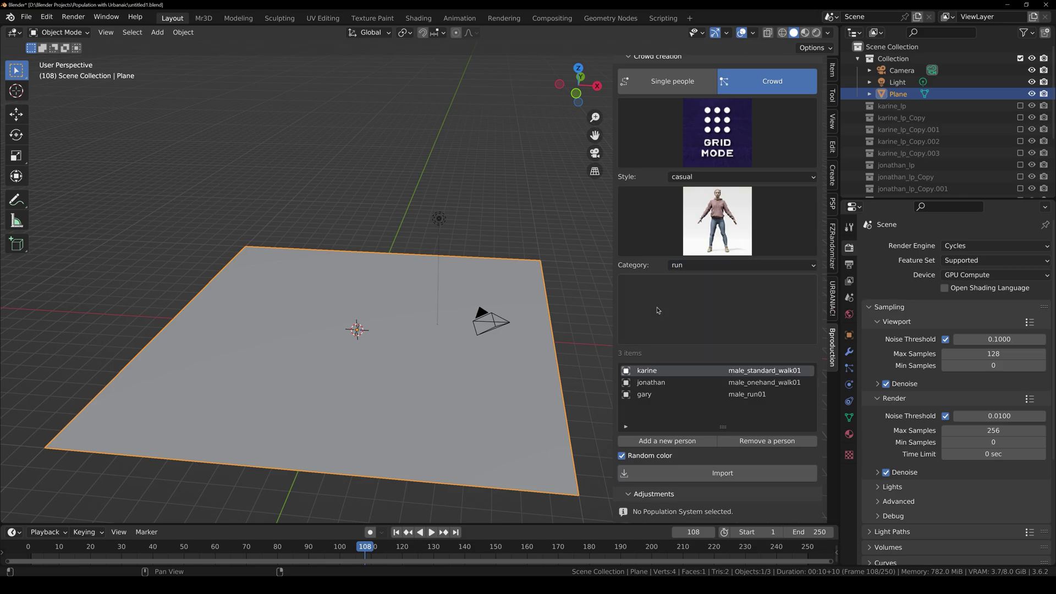
click(707, 269)
click(707, 278)
click(708, 303)
click(707, 267)
click(708, 291)
click(709, 267)
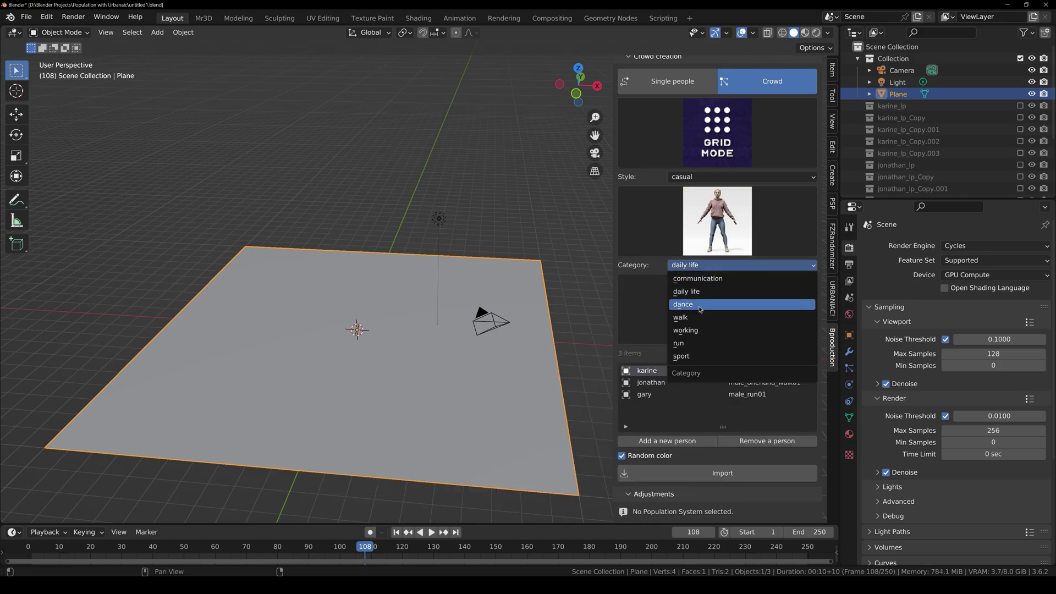
click(694, 356)
click(709, 266)
click(707, 279)
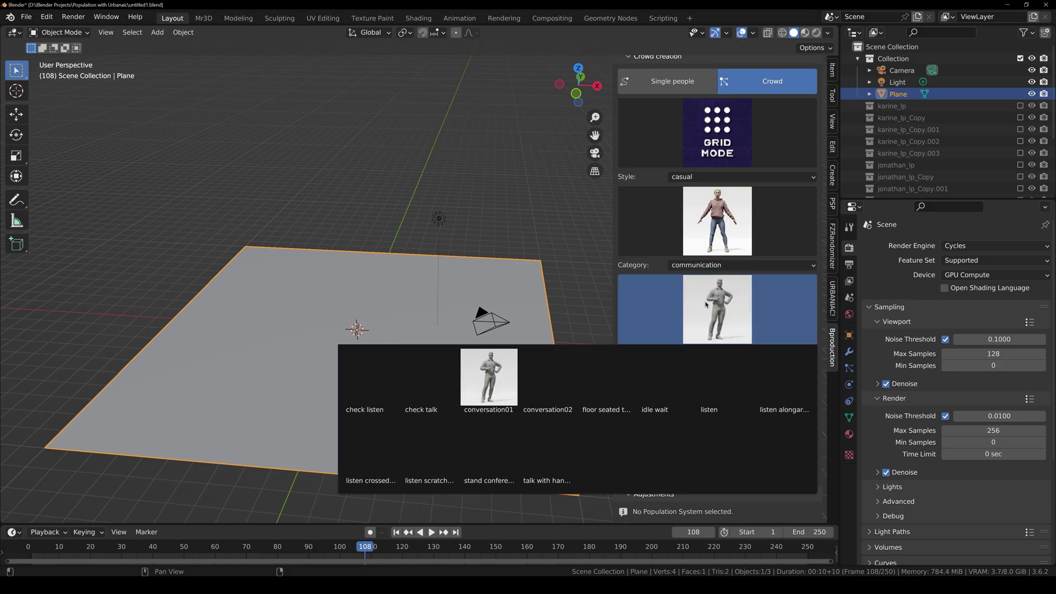
click(590, 384)
click(669, 313)
click(490, 385)
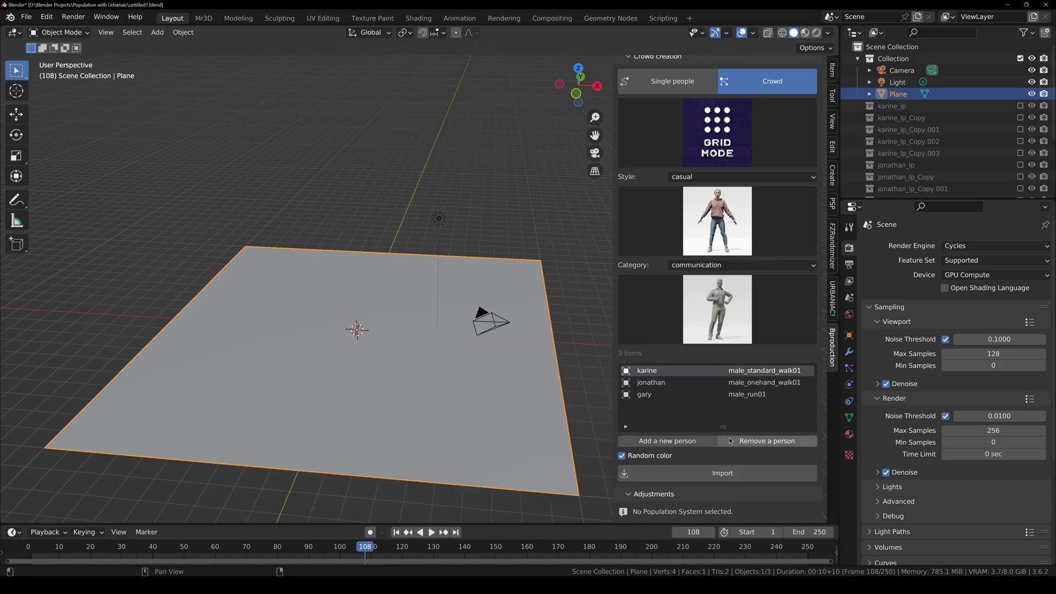
Clear the three people from the list and add fanny with the conversation01 animation
click(743, 442)
click(743, 442)
click(742, 442)
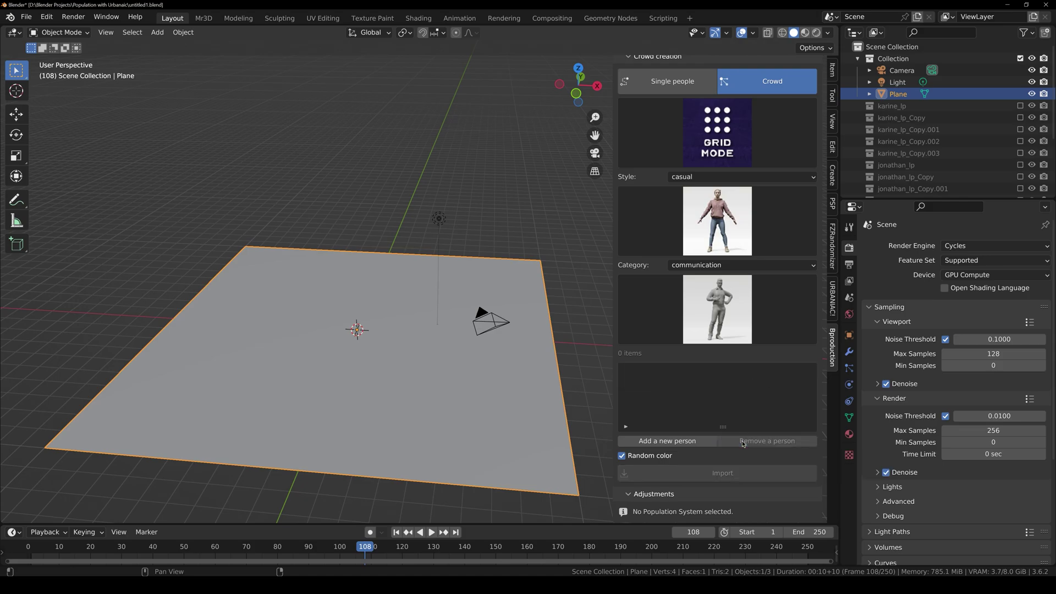
click(654, 443)
Add jonathan to the people list with the listen_scratchhair animation
click(713, 223)
click(712, 309)
click(431, 468)
click(663, 440)
Add gary to the people list with the check_listen animation
click(712, 309)
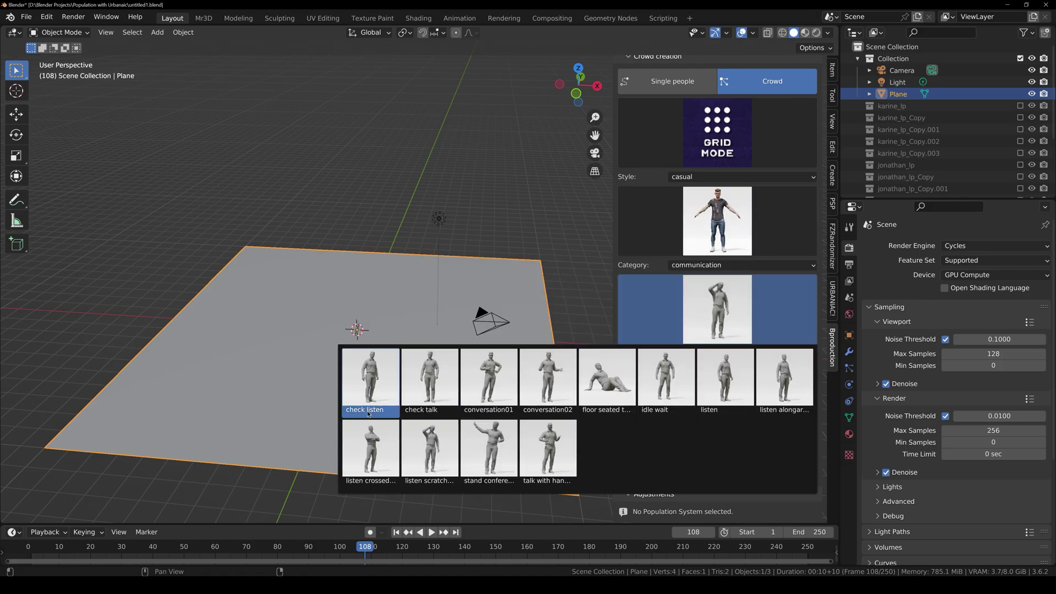
click(431, 384)
click(713, 223)
click(663, 440)
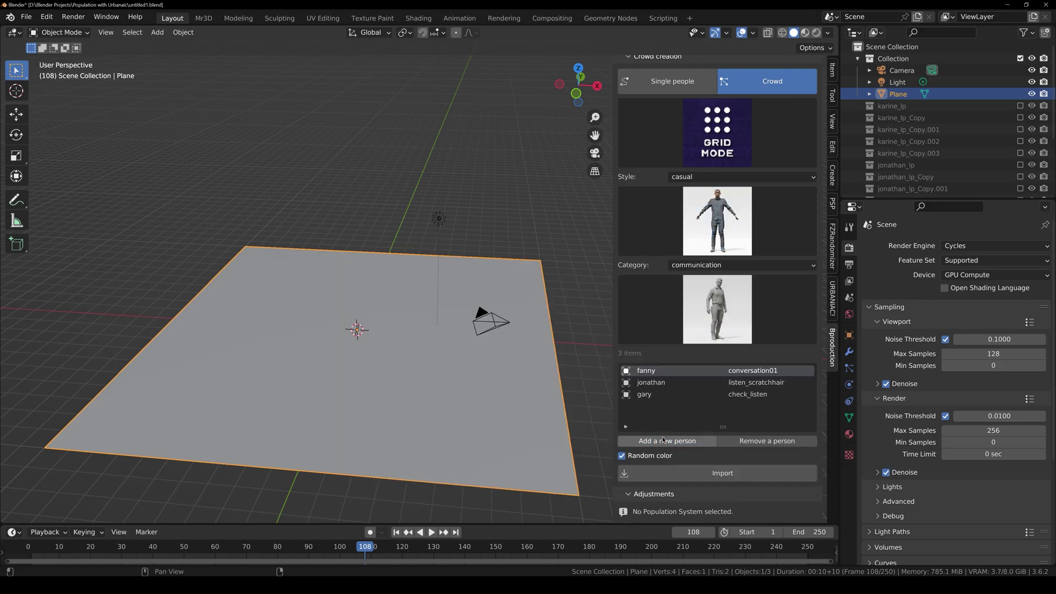
Import the grid crowd and set its size to 11 m 72 cm by 9 m 8 cm, count 9 by 8 and random rotation 128.080
click(687, 479)
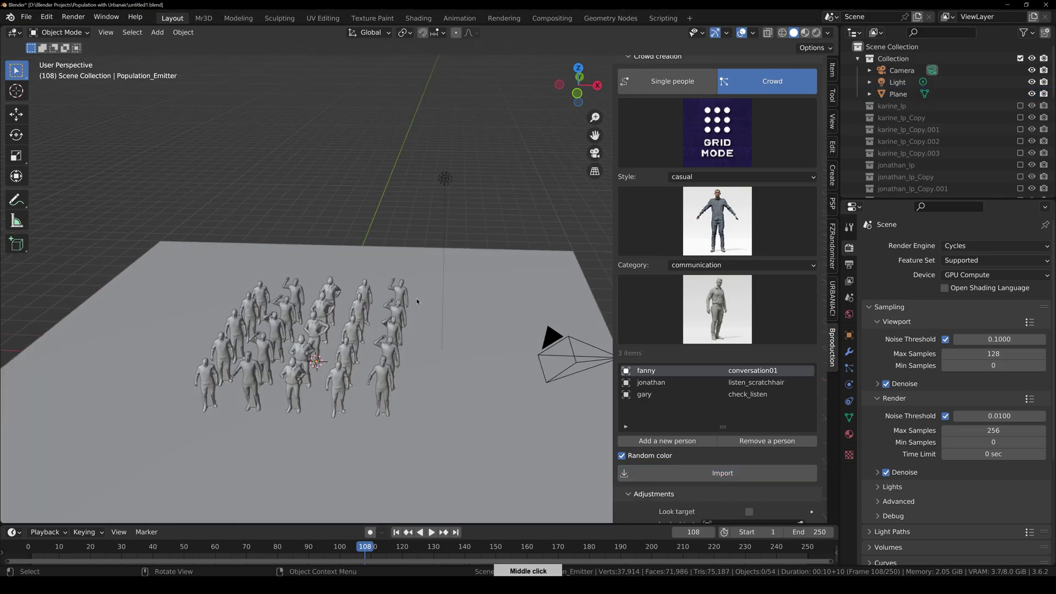
middle_drag(407, 319, 453, 324)
scroll(714, 416, down, 4)
drag(723, 408, 762, 422)
click(721, 433)
drag(726, 434, 806, 474)
scroll(572, 413, down, 3)
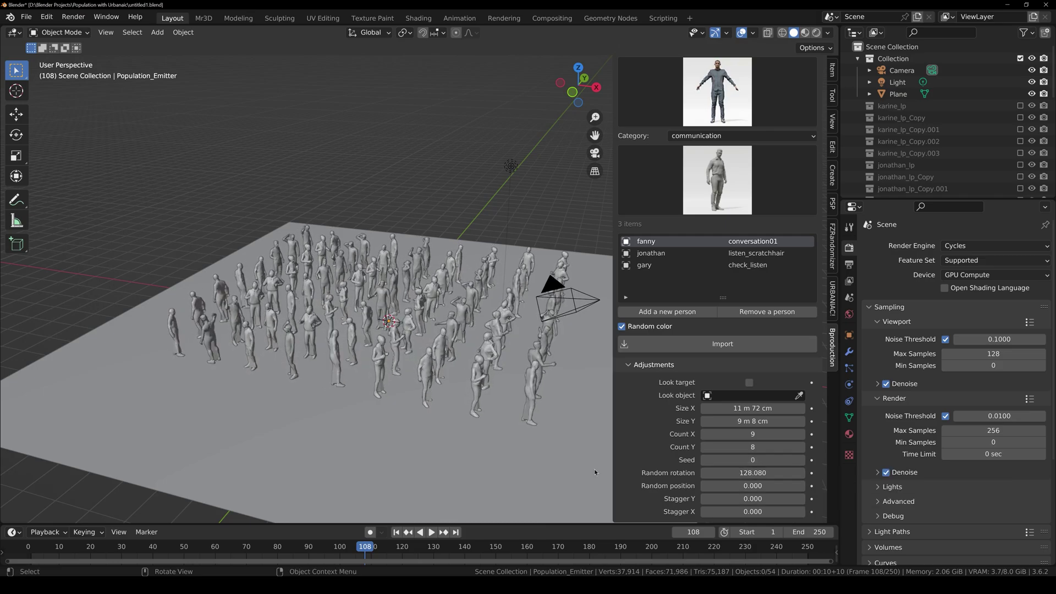
Set the grid crowd's random position to -0.560, stagger Y to 1.610 and stagger X to -0.720
drag(732, 485, 700, 486)
key(space)
middle_drag(385, 363, 410, 363)
key(space)
drag(737, 499, 850, 499)
drag(771, 499, 742, 499)
drag(752, 512, 713, 512)
Examine the staggered grid crowd on the plane from several angles and distances
middle_drag(357, 329, 641, 437)
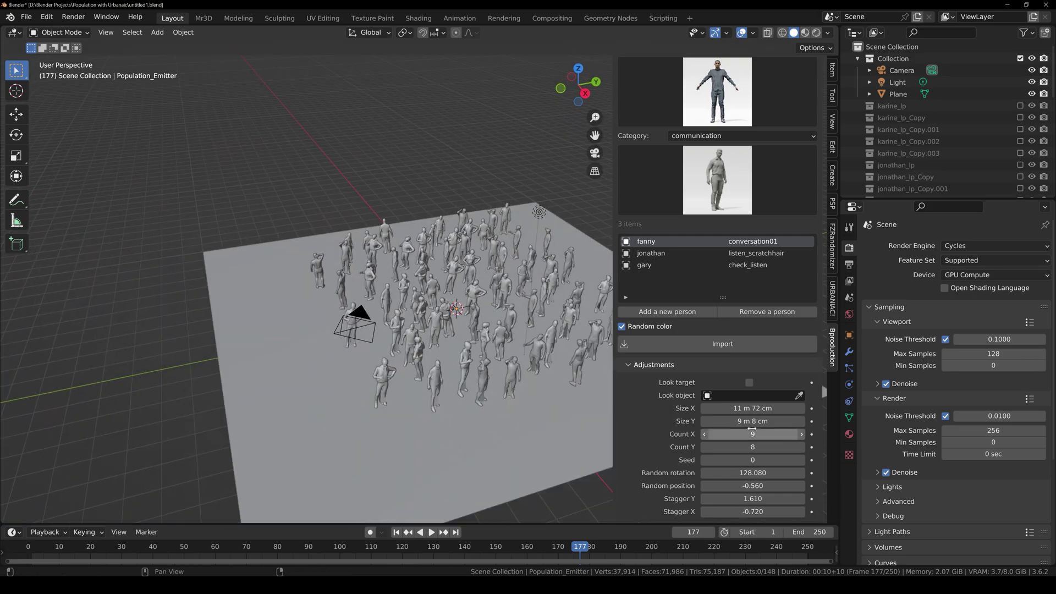
scroll(421, 275, up, 4)
middle_drag(421, 275, 451, 275)
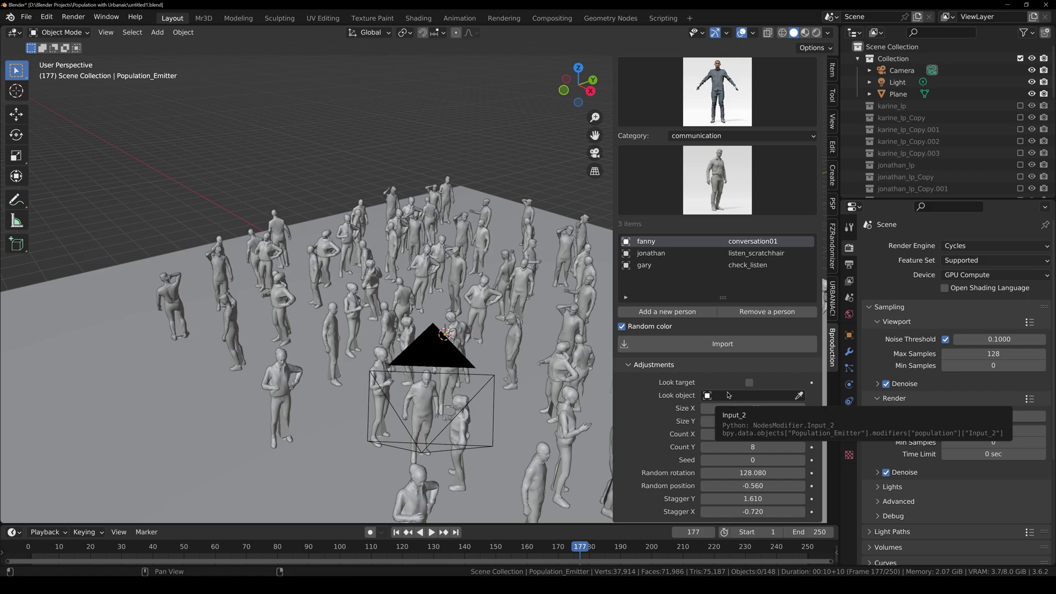
scroll(440, 336, down, 4)
scroll(440, 335, up, 4)
middle_drag(440, 336, 462, 336)
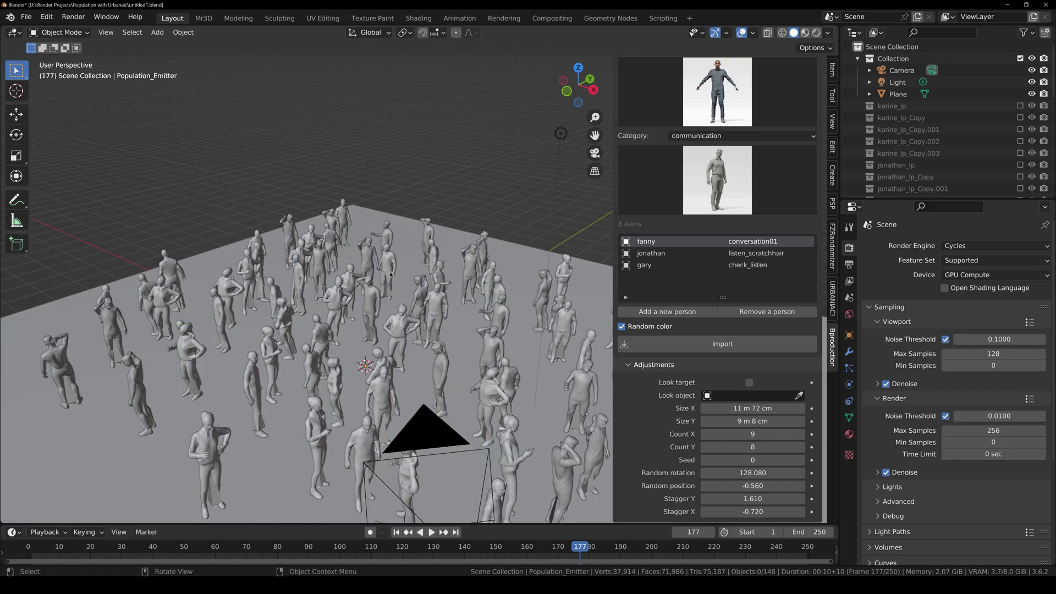
scroll(463, 335, down, 2)
Switch the crowd creation to Stadium Mode
scroll(687, 182, up, 5)
click(706, 150)
click(786, 238)
scroll(418, 264, down, 4)
Select one of the seat blocks in the Stadium collection and examine the seating layout
click(394, 280)
click(392, 279)
click(392, 289)
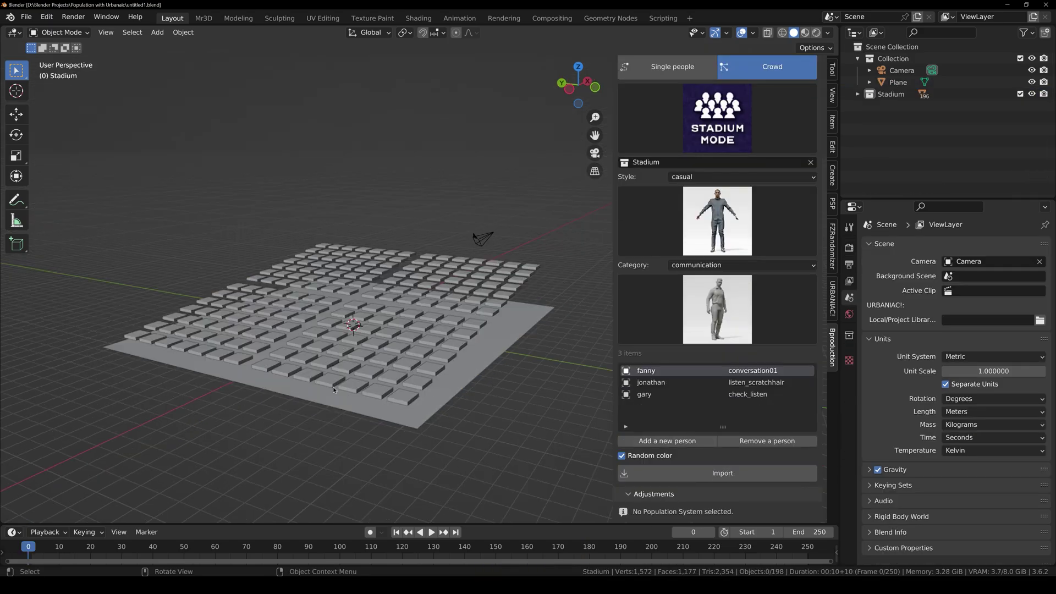
click(415, 269)
middle_drag(415, 269, 424, 363)
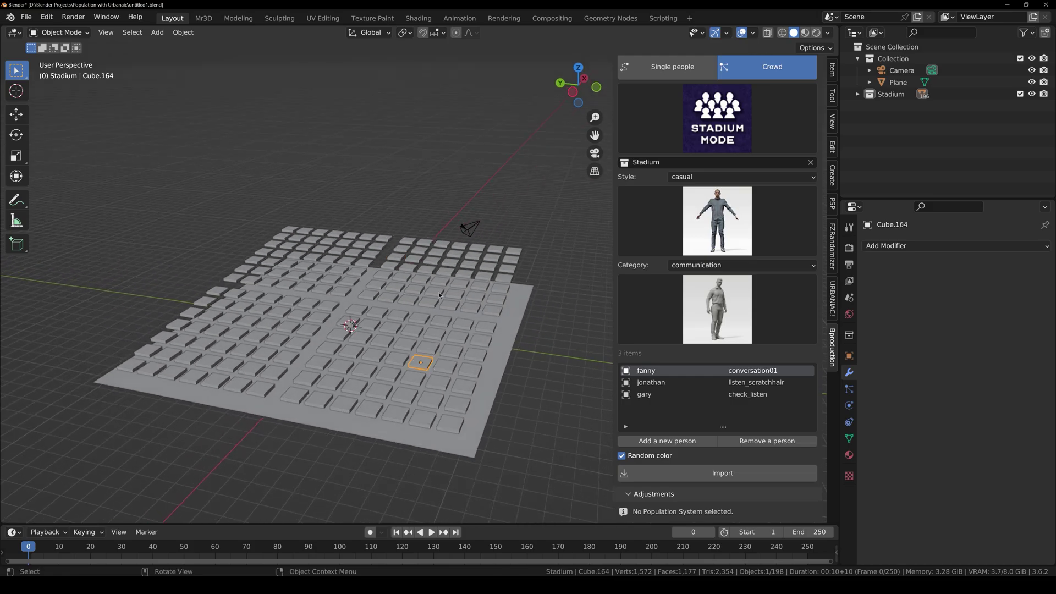
Import the casual communication crowd onto the seat blocks of the Stadium collection and inspect it up close
drag(414, 251, 404, 243)
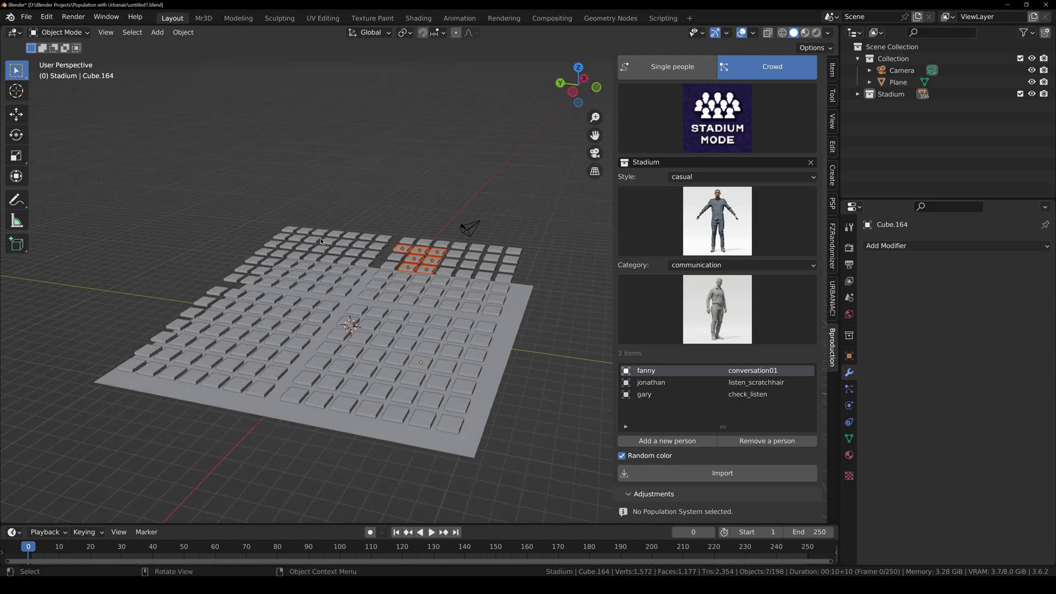
middle_drag(415, 269, 390, 256)
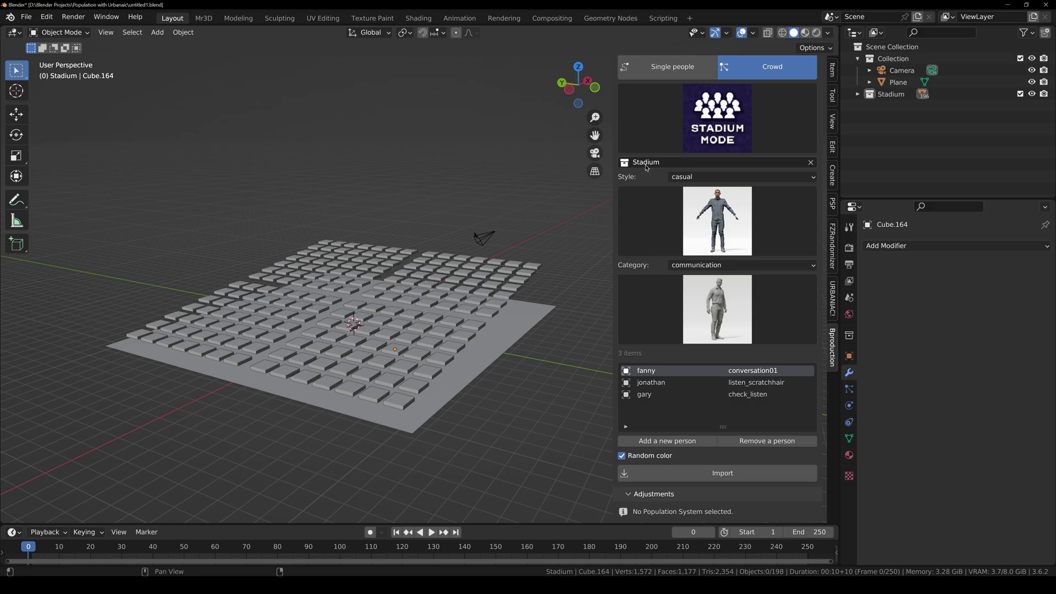
click(670, 473)
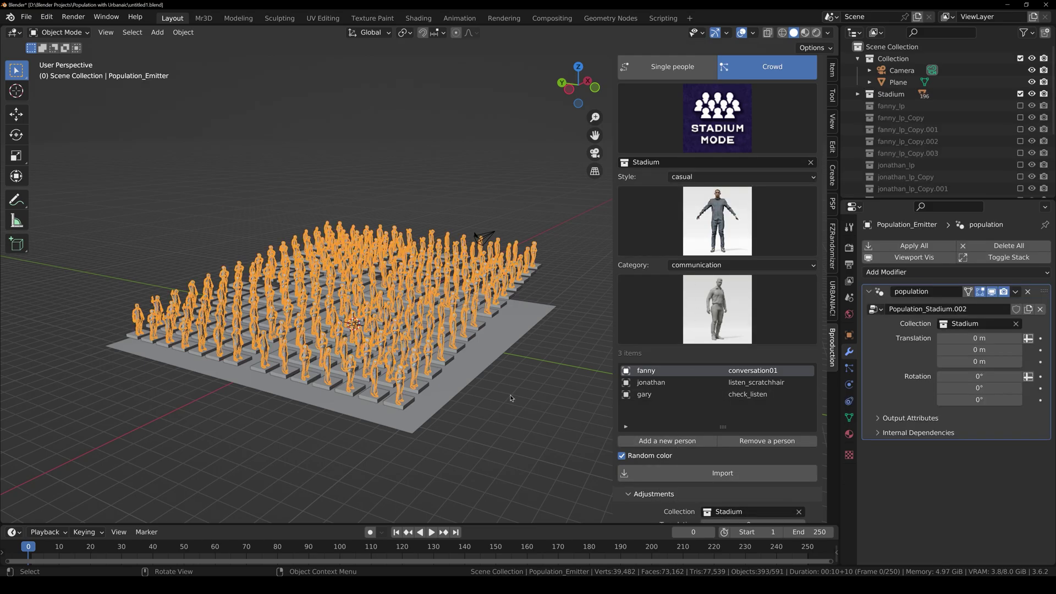
click(452, 367)
middle_drag(452, 368, 451, 326)
middle_drag(420, 447, 400, 417)
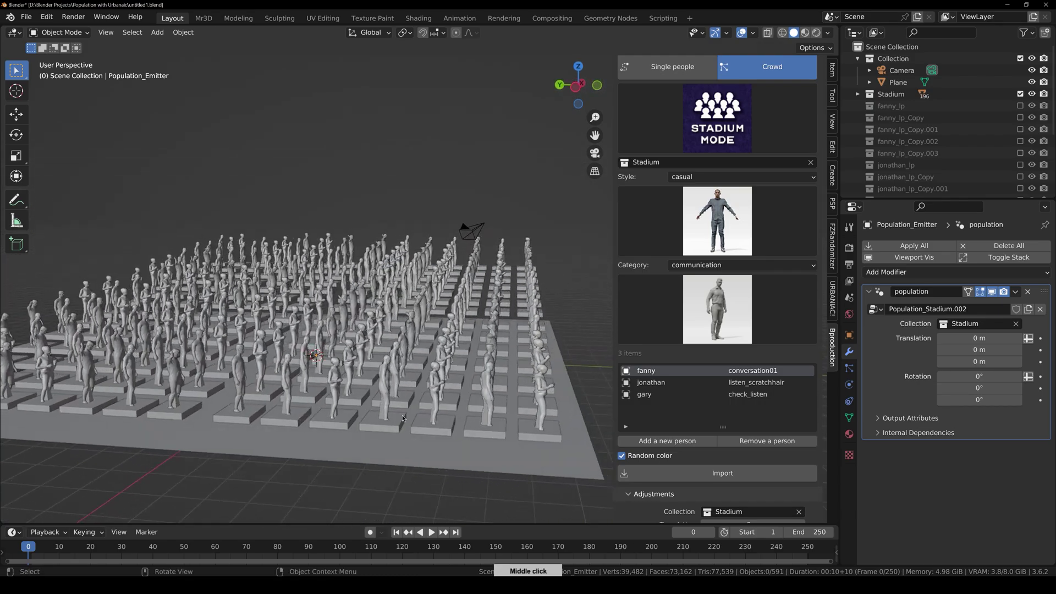
middle_drag(542, 380, 507, 388)
Set the stadium crowd's Z rotation to -94.6° and its Z translation to 11 cm
mouse_move(967, 376)
mouse_down()
mouse_move(977, 376)
mouse_move(967, 376)
mouse_up()
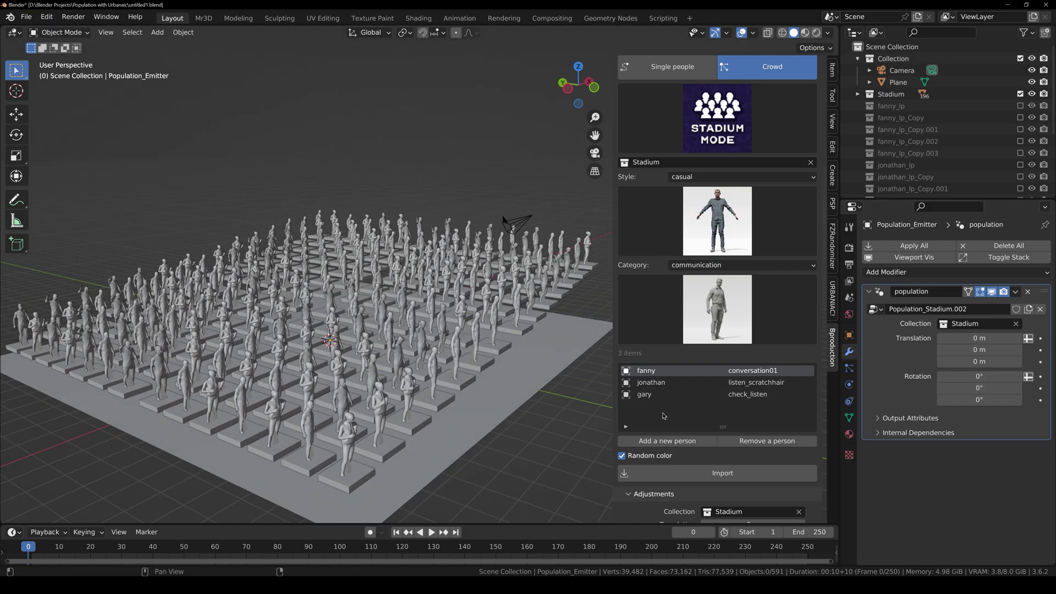
scroll(674, 475, down, 3)
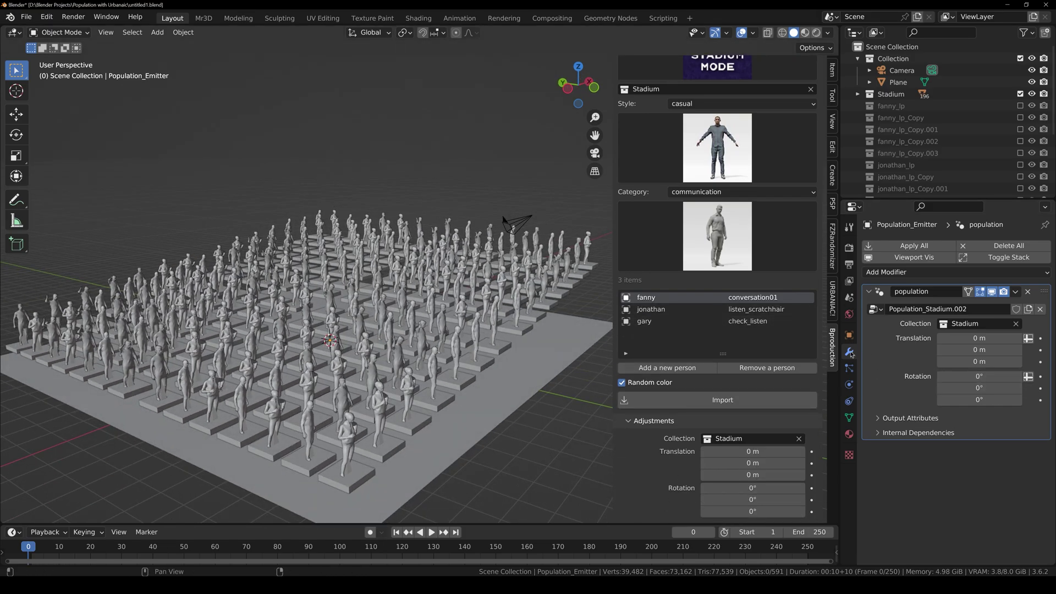
drag(752, 488, 700, 511)
middle_drag(427, 361, 414, 357)
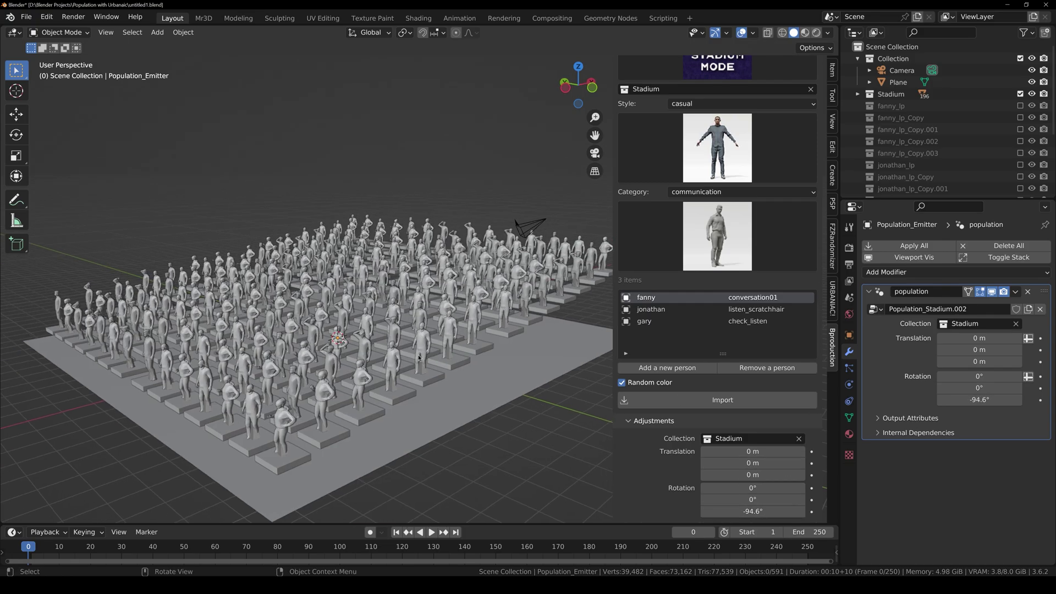
drag(736, 472, 747, 471)
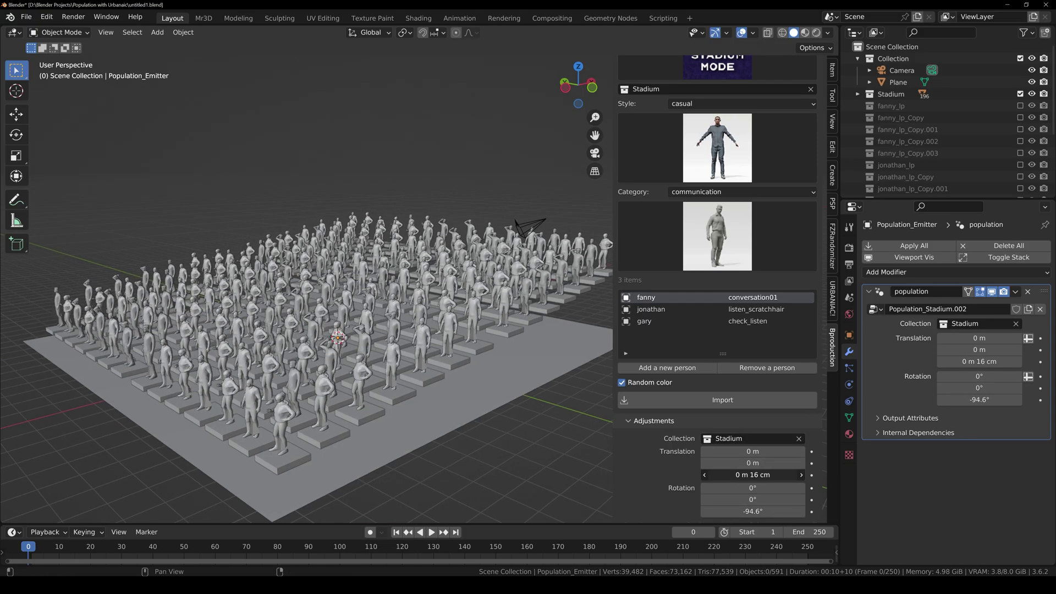
middle_drag(394, 408, 409, 399)
Play the stadium crowd's animation with the viewport overlays hidden and look through the pose category options
key(space)
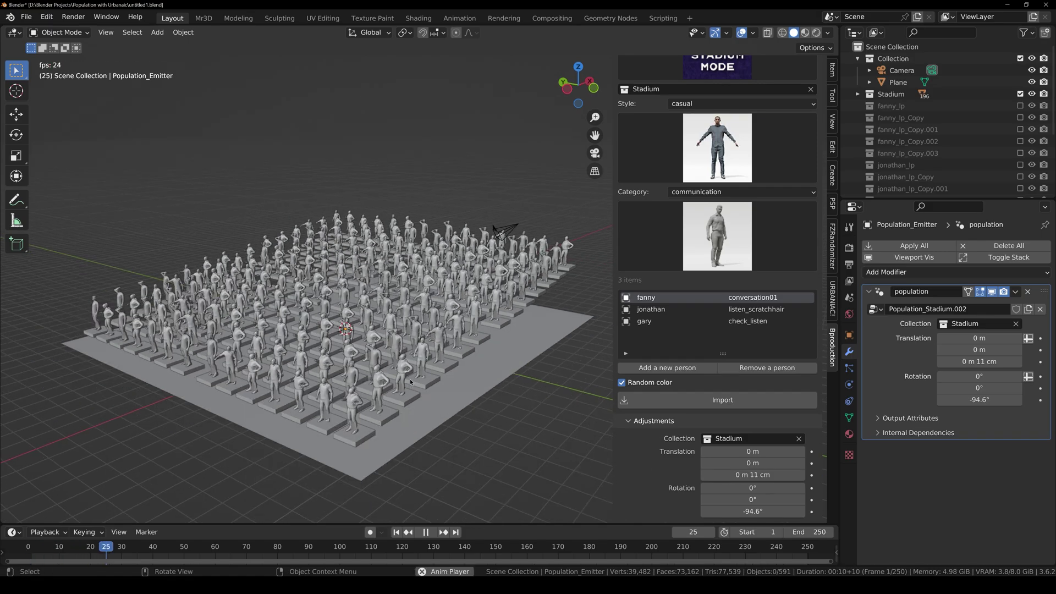
middle_drag(359, 239, 376, 232)
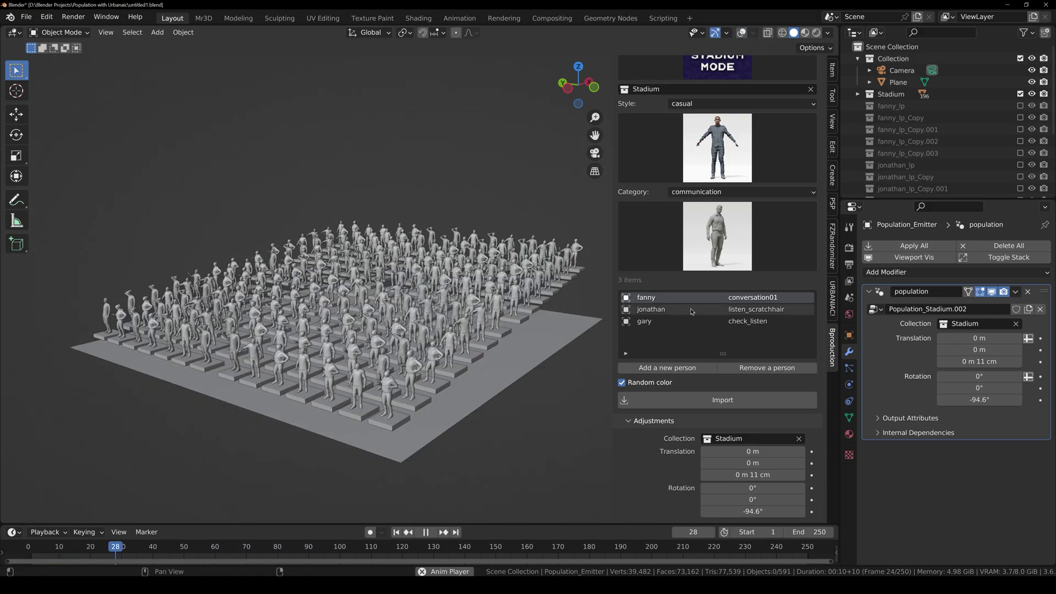
click(711, 217)
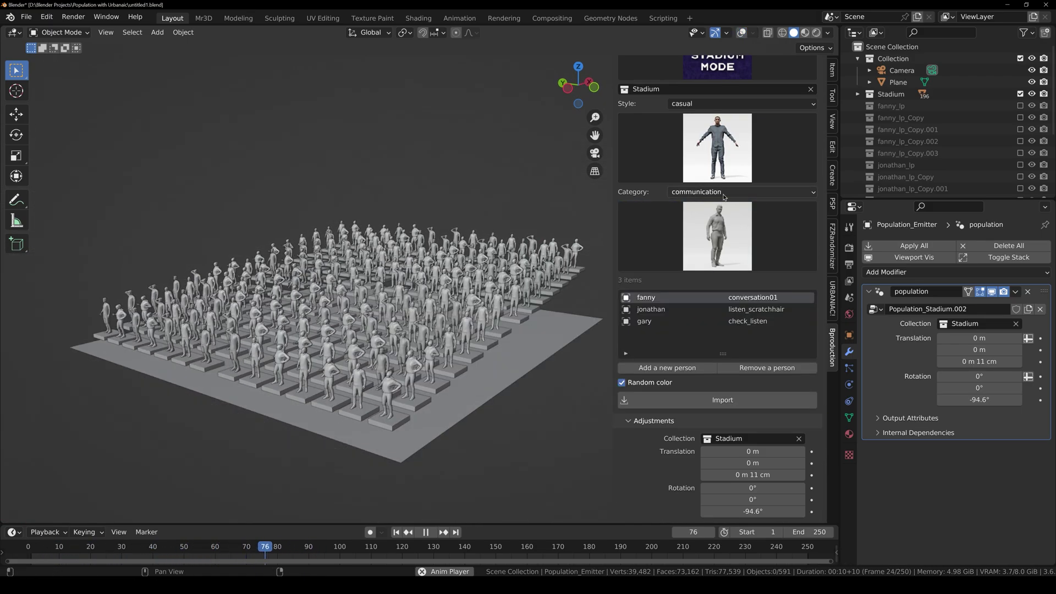
click(715, 192)
click(701, 219)
click(670, 227)
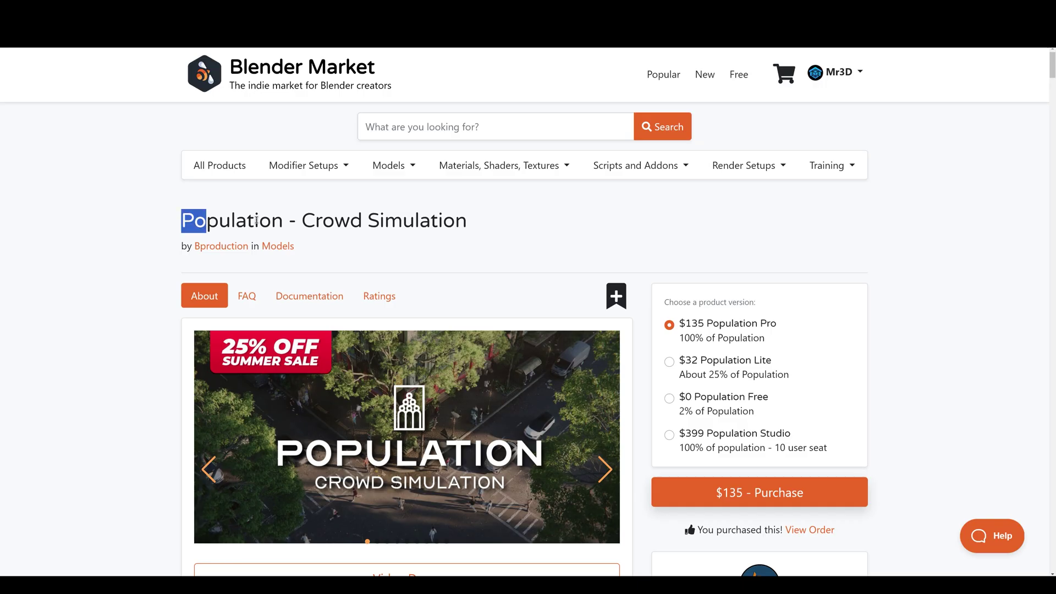
Examine the Population - Crowd Simulation product page on Blender Market, paging through its gallery images and checking the Population Free version
click(600, 469)
click(600, 470)
click(600, 469)
click(599, 469)
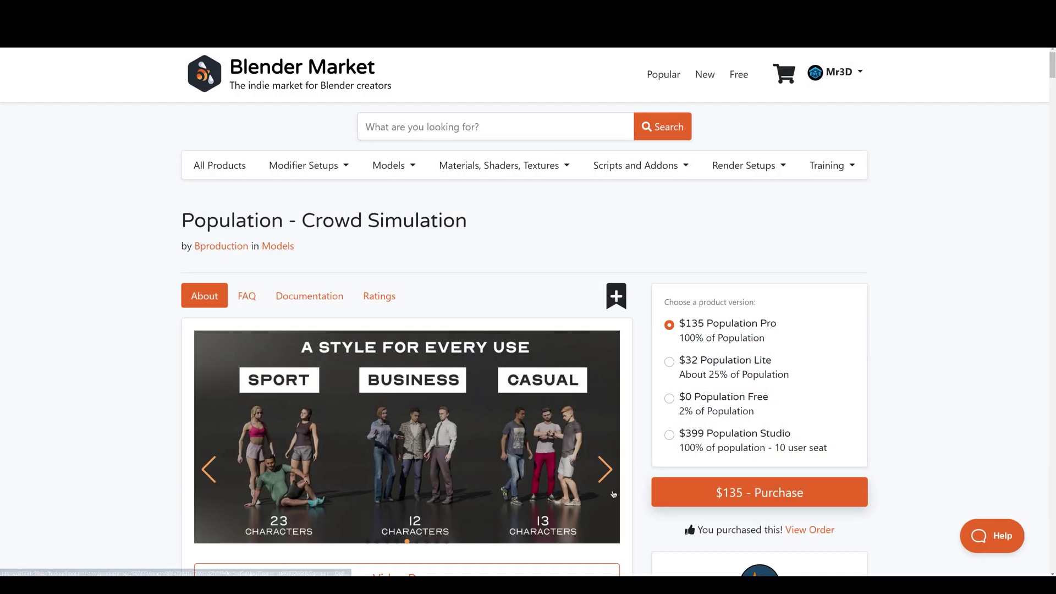
click(604, 470)
click(606, 472)
click(606, 472)
click(606, 472)
click(606, 471)
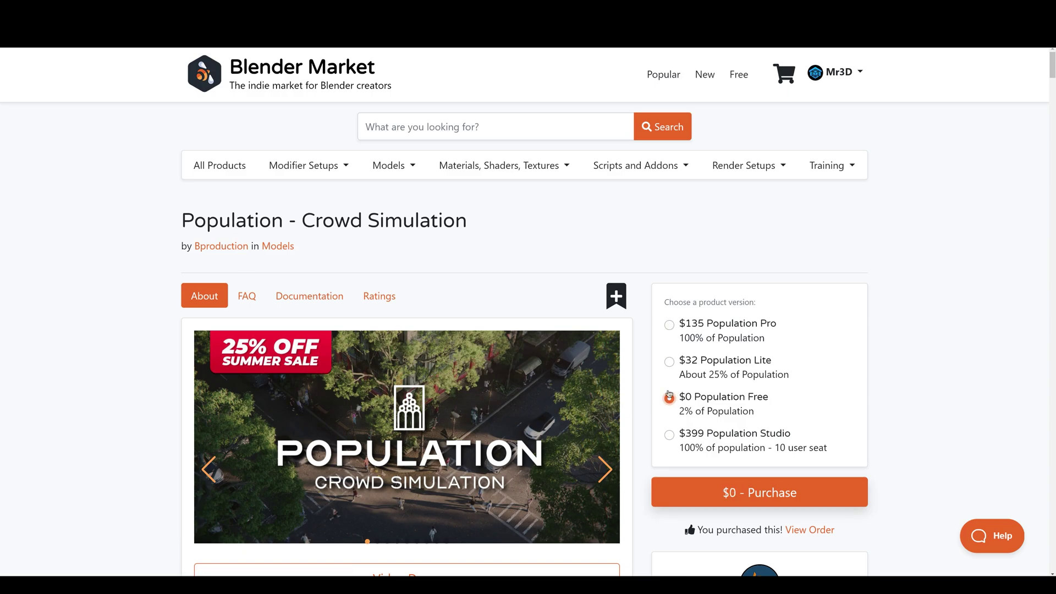
mouse_move(183, 216)
mouse_down()
mouse_move(384, 220)
mouse_move(170, 229)
mouse_up()
click(586, 464)
click(587, 464)
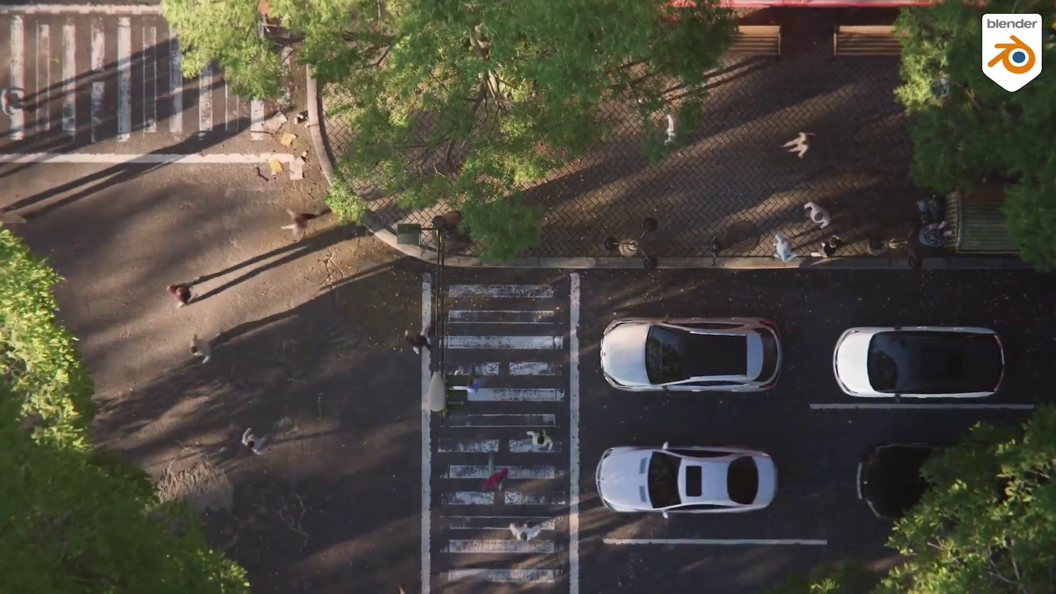